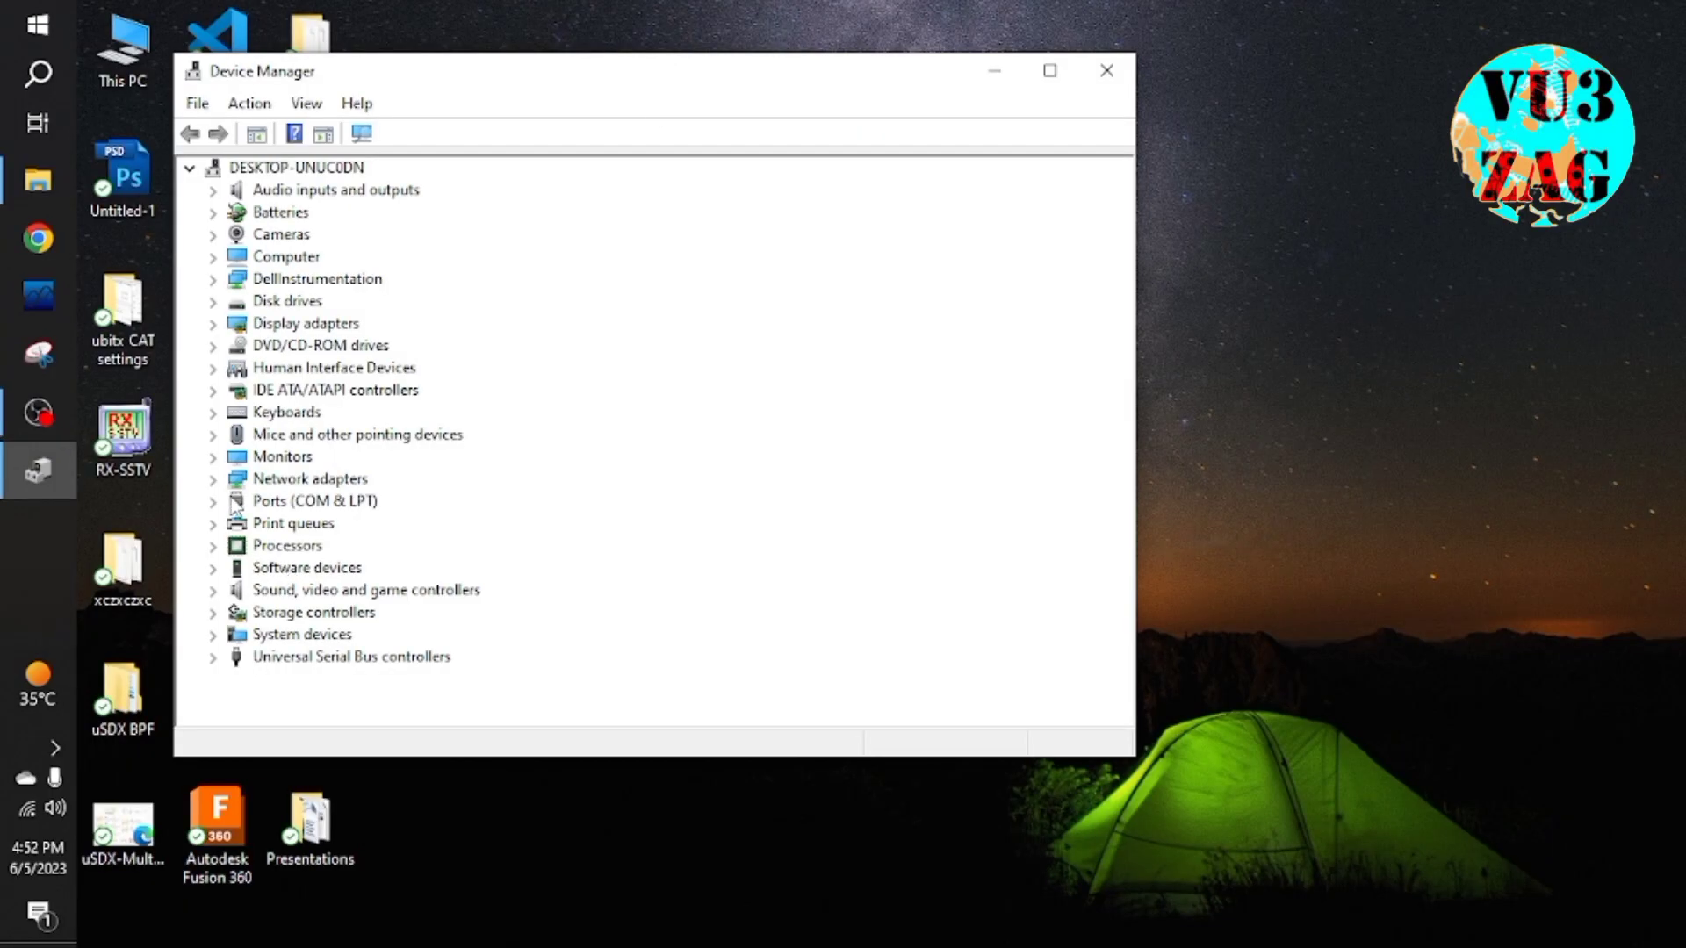
# Check which COM port the CH340 USB serial interface uses in Device Manager, and close Device Manager
pyautogui.click(214, 503)
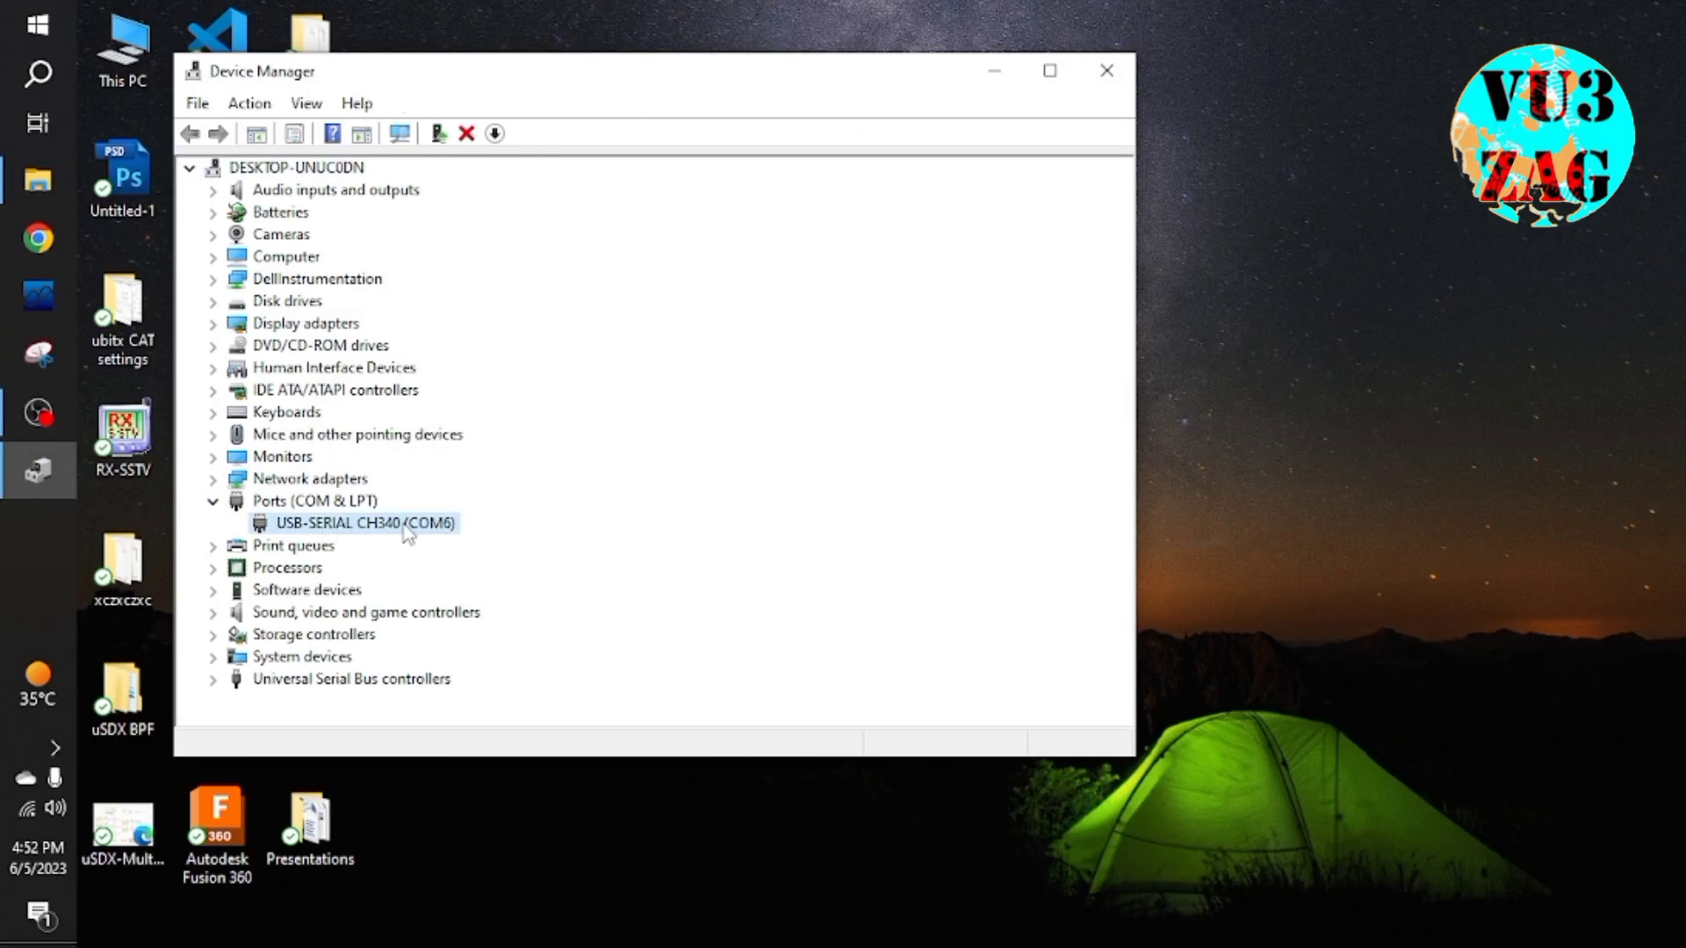
pyautogui.click(1105, 72)
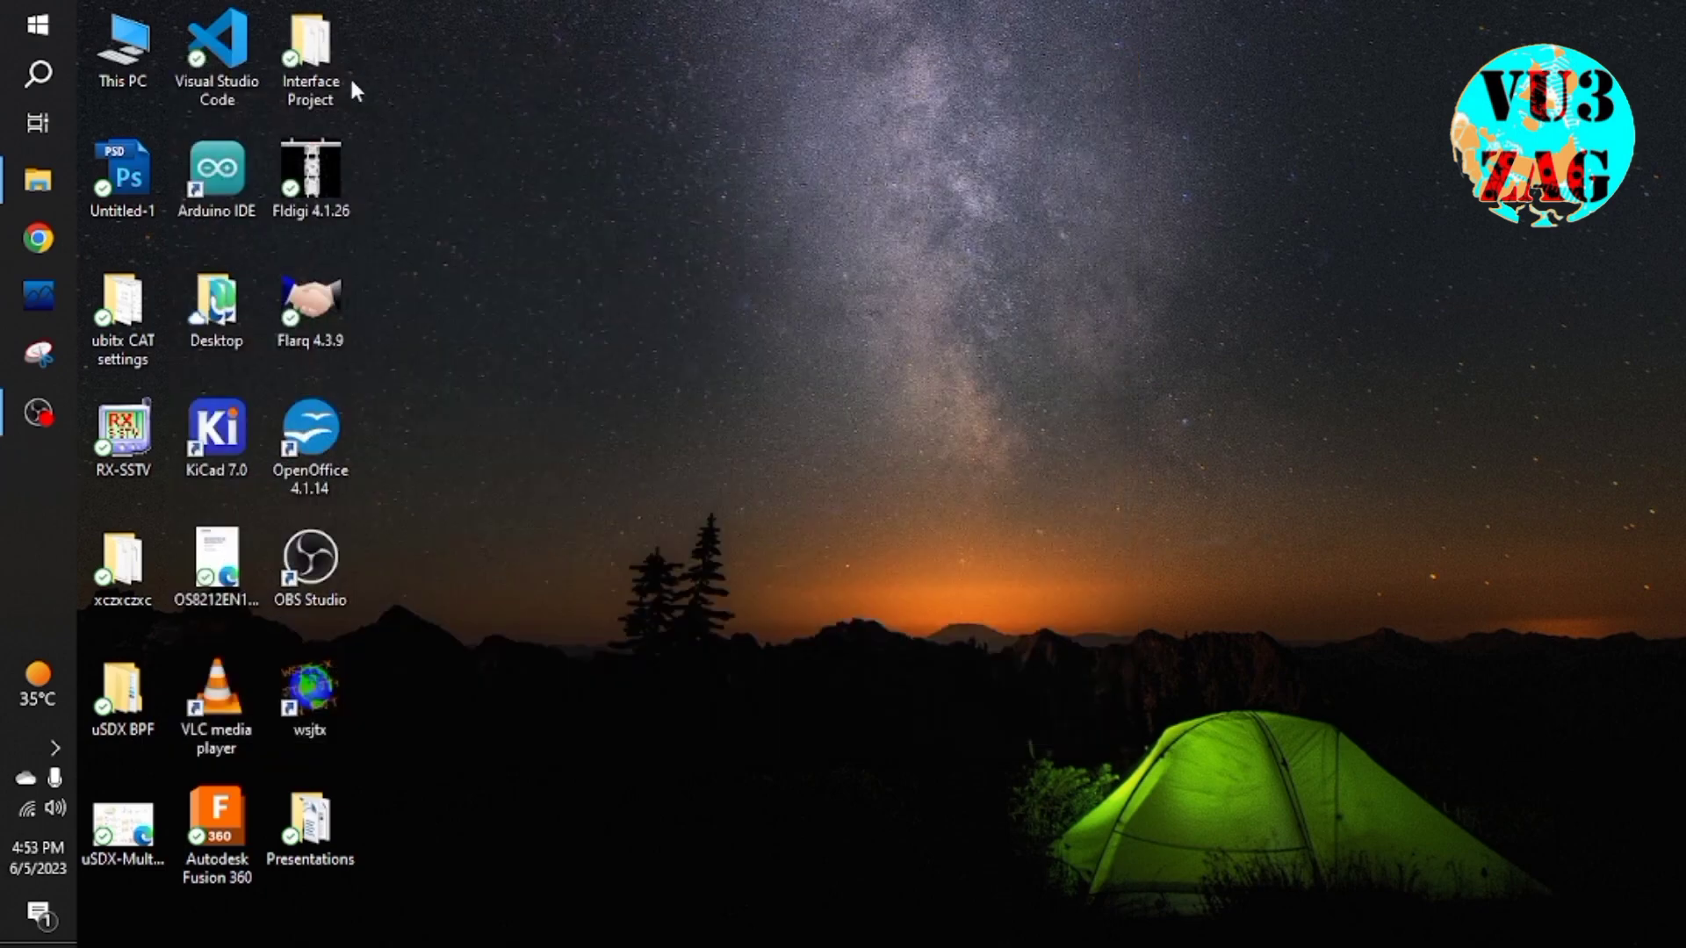
# Launch Fldigi 4.1.26 and open the Hardware PTT page in its rig control configuration
pyautogui.doubleClick(326, 188)
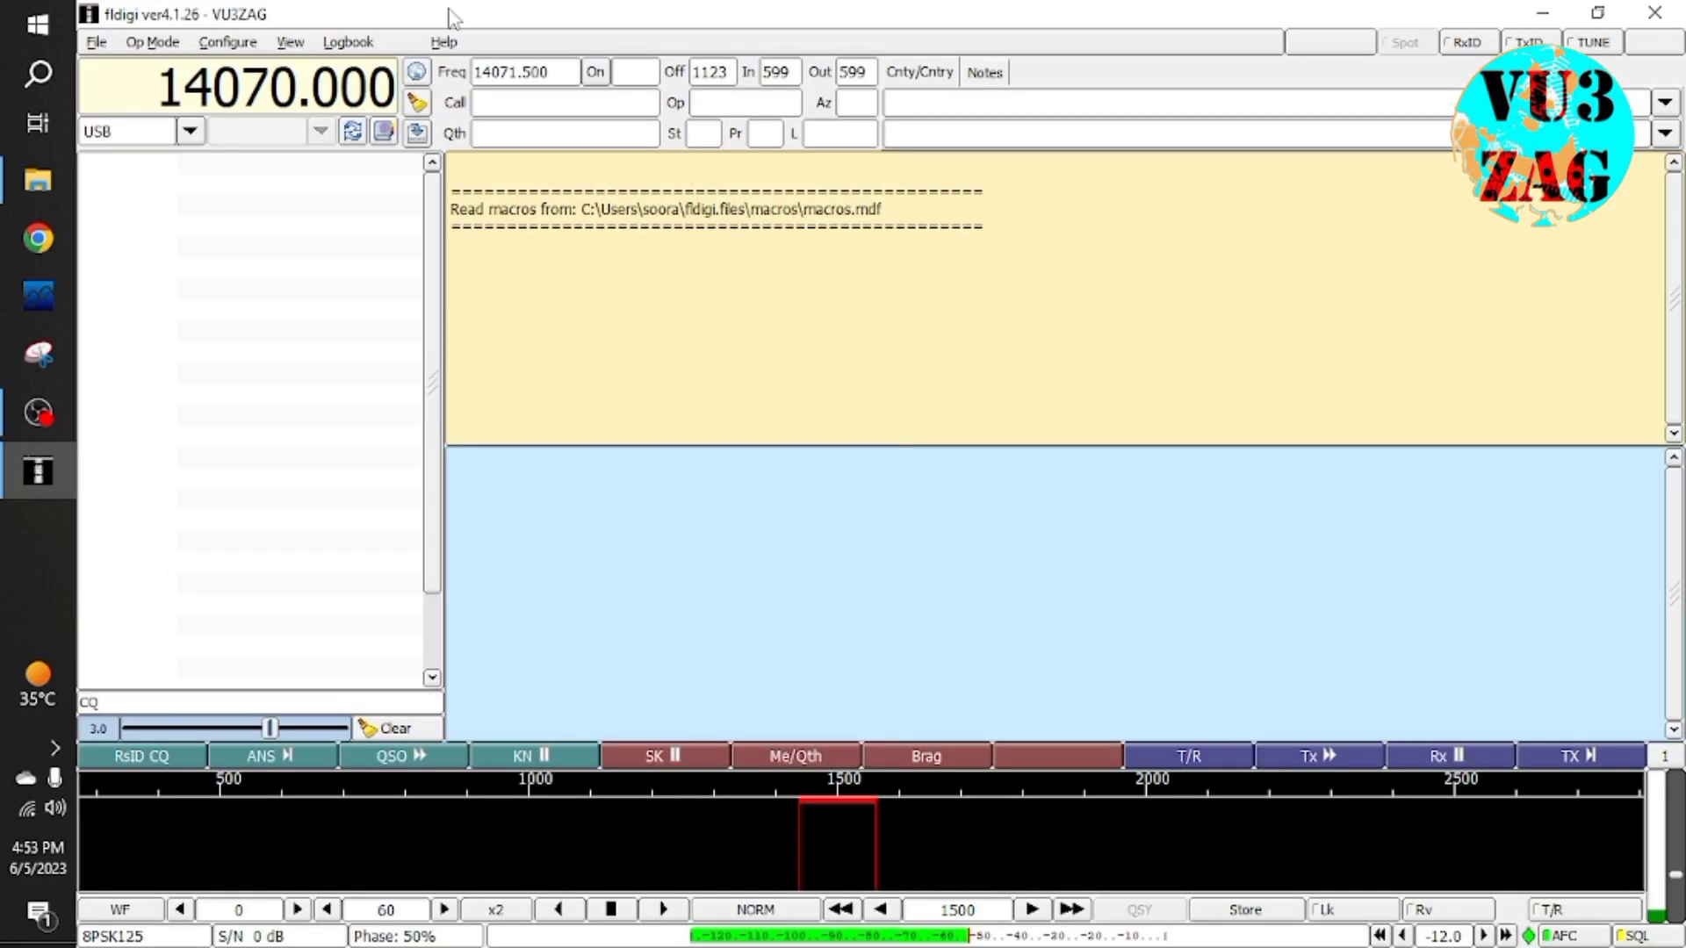
pyautogui.click(250, 69)
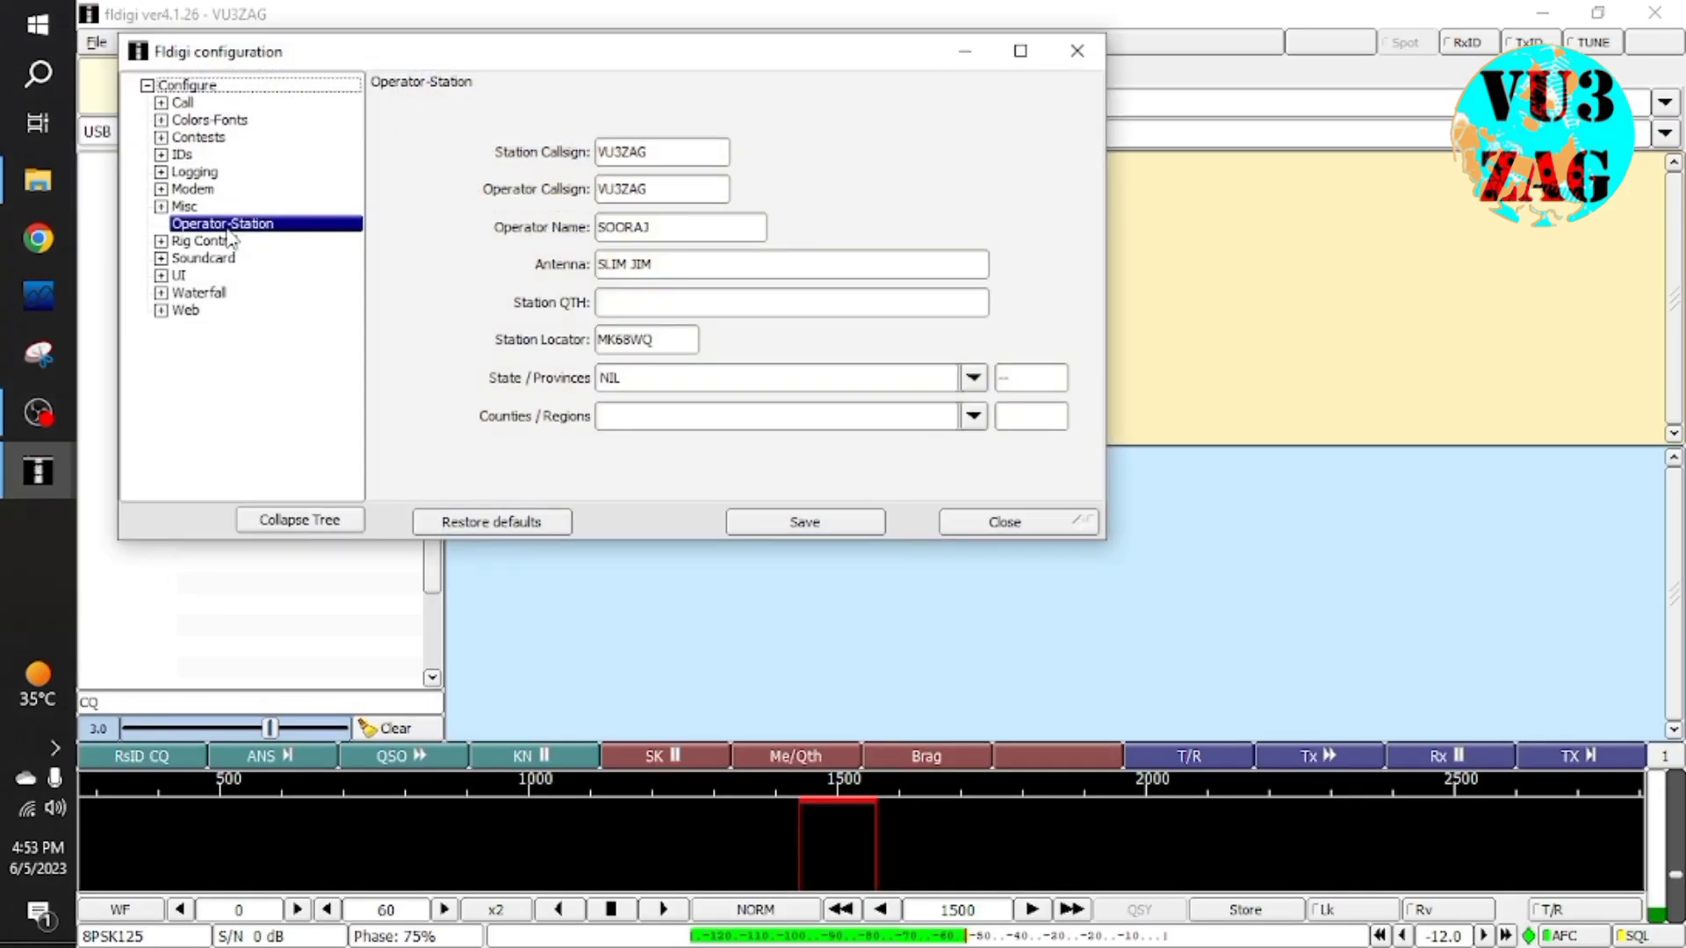
pyautogui.click(161, 242)
pyautogui.click(161, 361)
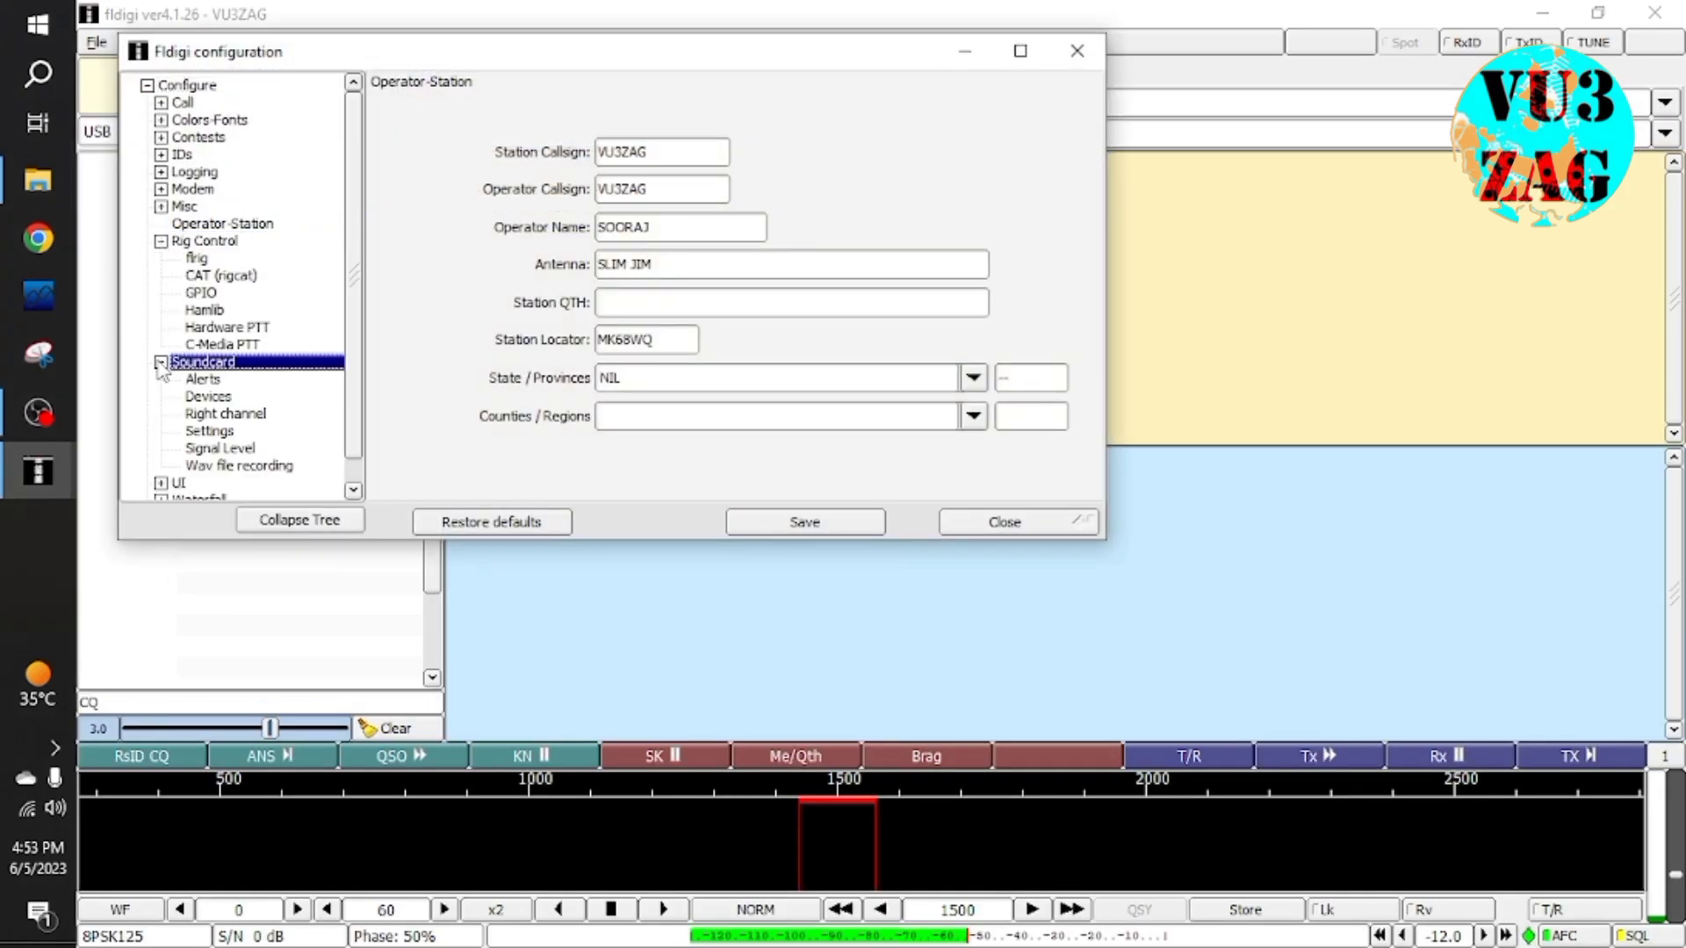
pyautogui.click(227, 327)
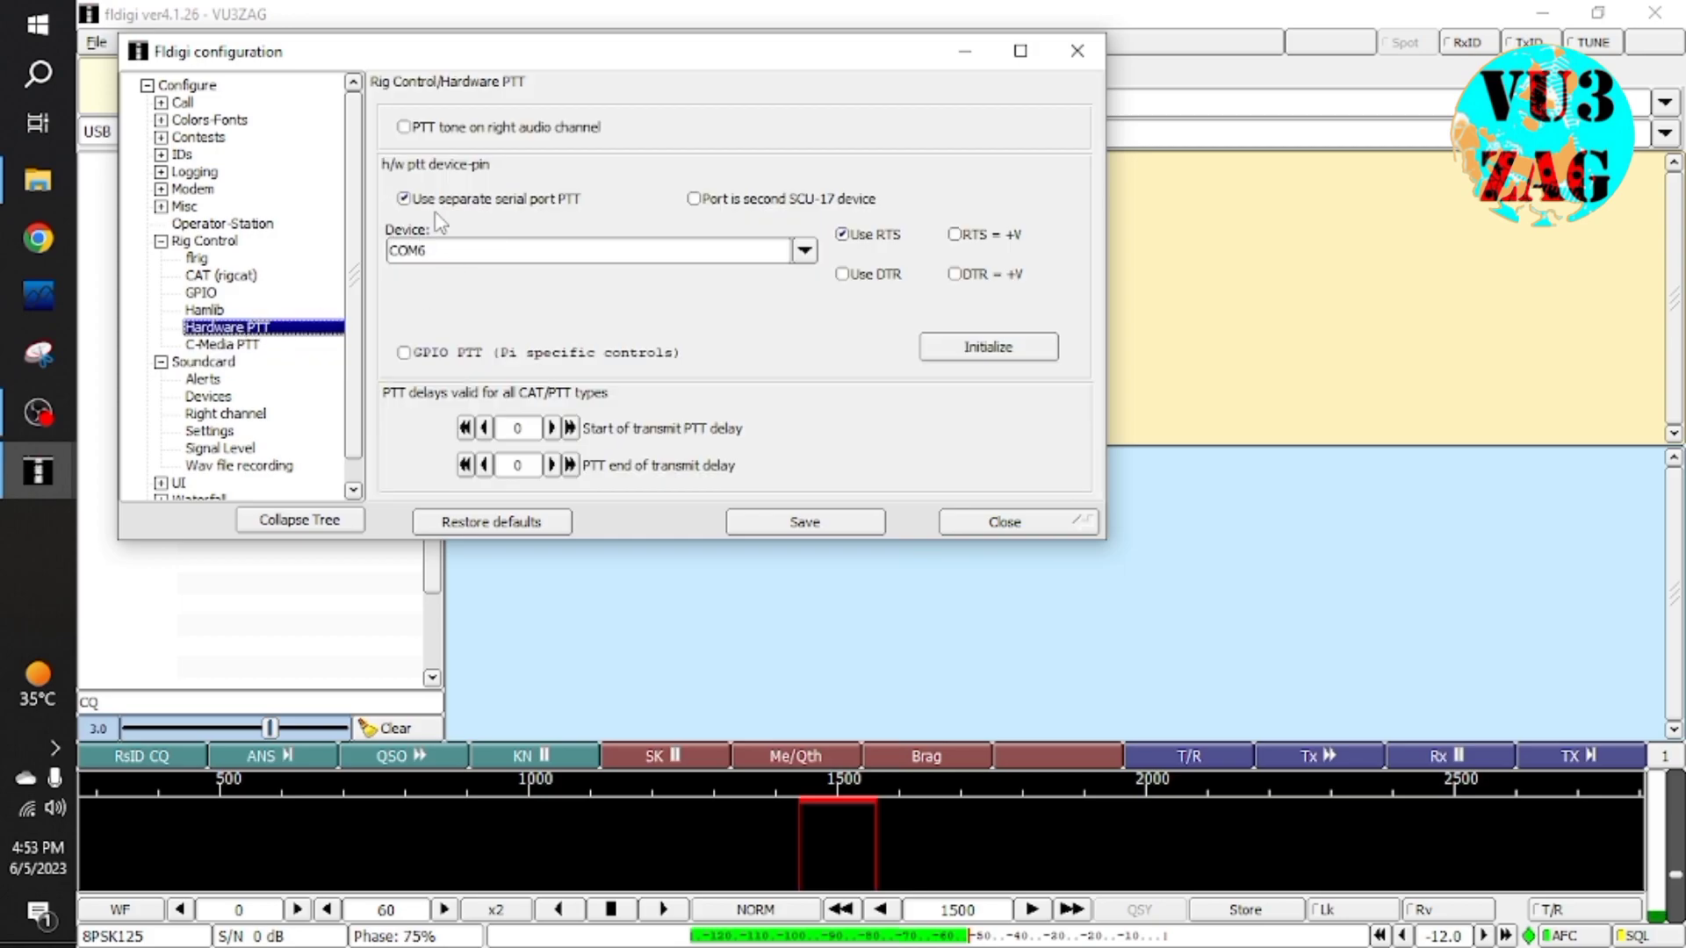
# Set the hardware PTT device to COM6 with only RTS keying enabled, and initialize it
pyautogui.click(804, 252)
pyautogui.click(776, 277)
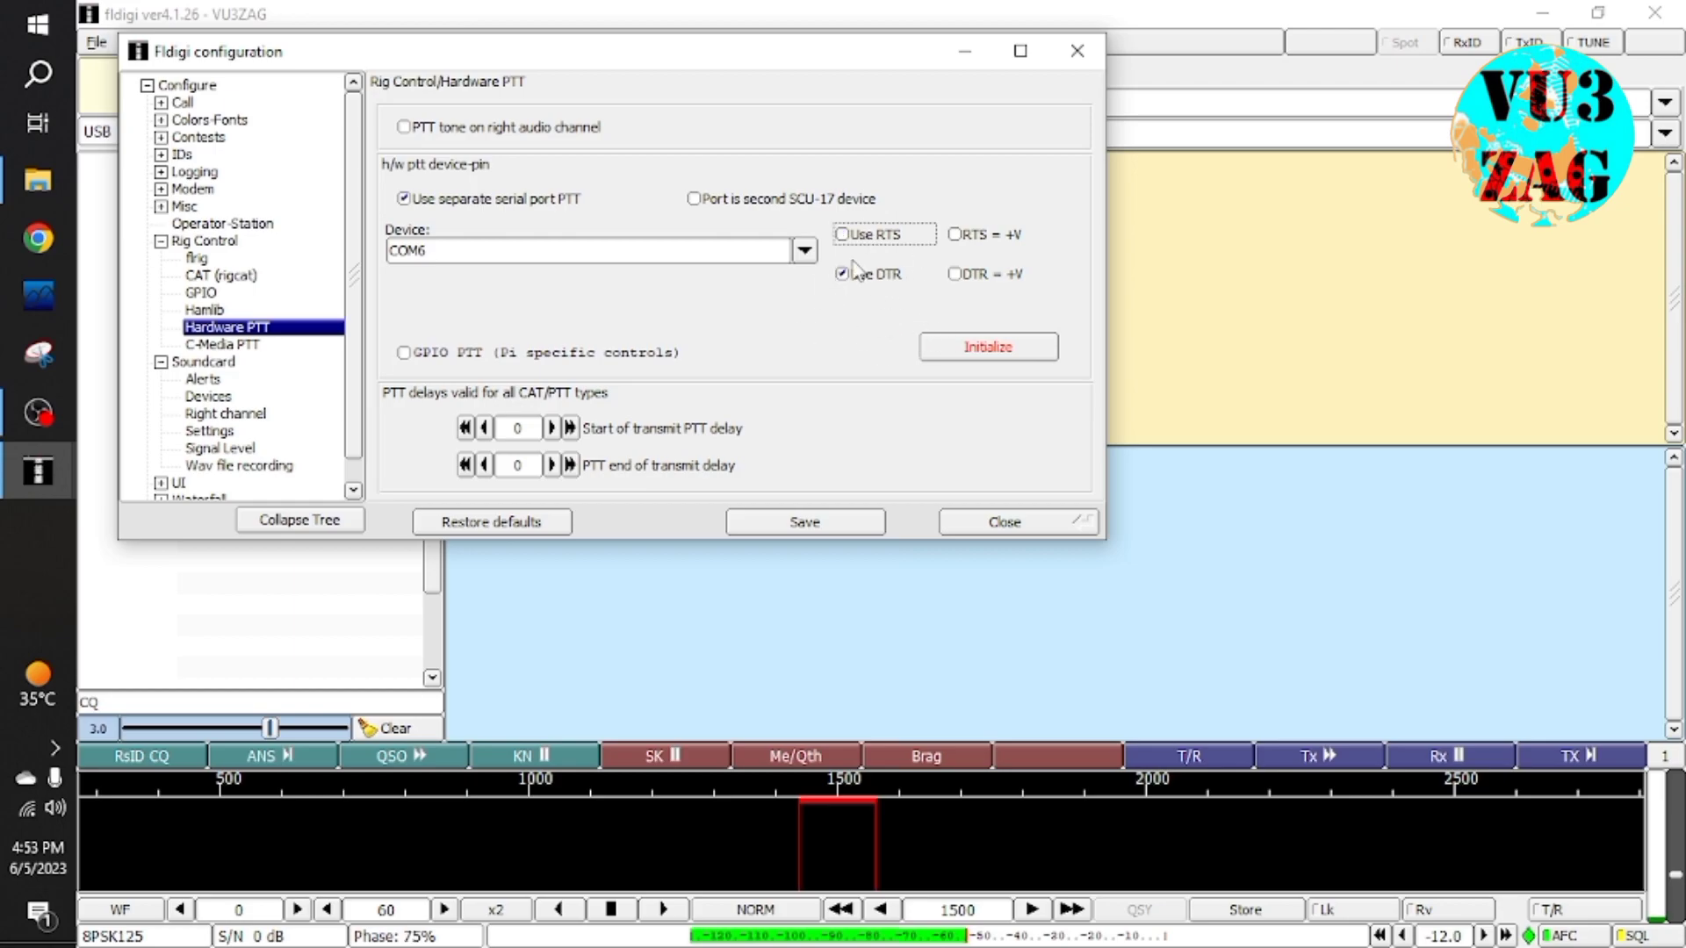
pyautogui.click(842, 274)
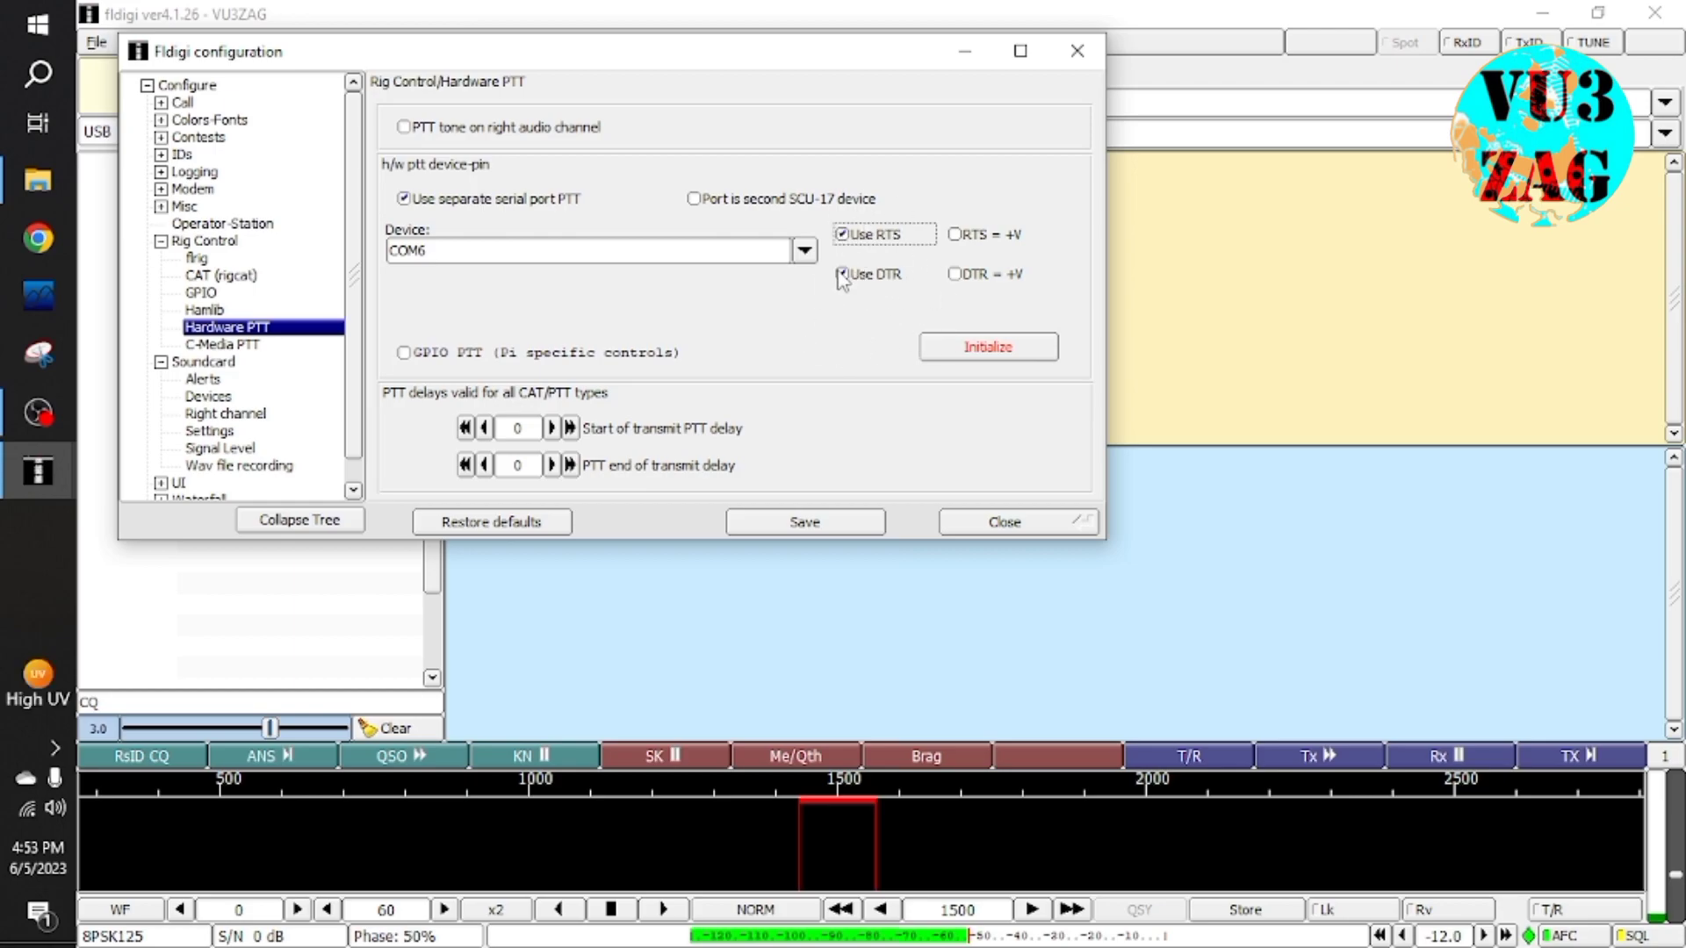
pyautogui.click(966, 357)
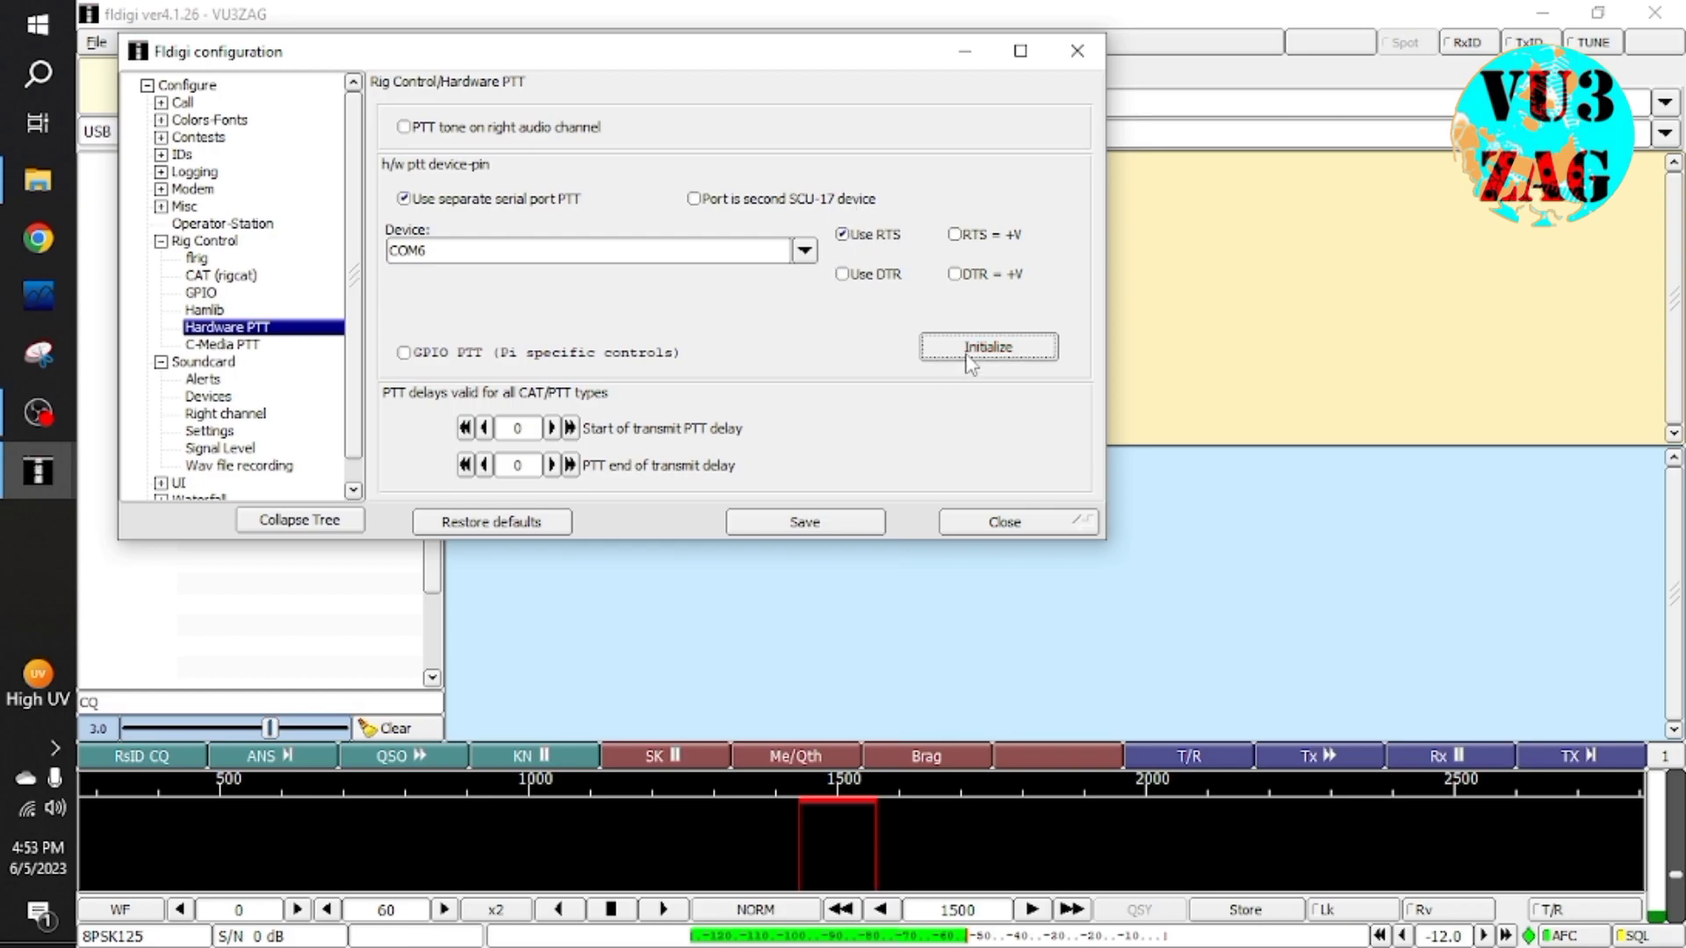
# Choose Microsoft Sound Mapper - Input for capture and the High Definition speakers for playback, and save the configuration
pyautogui.click(211, 399)
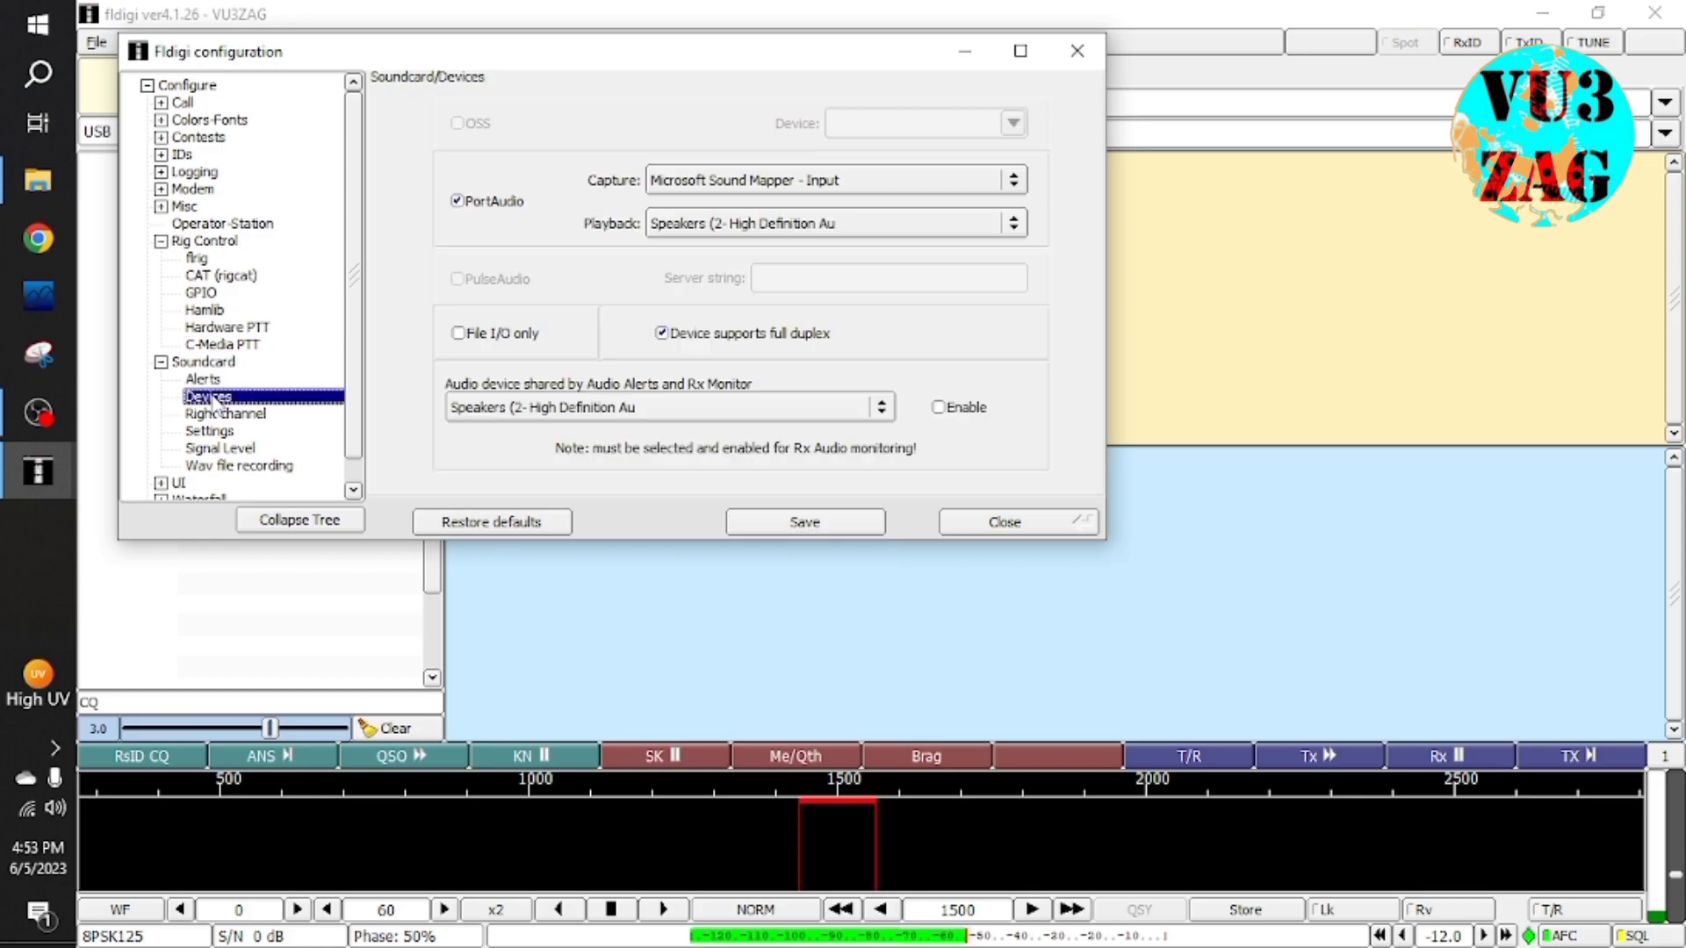
pyautogui.click(913, 189)
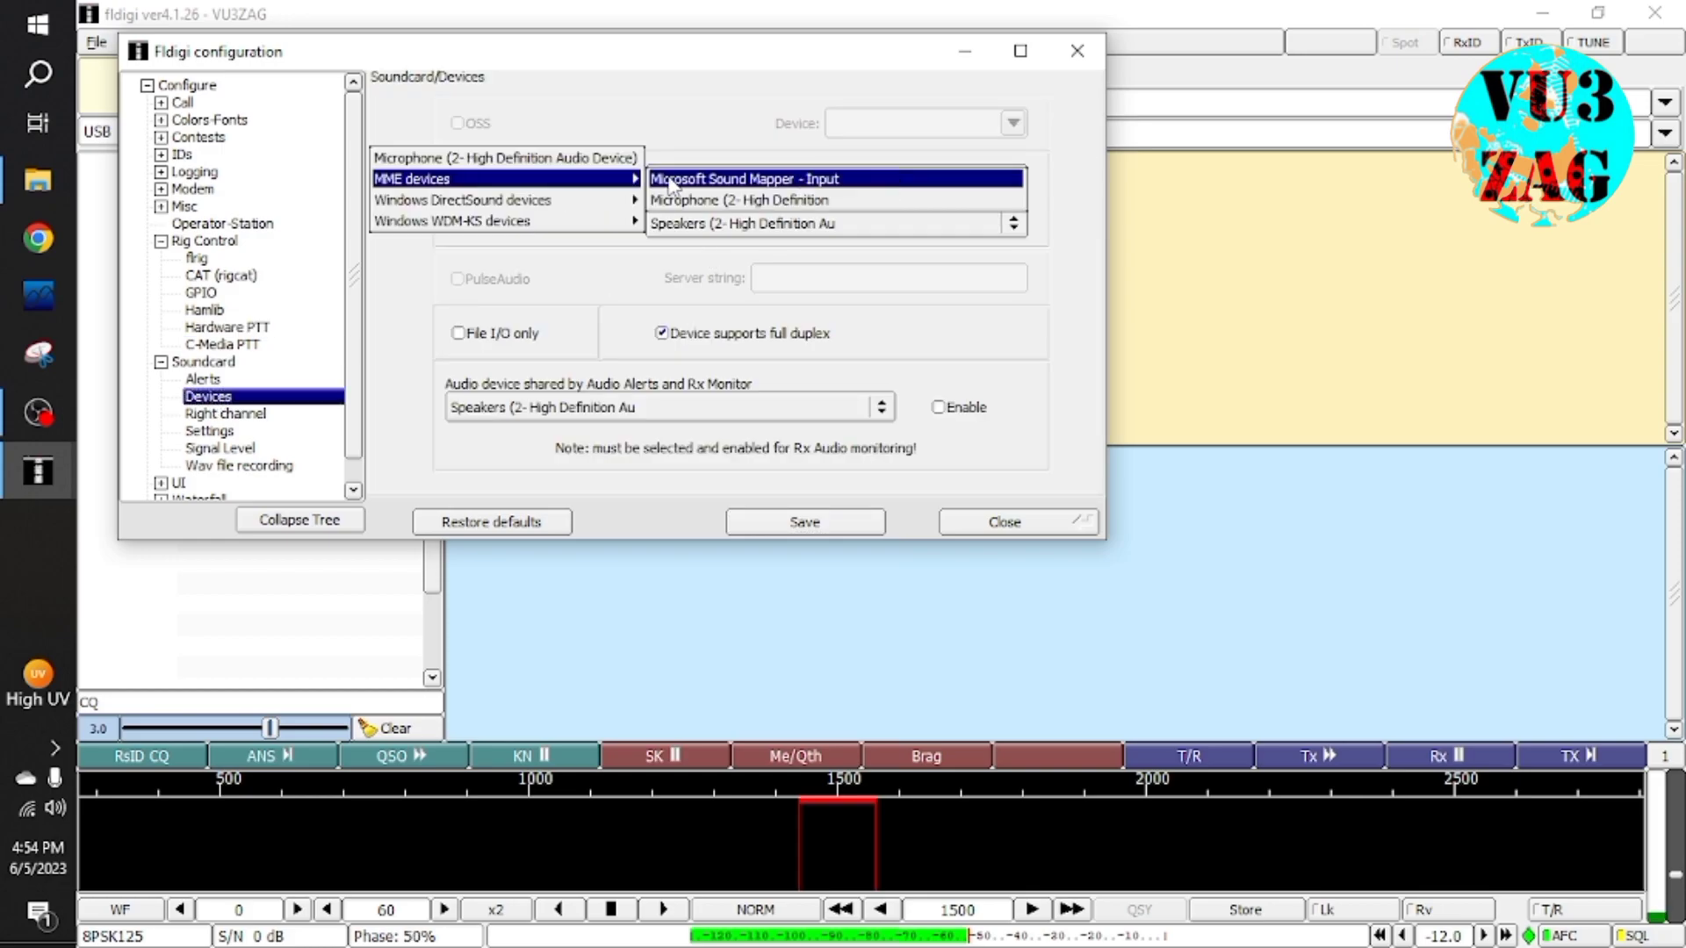
pyautogui.click(744, 180)
pyautogui.click(740, 225)
pyautogui.click(740, 225)
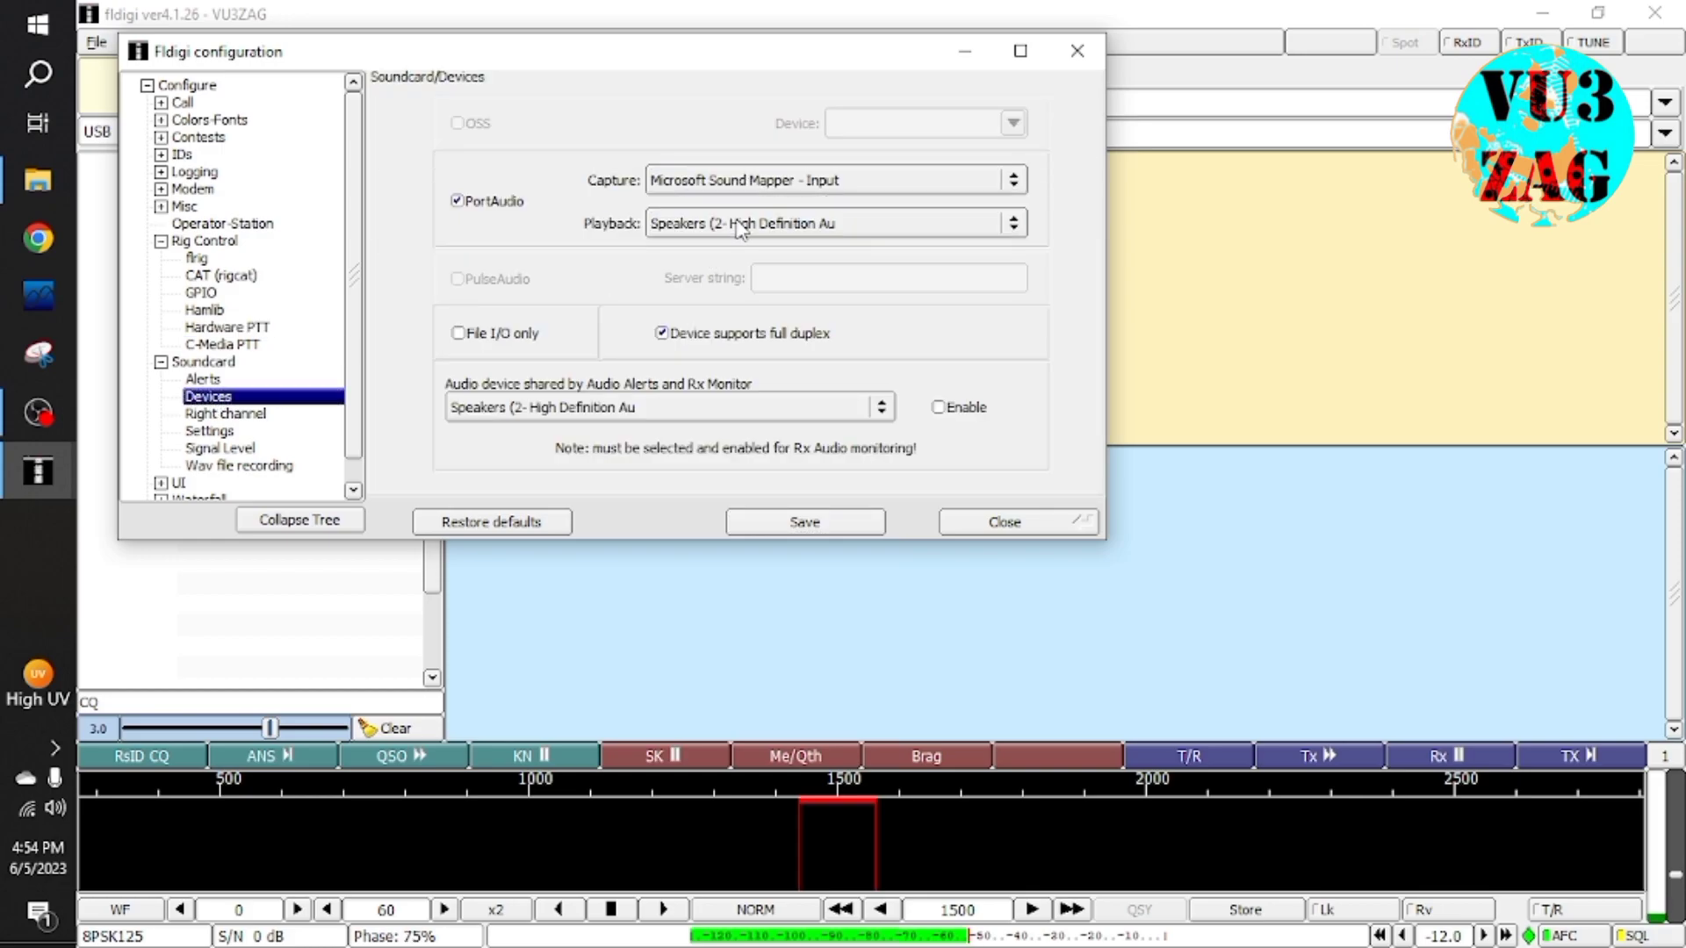
pyautogui.click(825, 528)
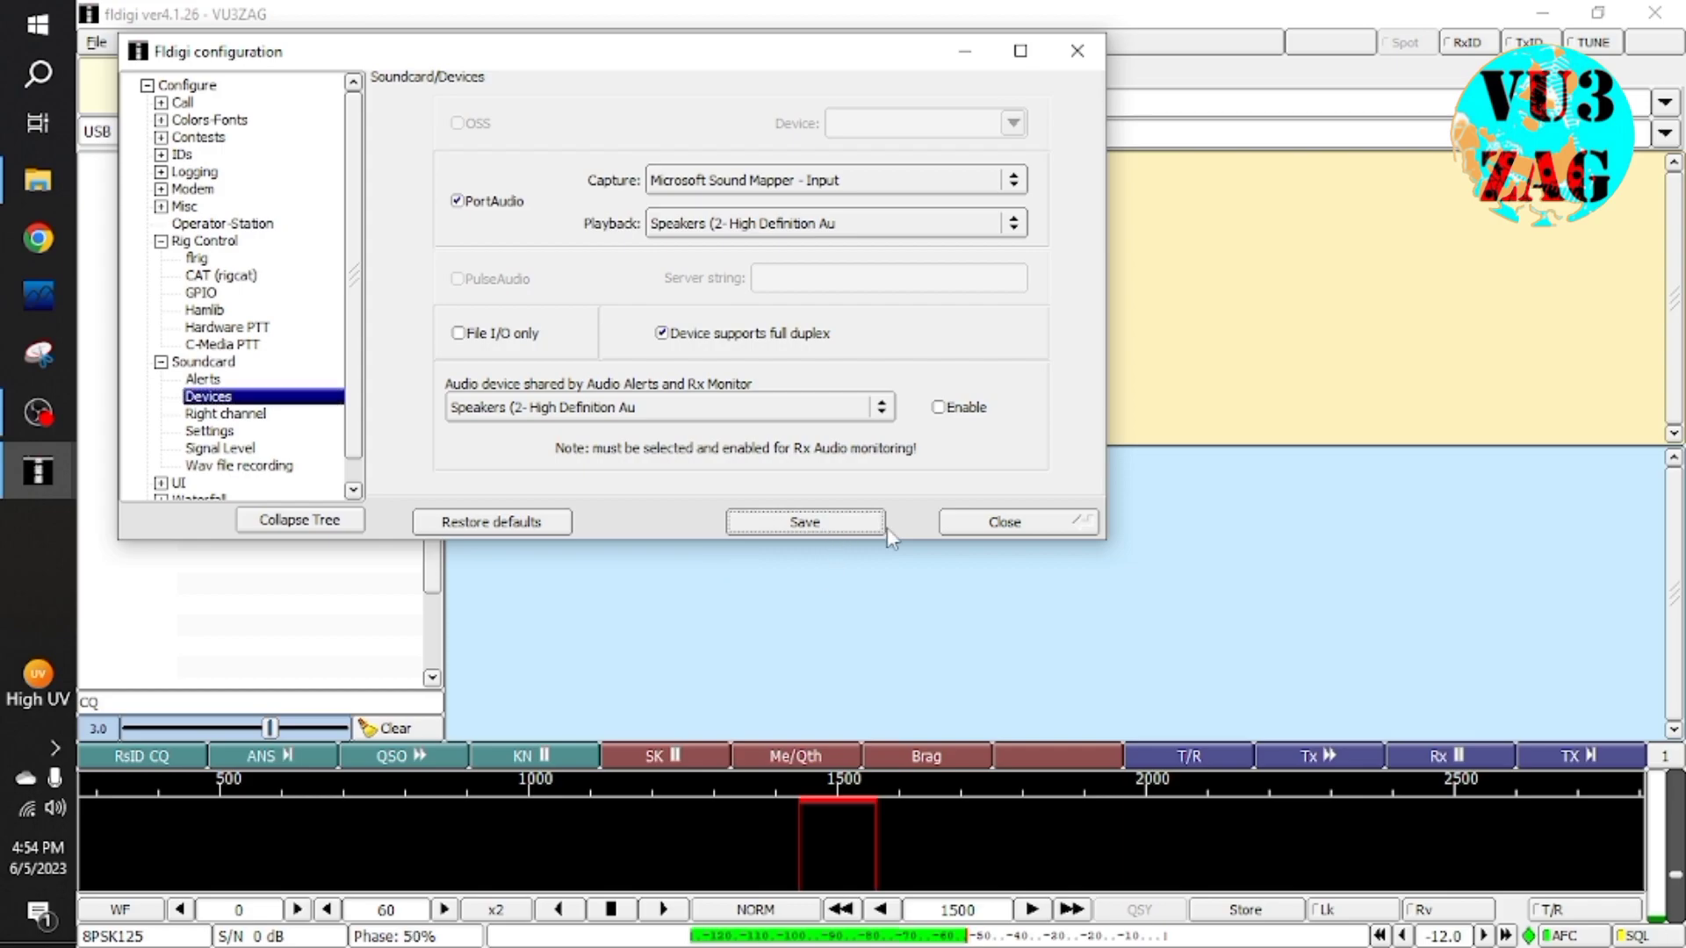
pyautogui.click(1016, 527)
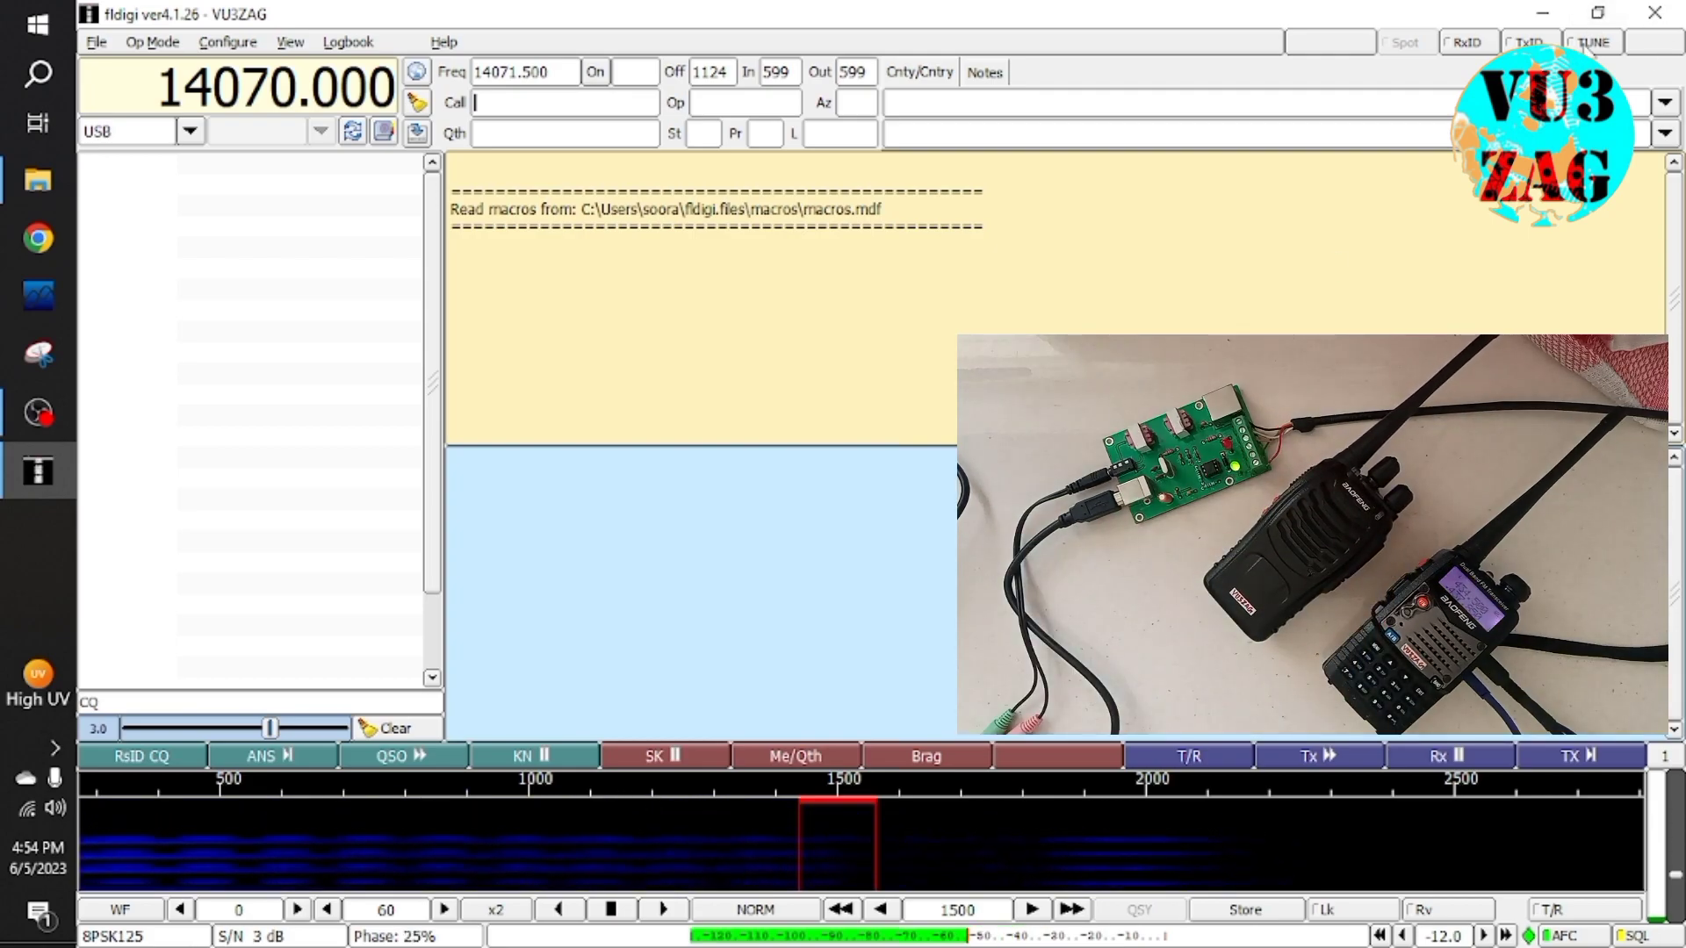
# Test the radio's PTT by turning the Tune transmission on and off again
pyautogui.click(1589, 44)
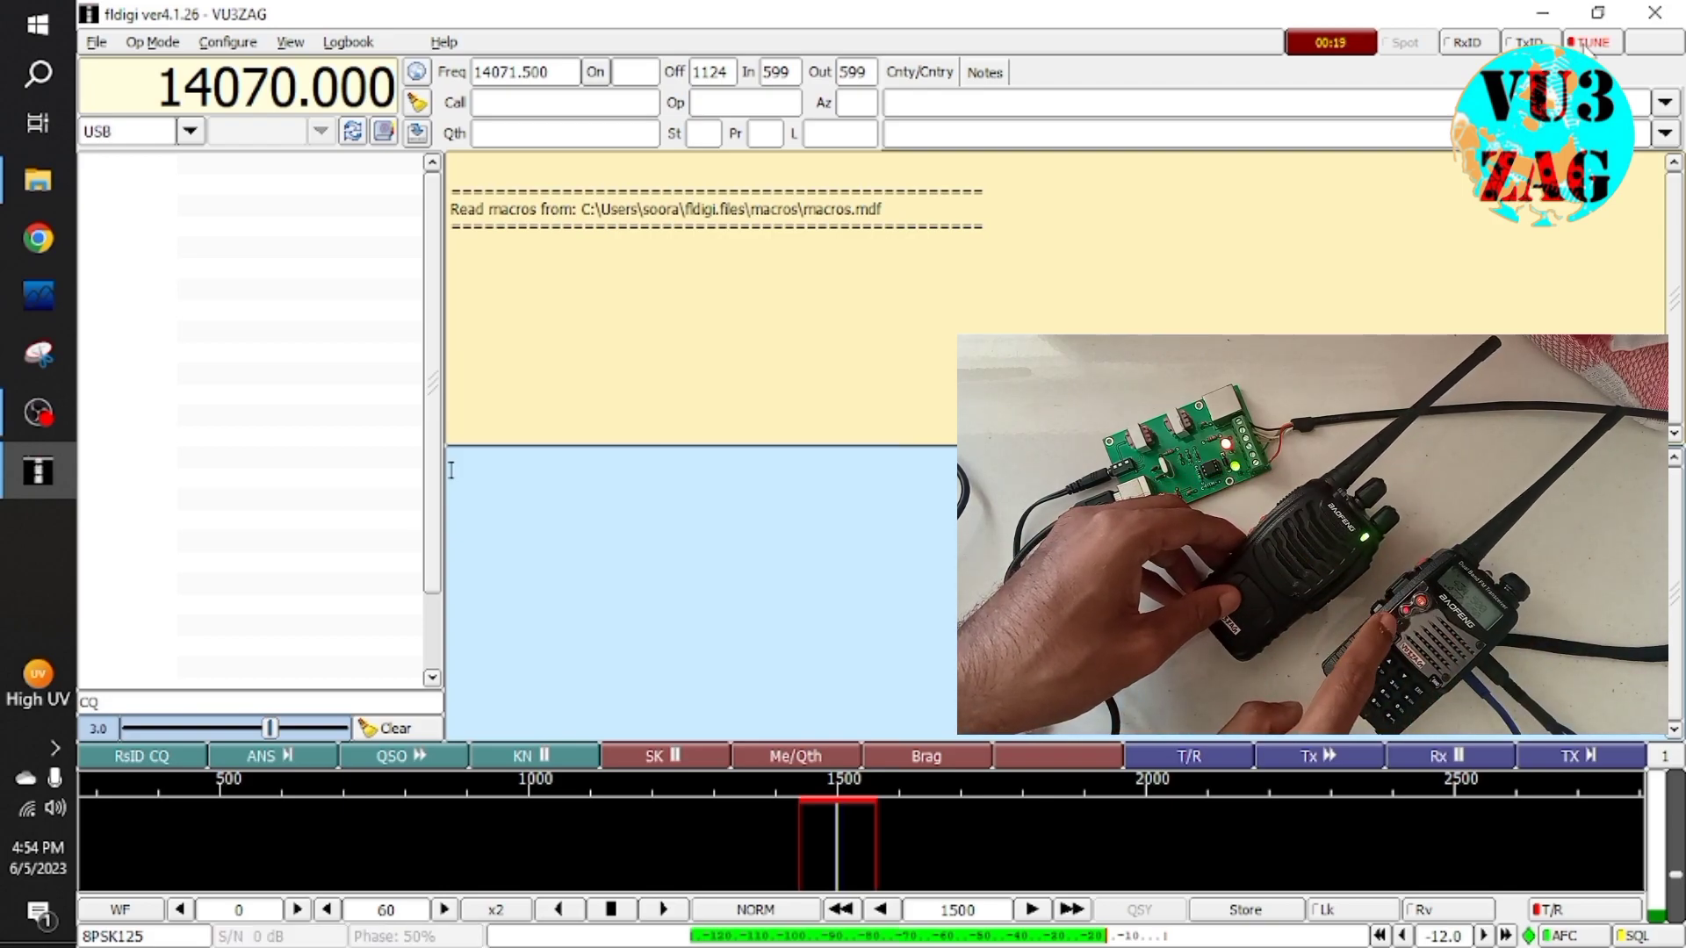
pyautogui.click(1591, 42)
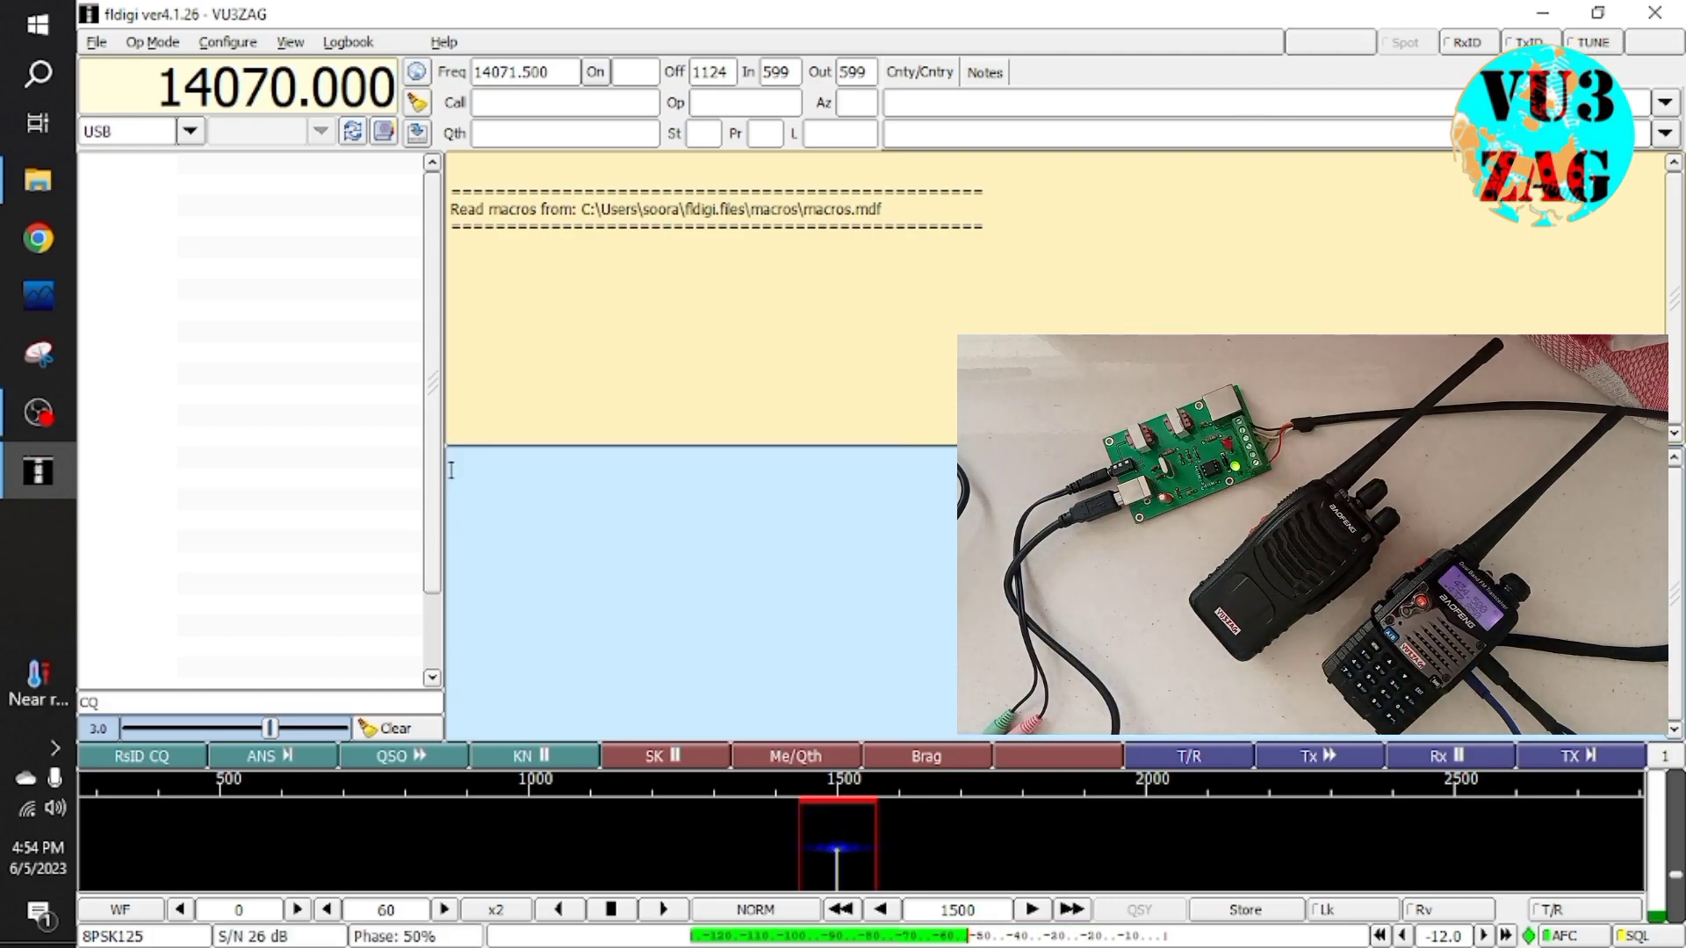
# Switch the operating mode to CW, transmit the RSID CQ macro, and stop the transmission partway
pyautogui.click(230, 43)
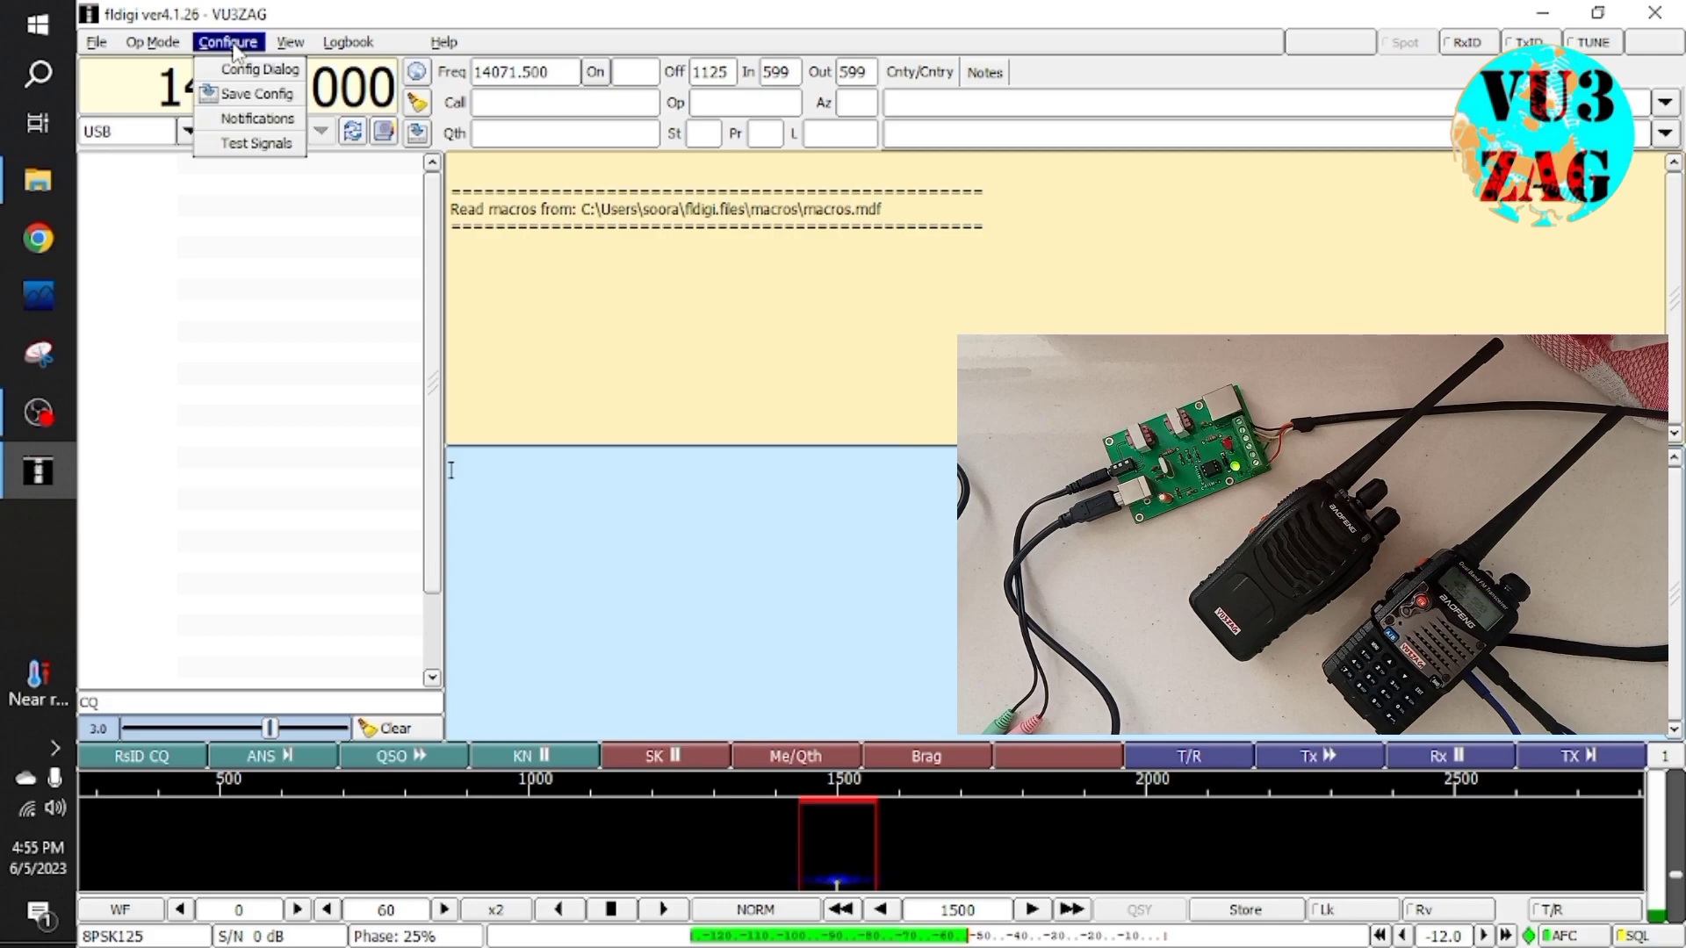
pyautogui.moveTo(152, 42)
pyautogui.click(167, 71)
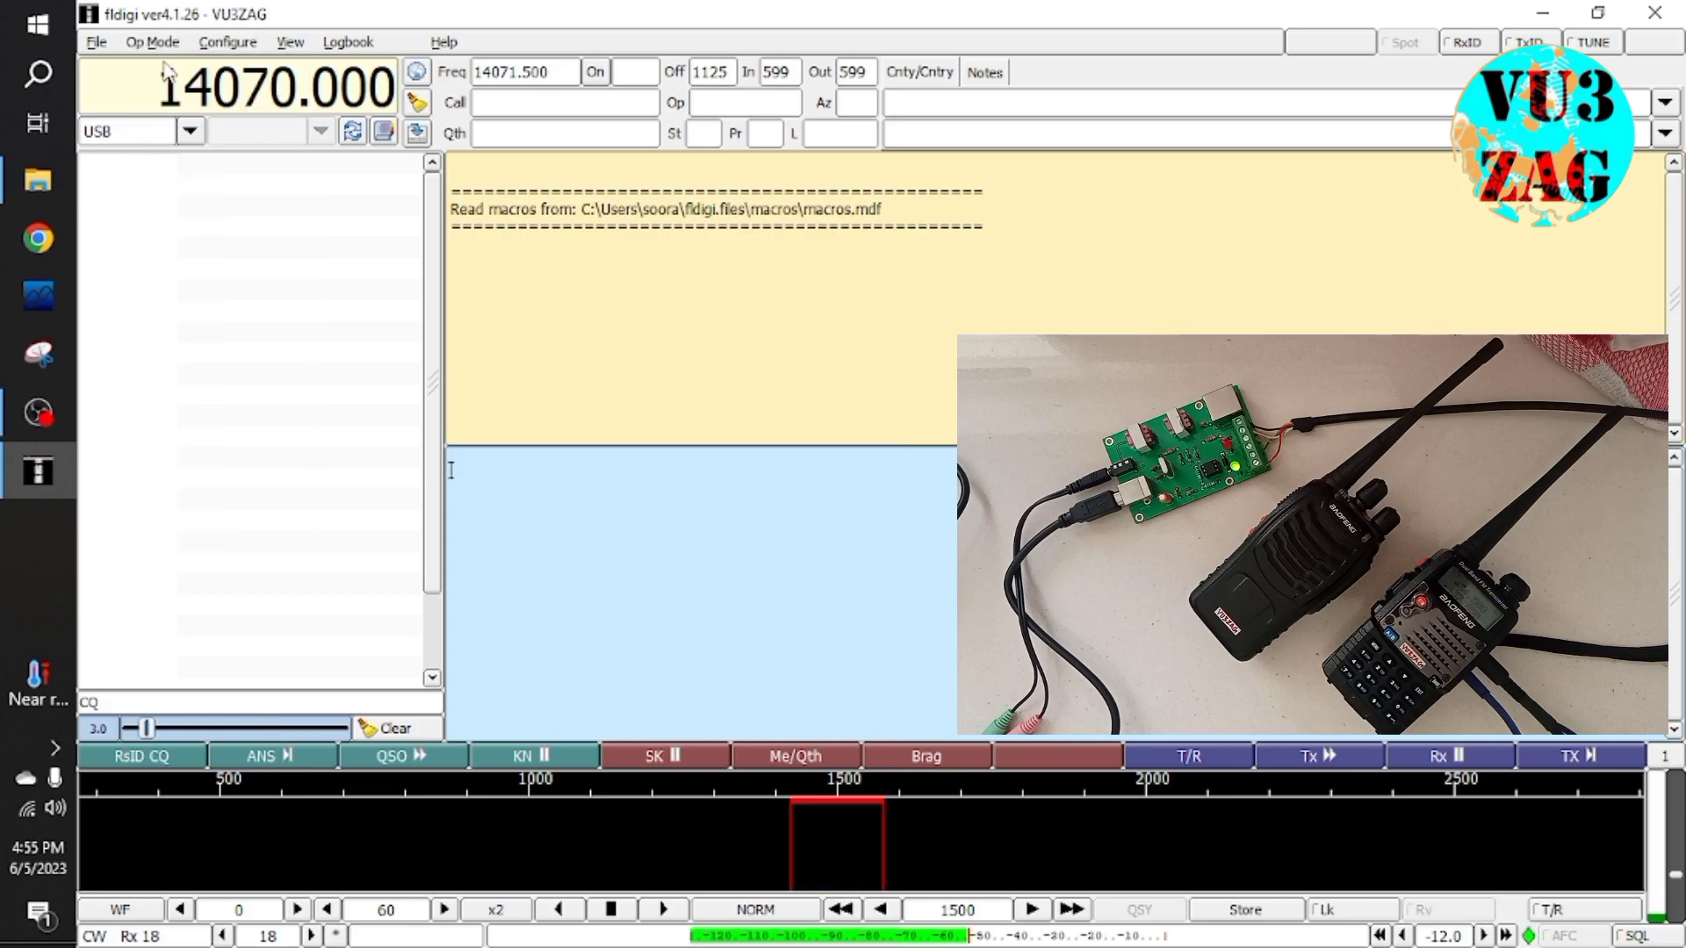
pyautogui.click(188, 755)
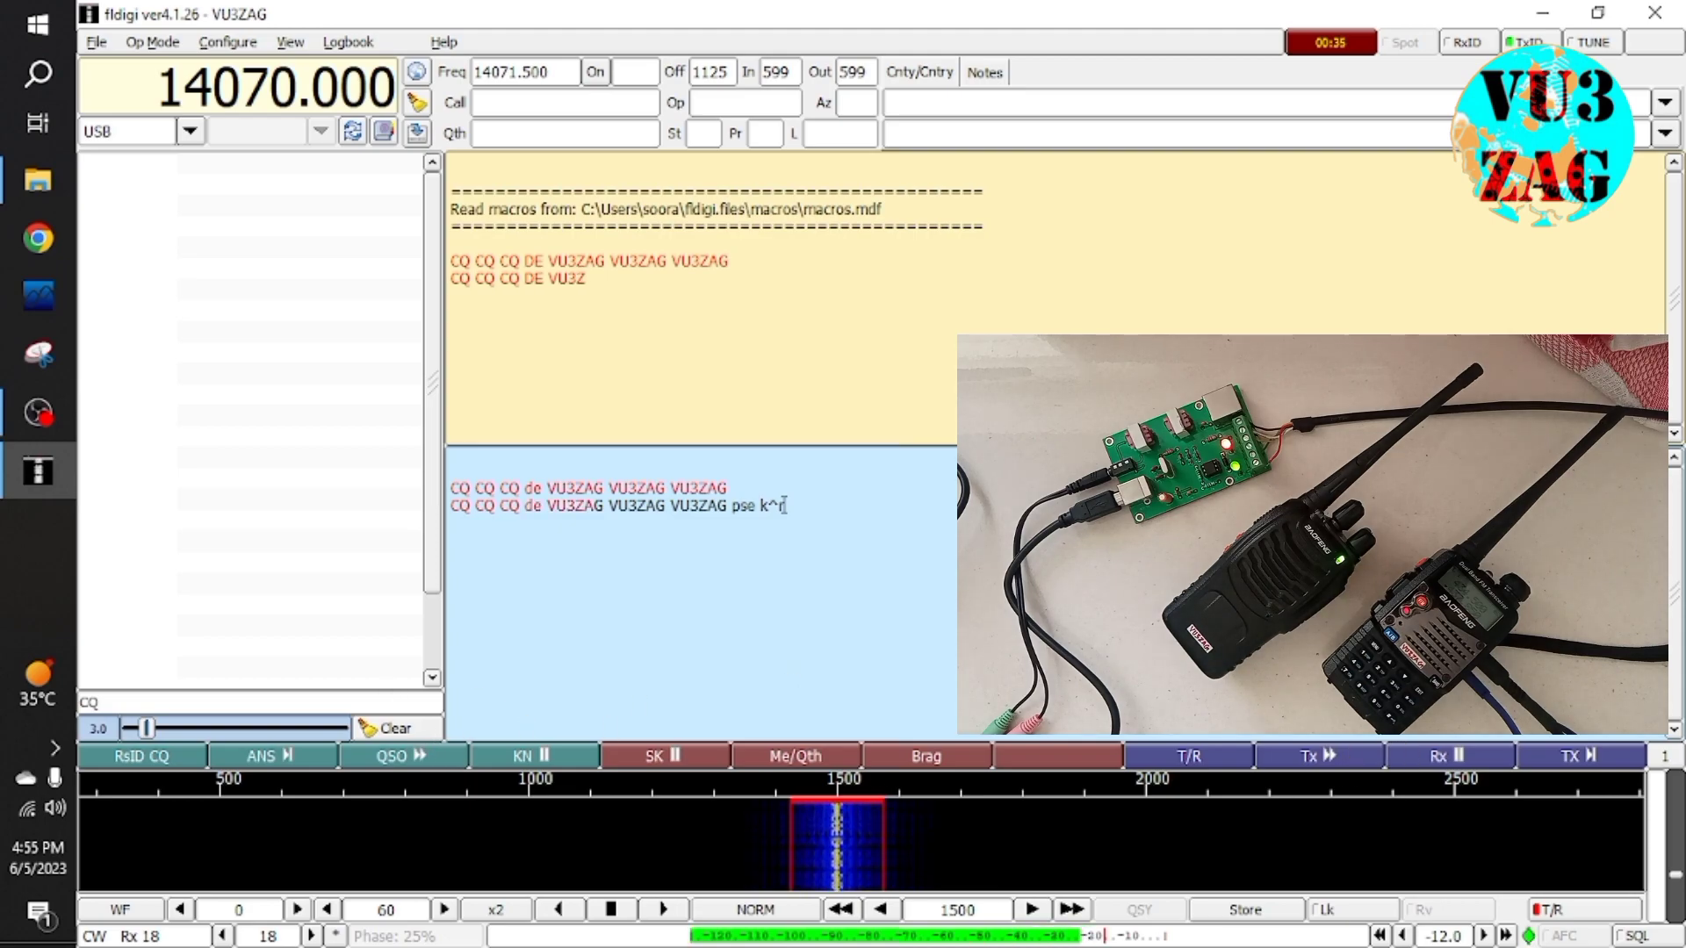
pyautogui.click(1209, 762)
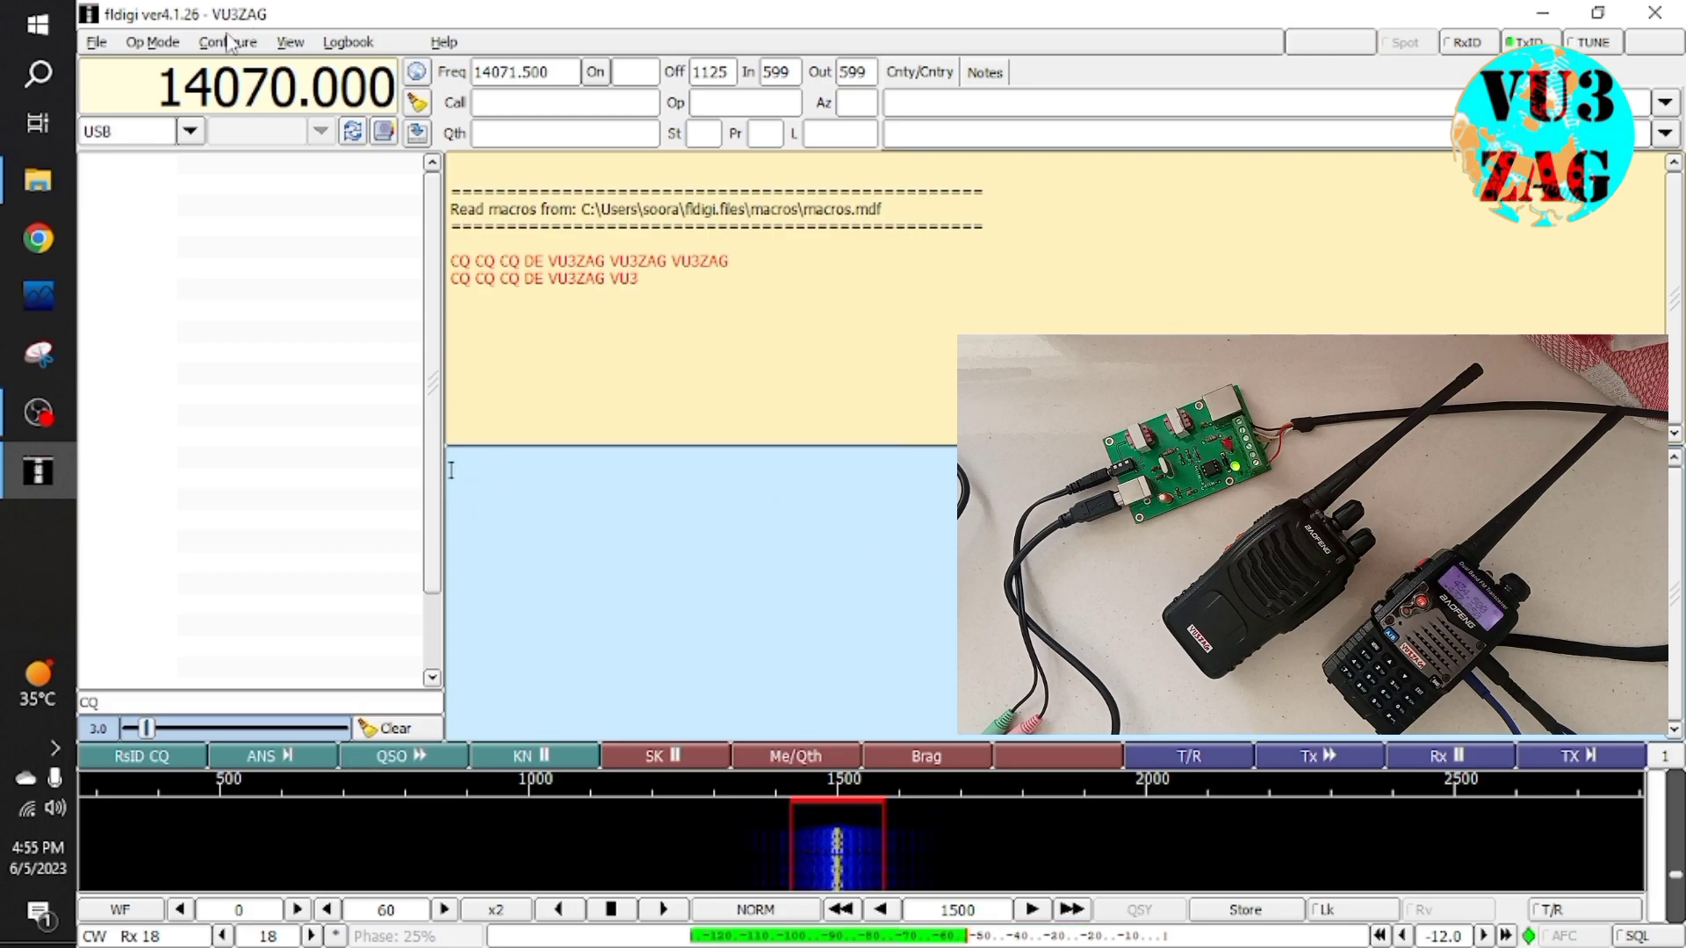
# Switch the operating mode to BPSK-63 and transmit the RSID CQ macro
pyautogui.click(228, 44)
pyautogui.moveTo(152, 42)
pyautogui.moveTo(161, 342)
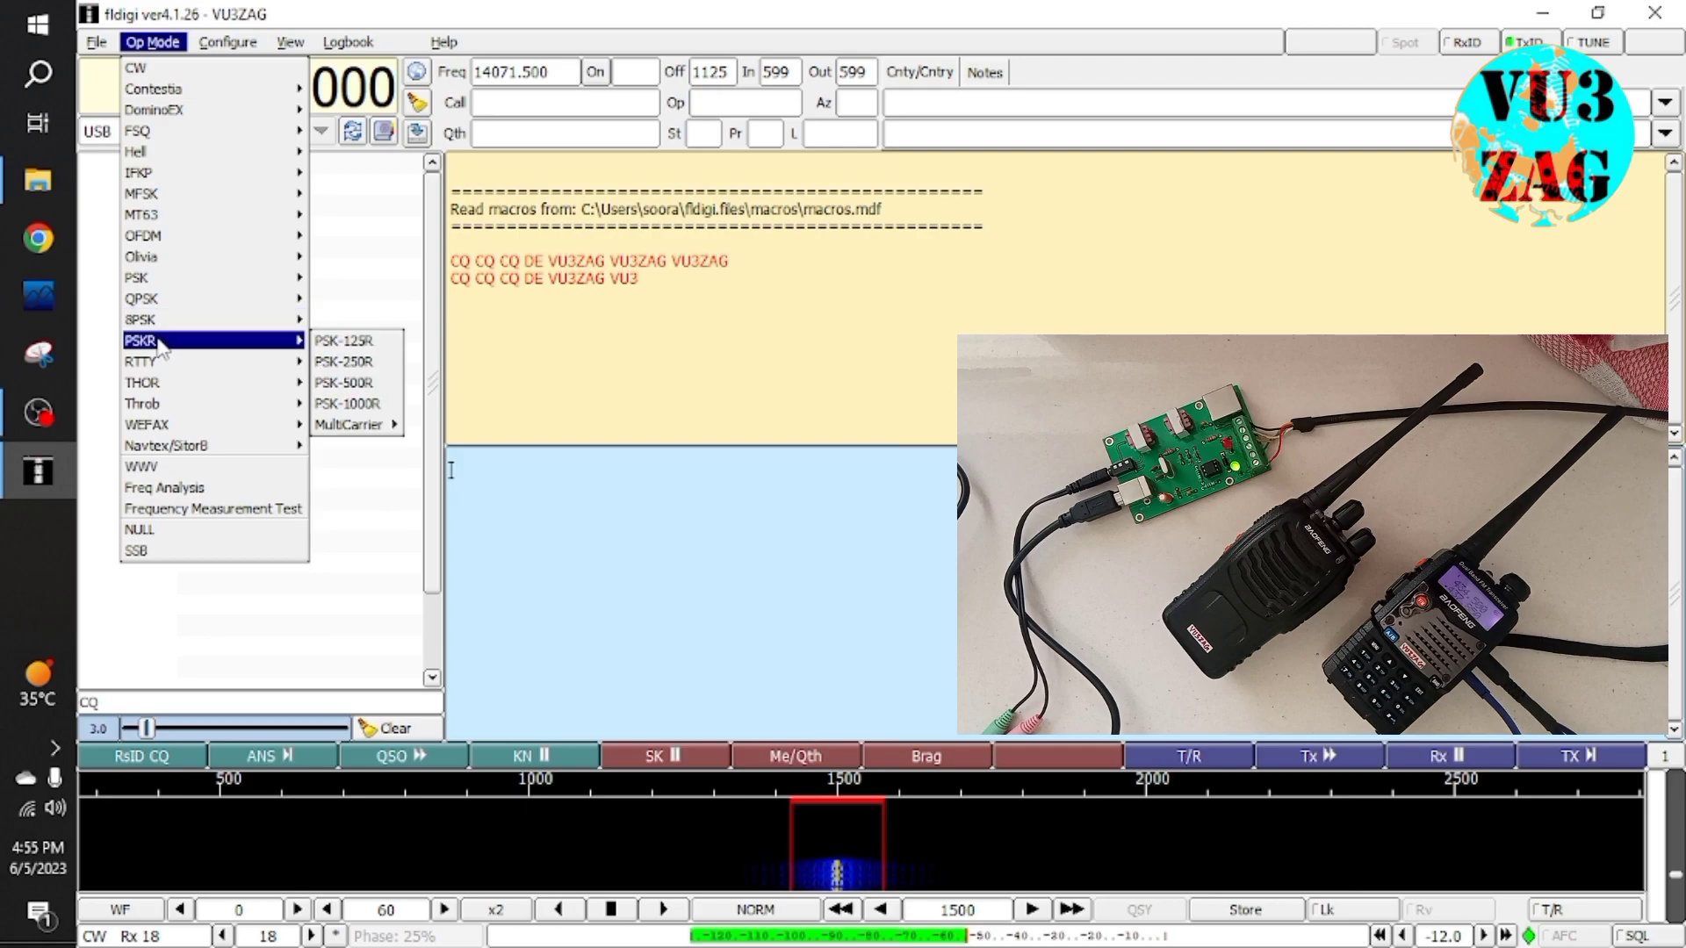
pyautogui.moveTo(290, 308)
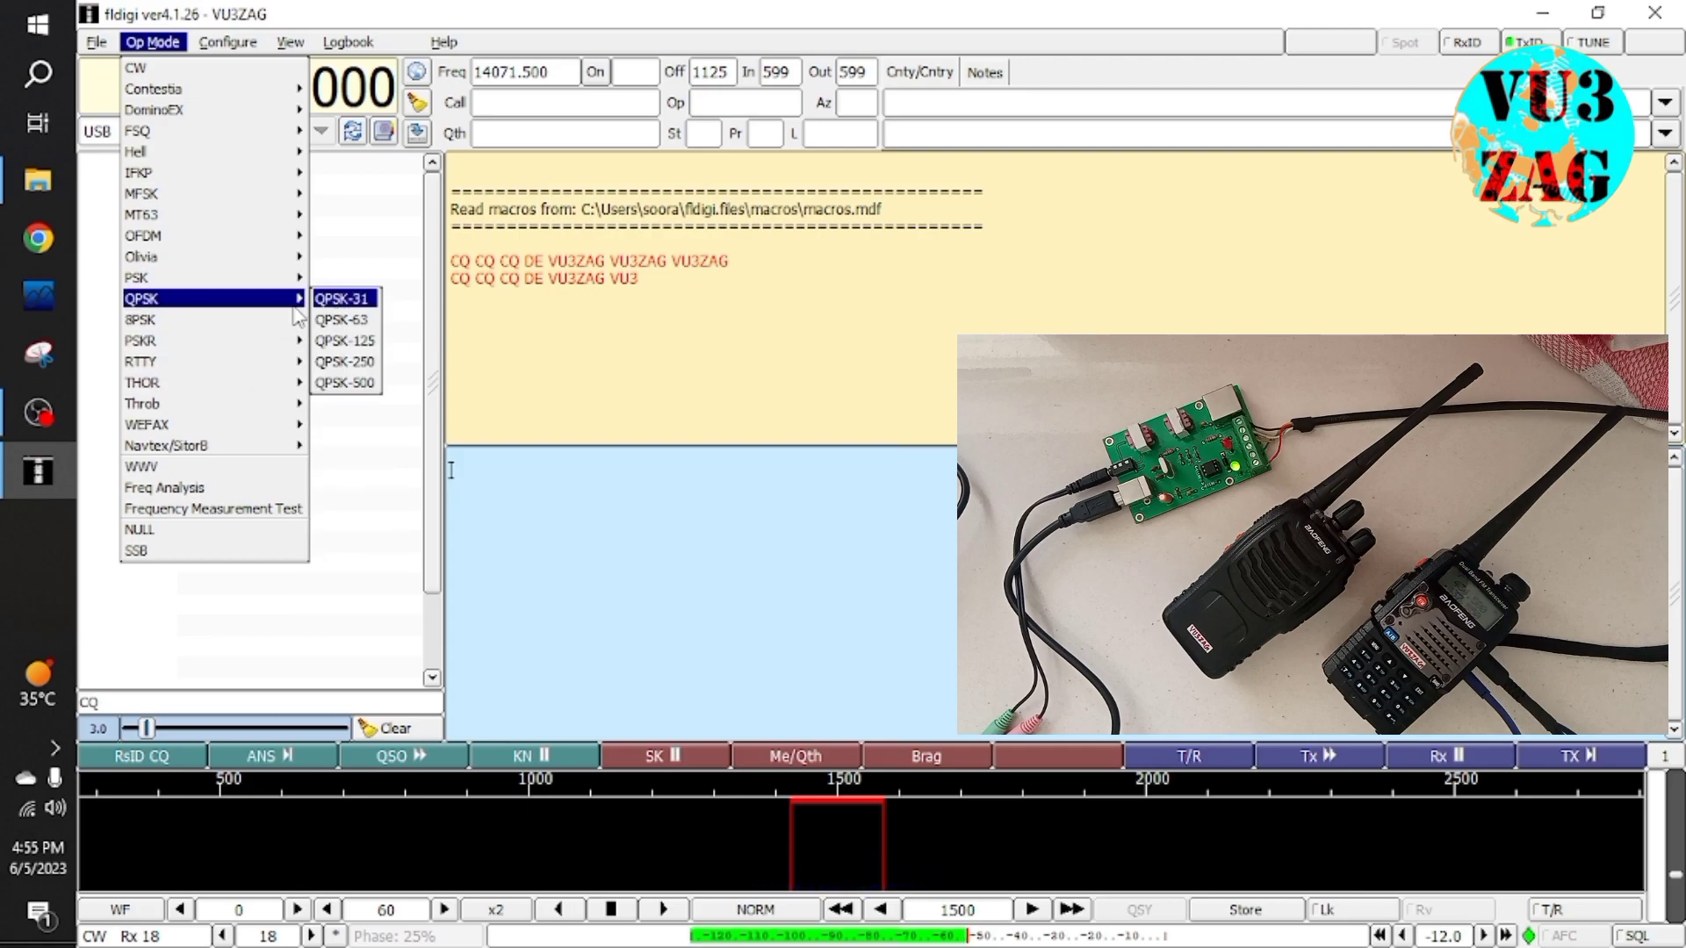
pyautogui.moveTo(290, 278)
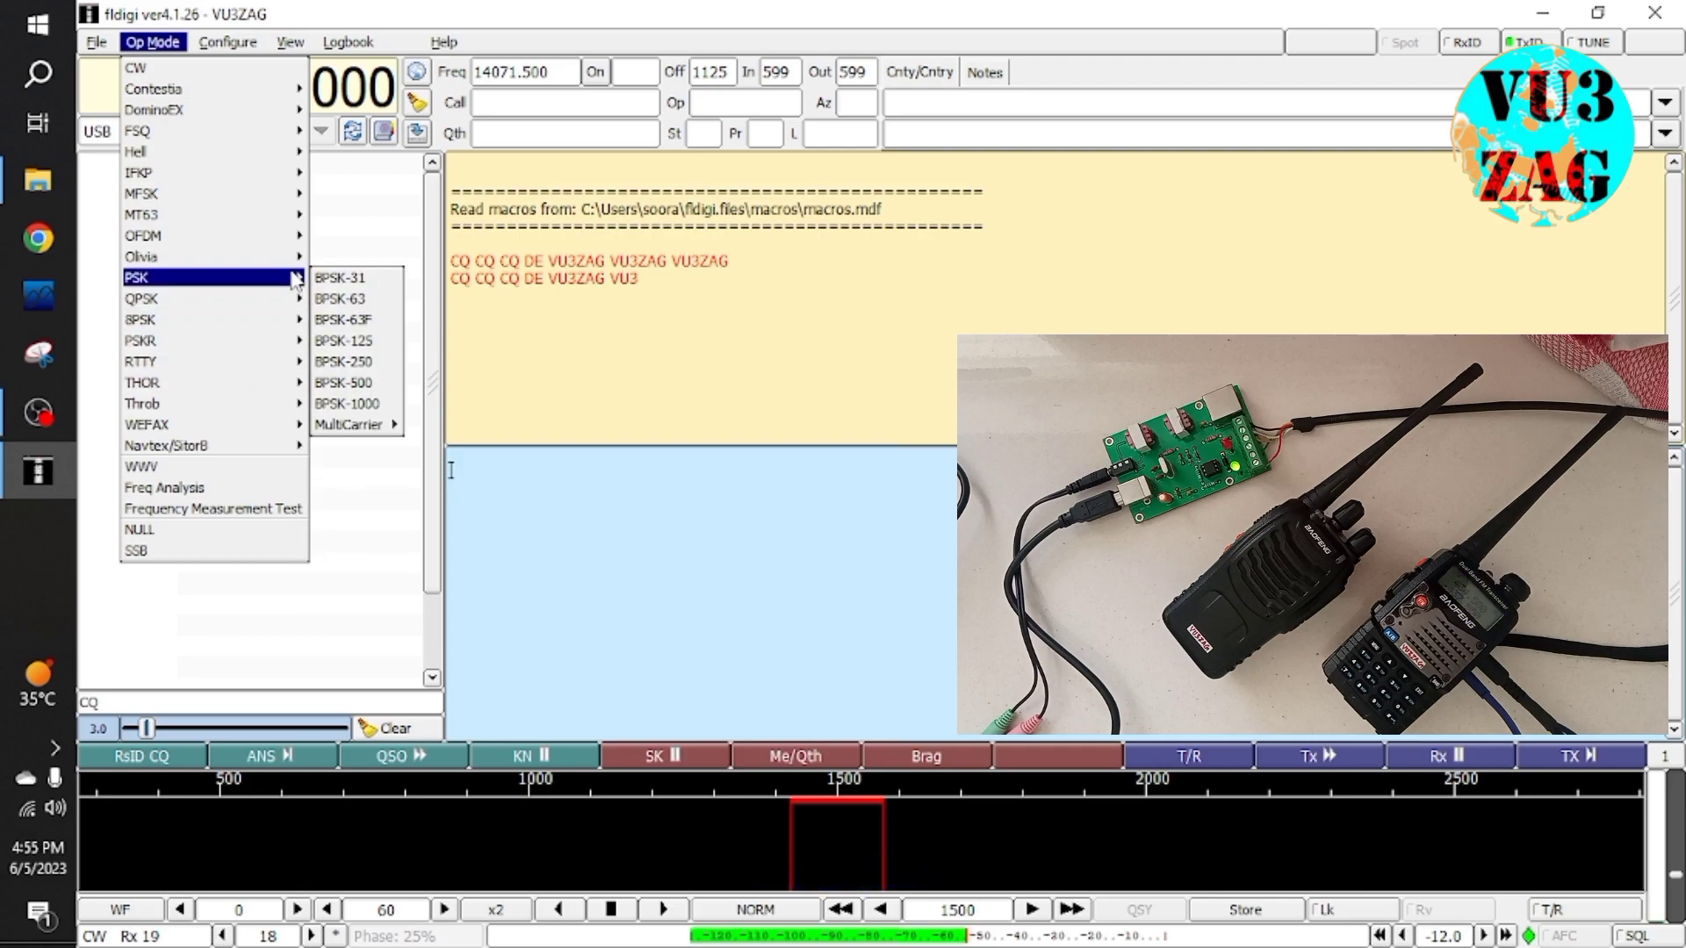
pyautogui.click(359, 313)
pyautogui.click(173, 760)
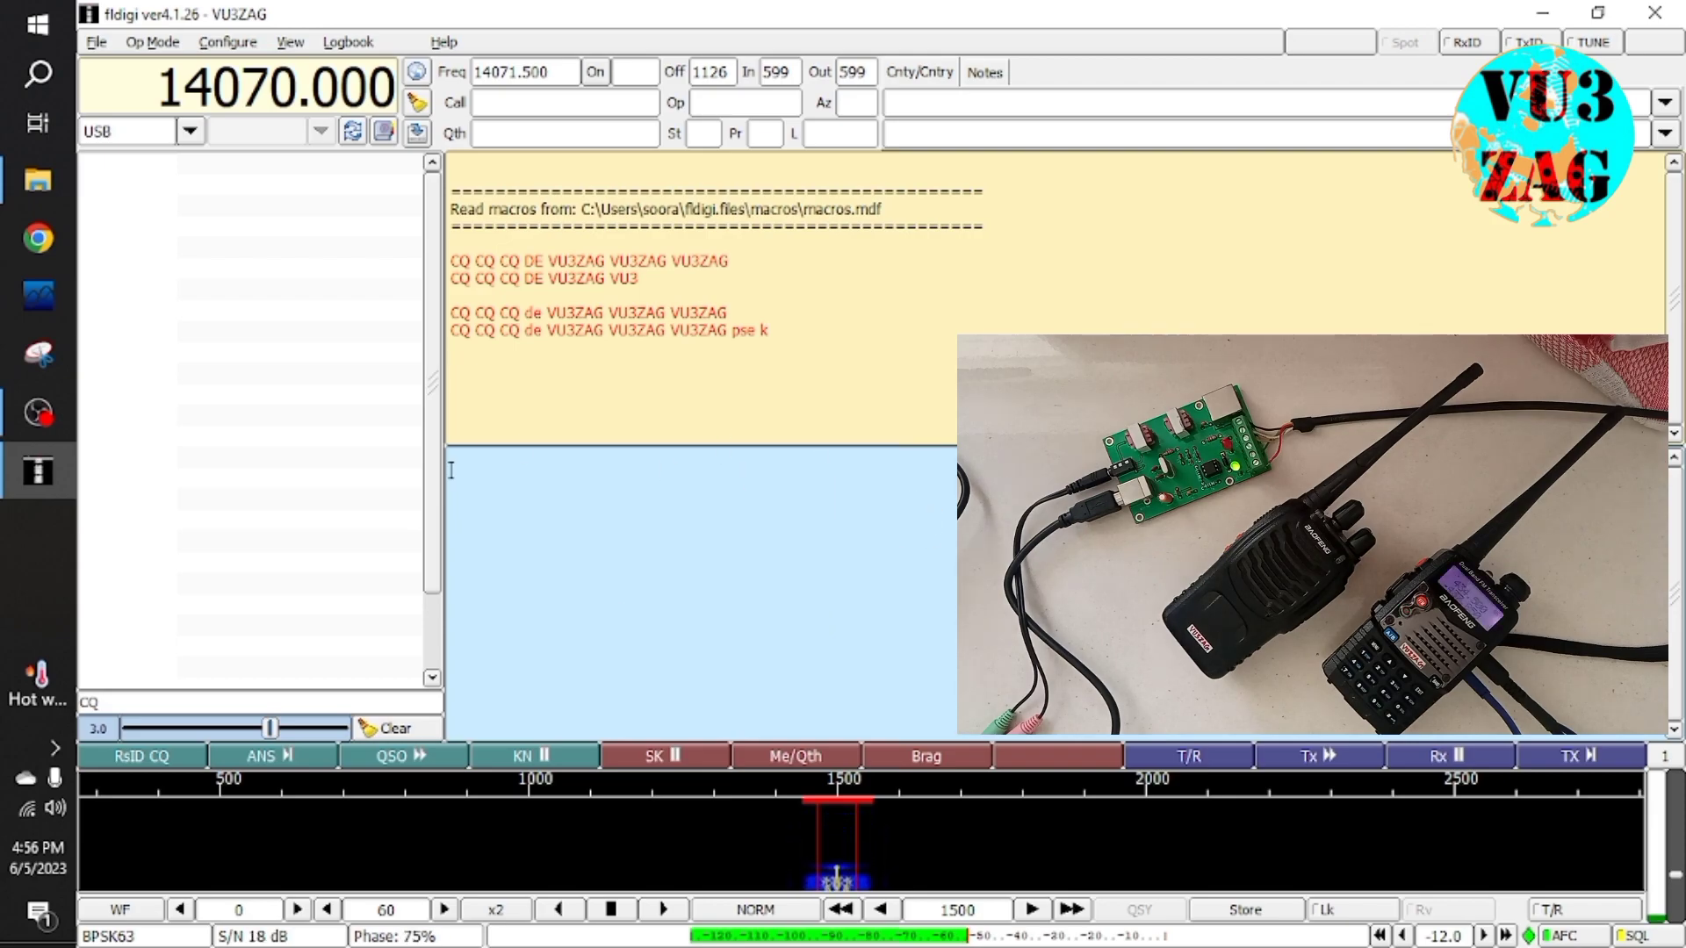
# Close Fldigi and launch WSJT-X, dismissing its pre-release notice and rig control error
pyautogui.click(1654, 13)
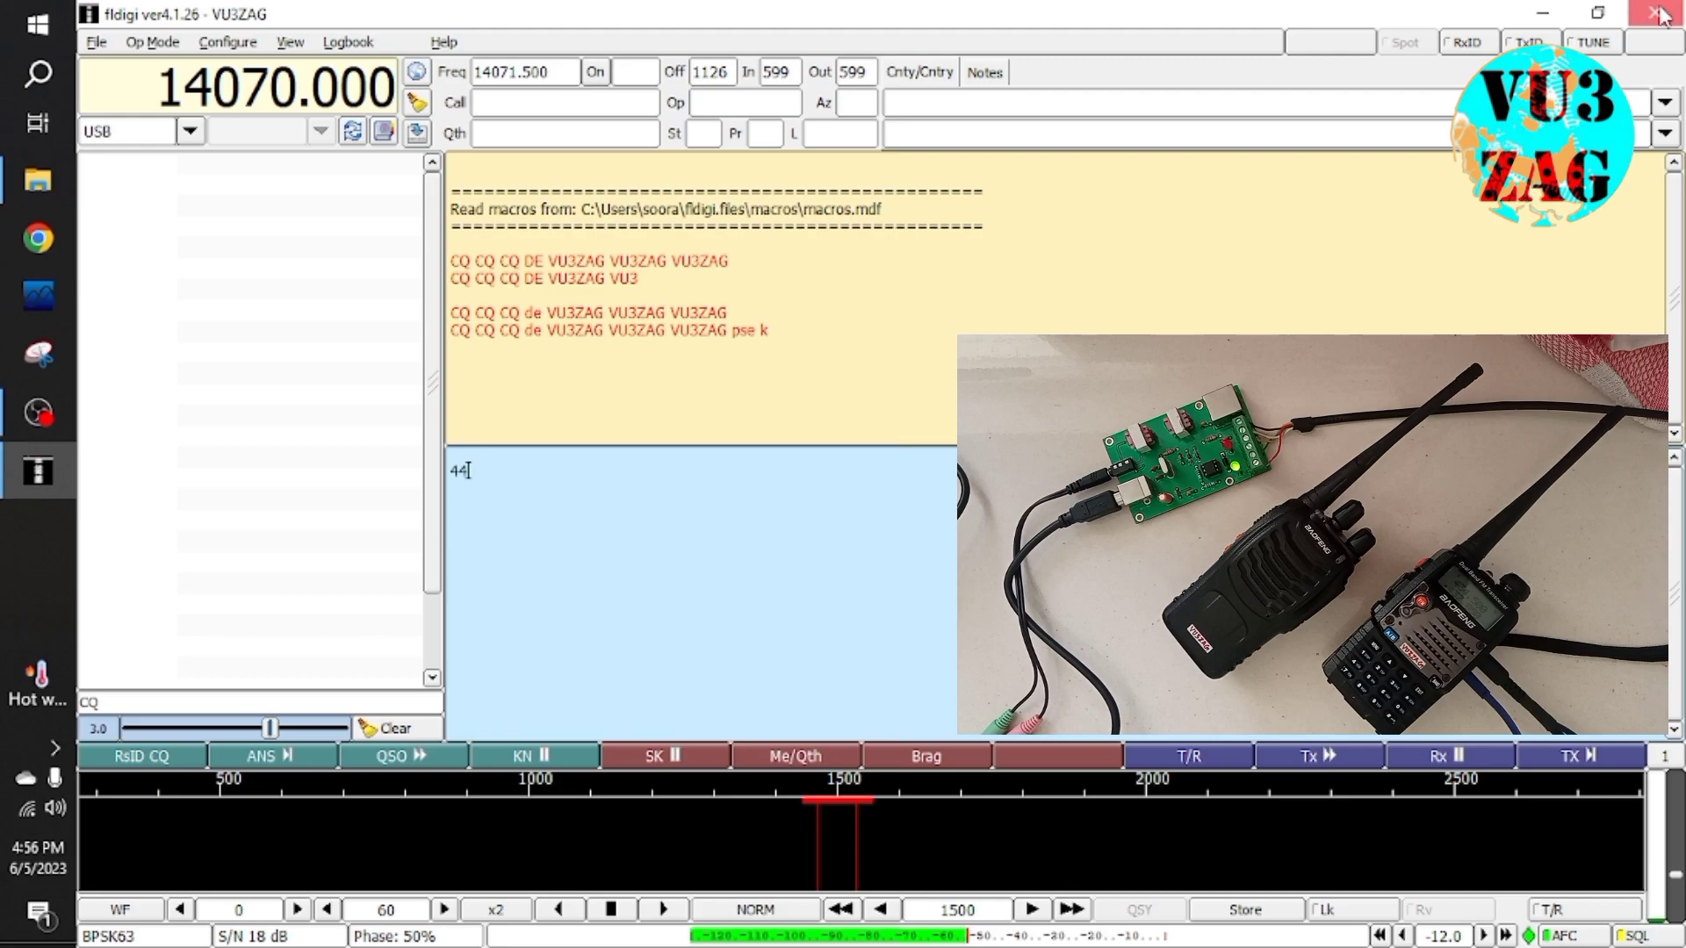
pyautogui.press('Escape')
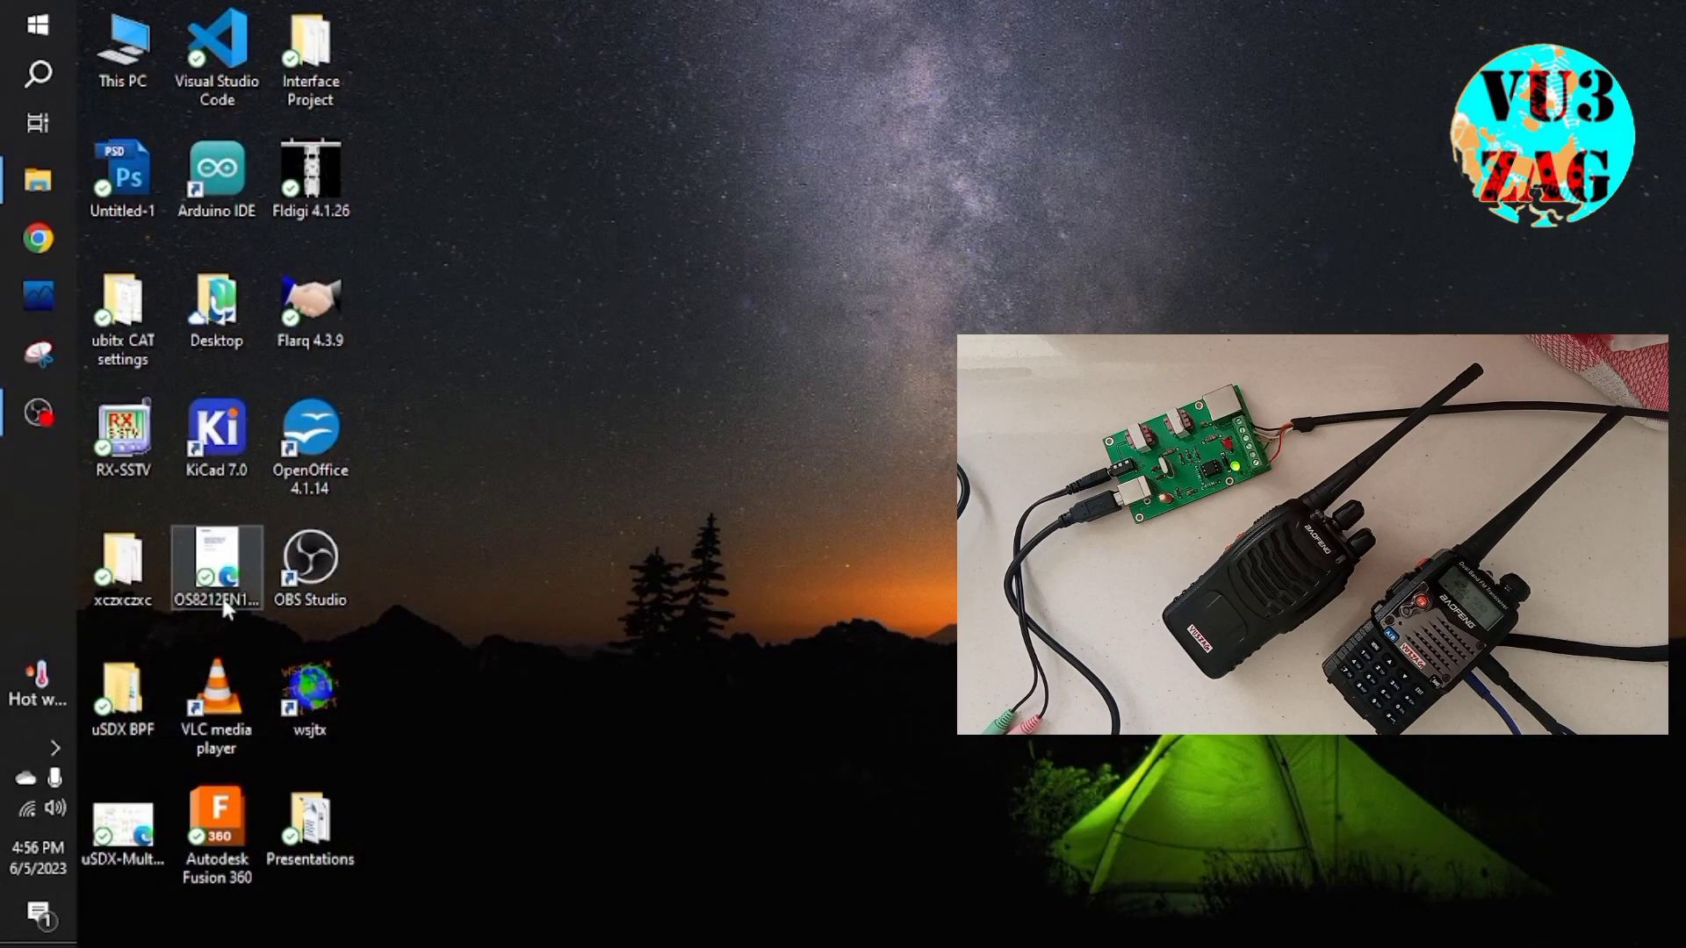
pyautogui.click(323, 692)
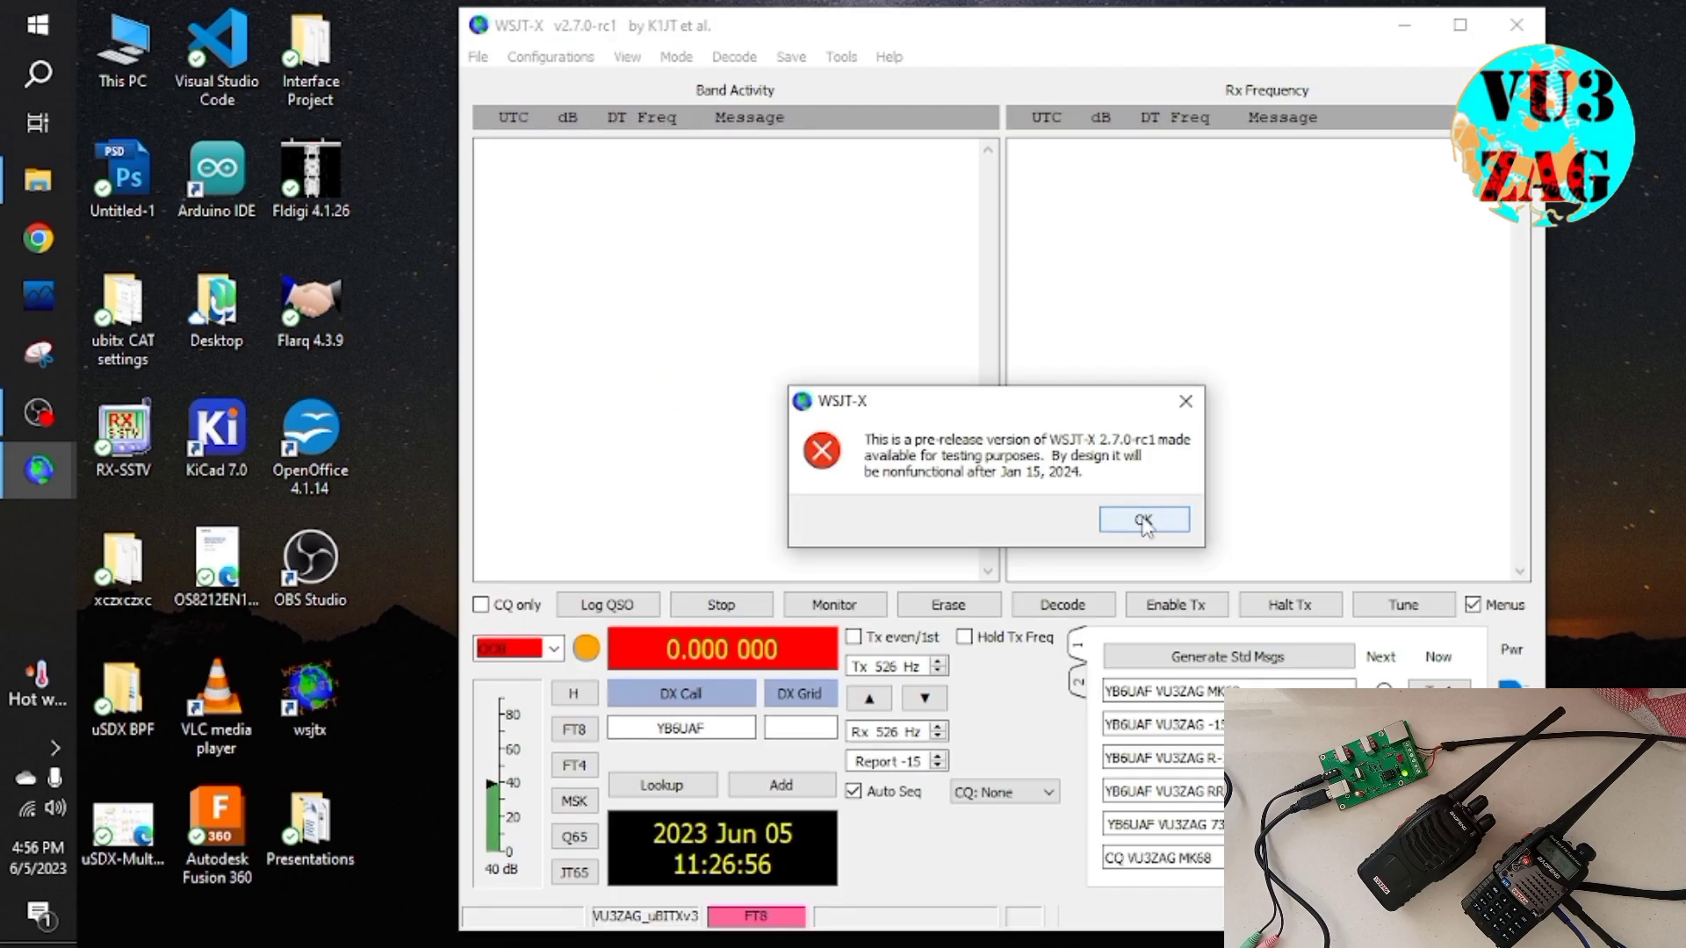
pyautogui.click(1139, 517)
pyautogui.click(896, 506)
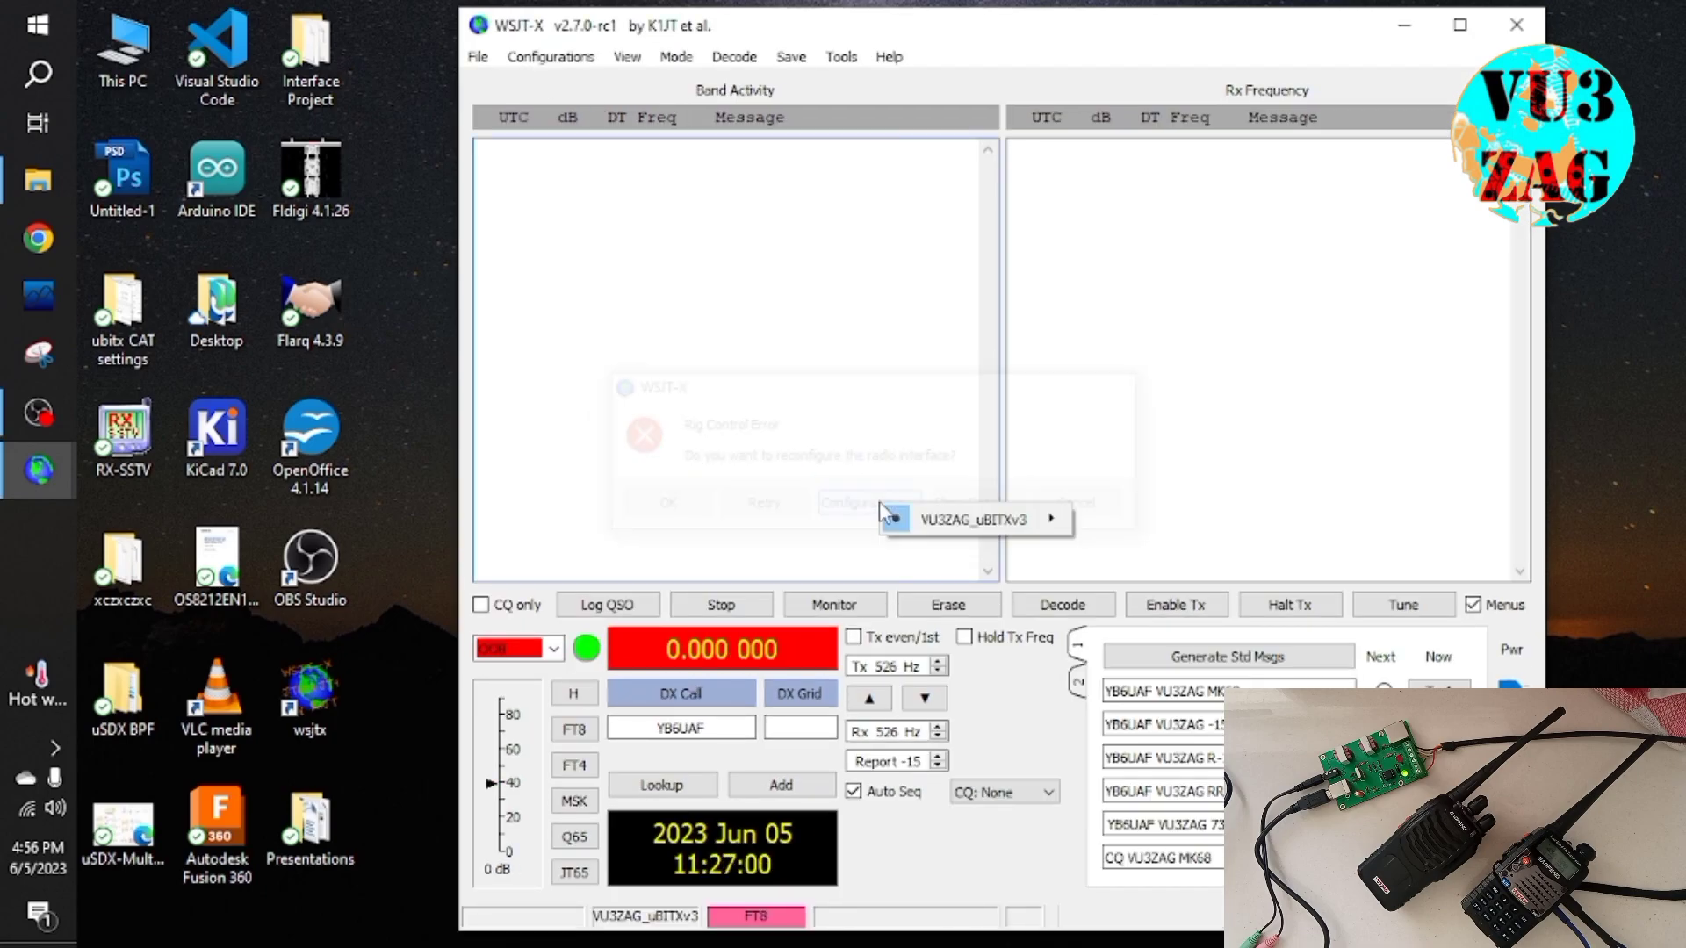
# Open the radio settings of WSJT-X
pyautogui.click(478, 56)
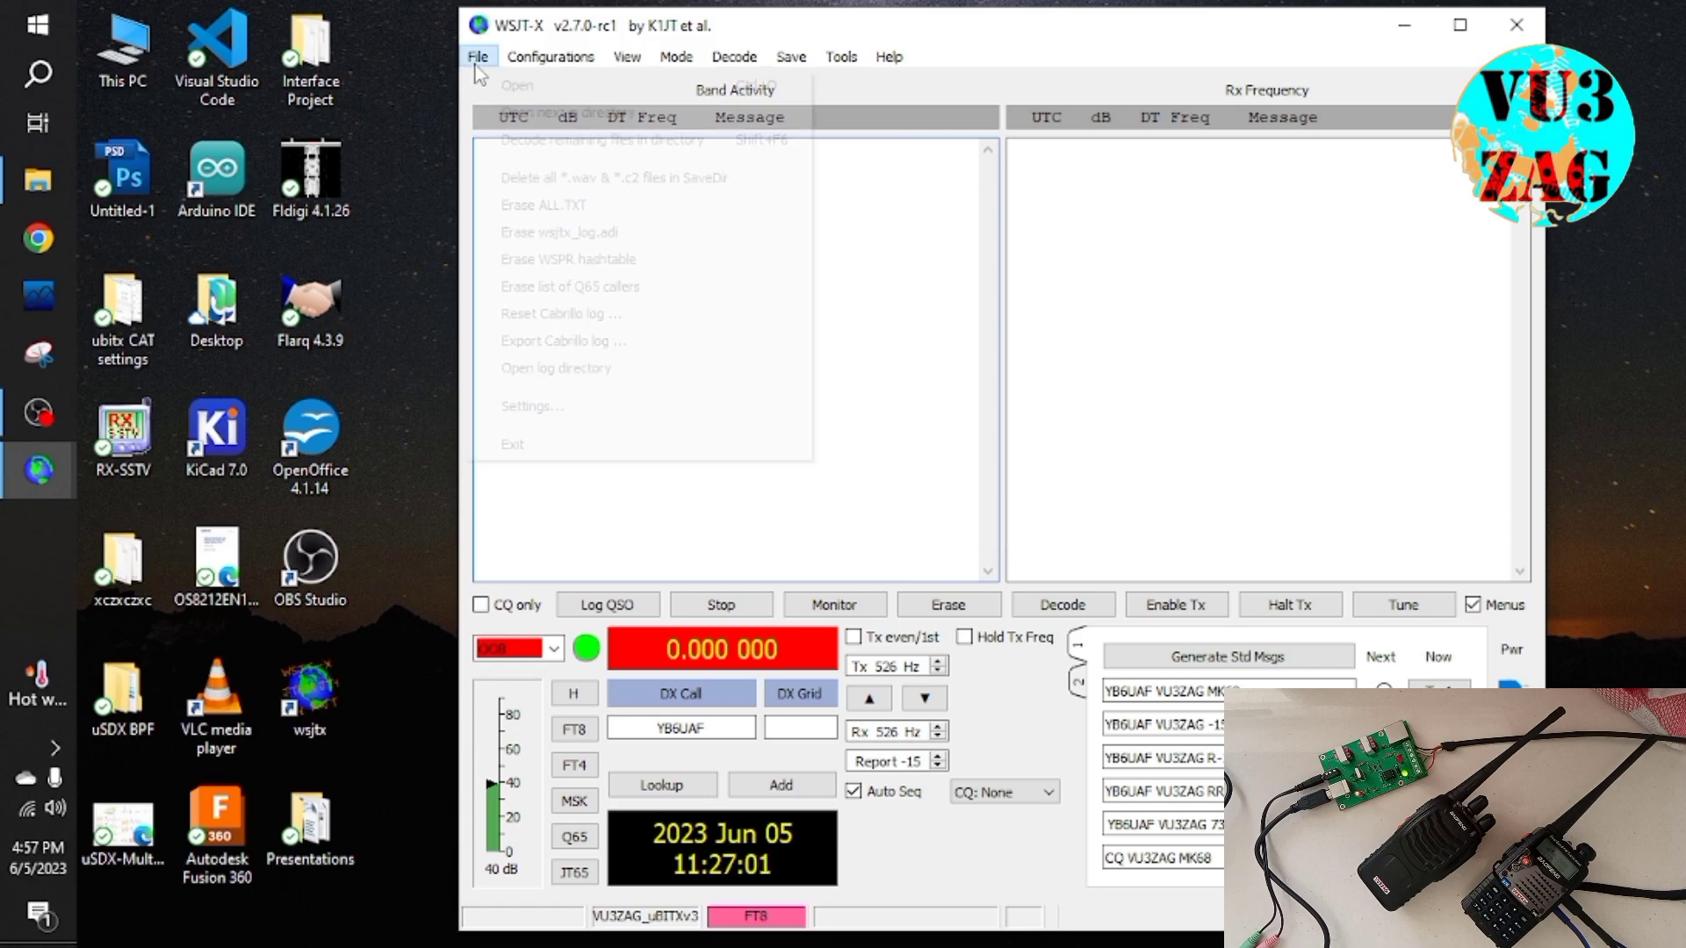
pyautogui.click(538, 407)
pyautogui.click(882, 123)
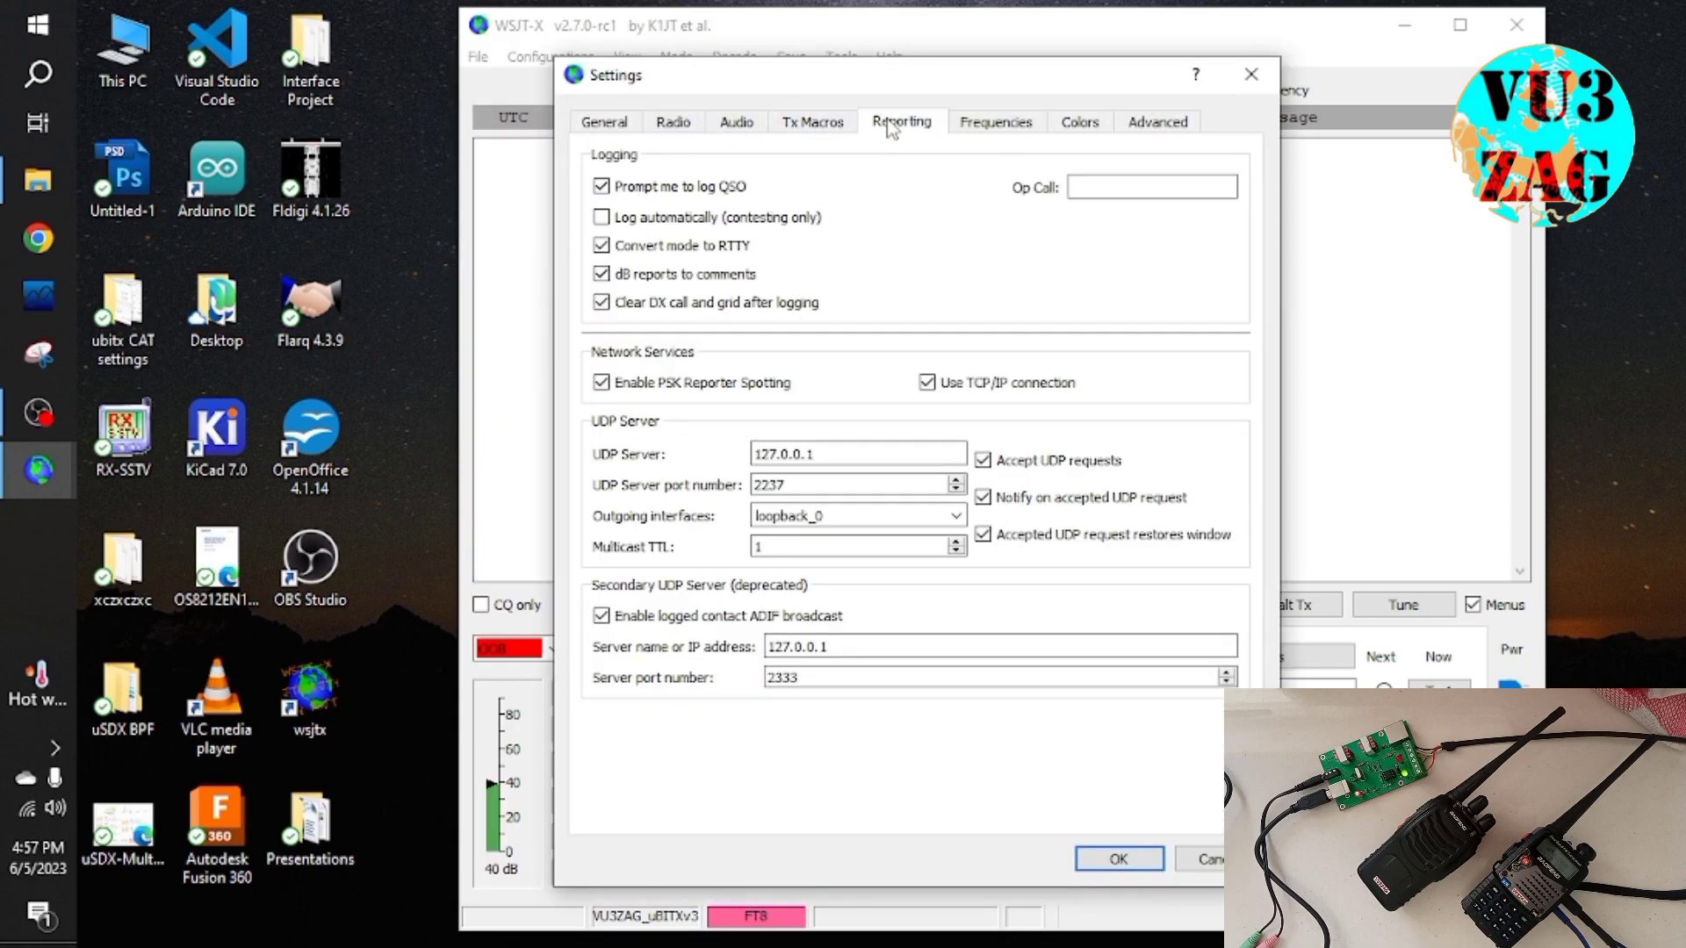
pyautogui.click(976, 125)
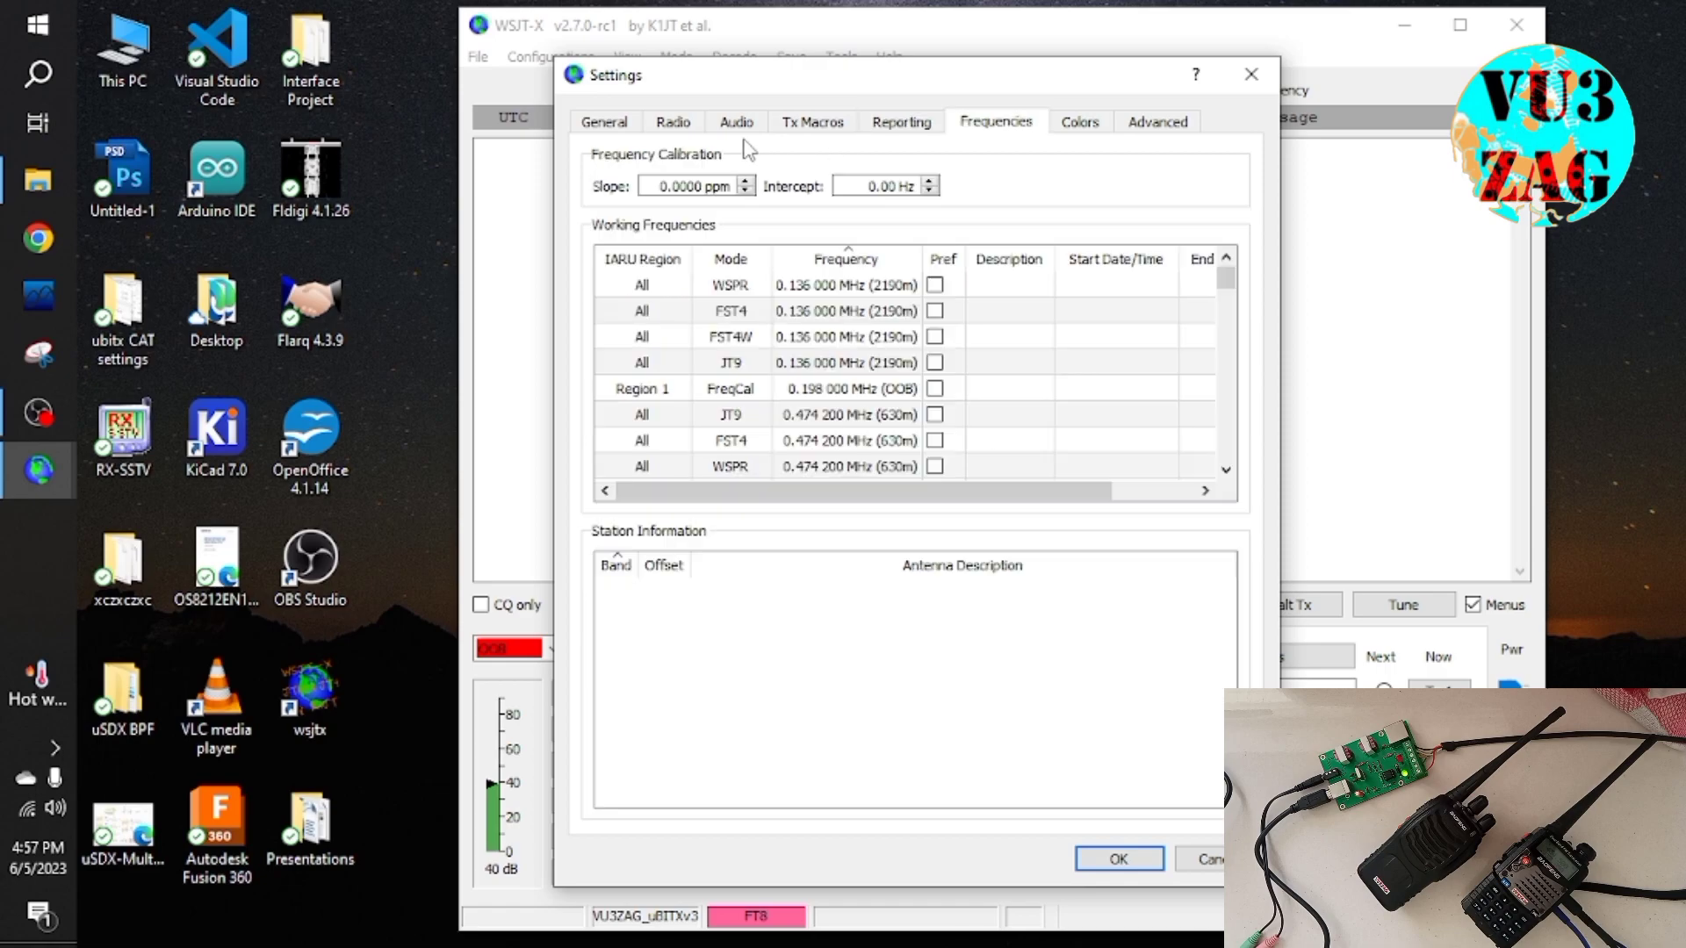
pyautogui.click(680, 130)
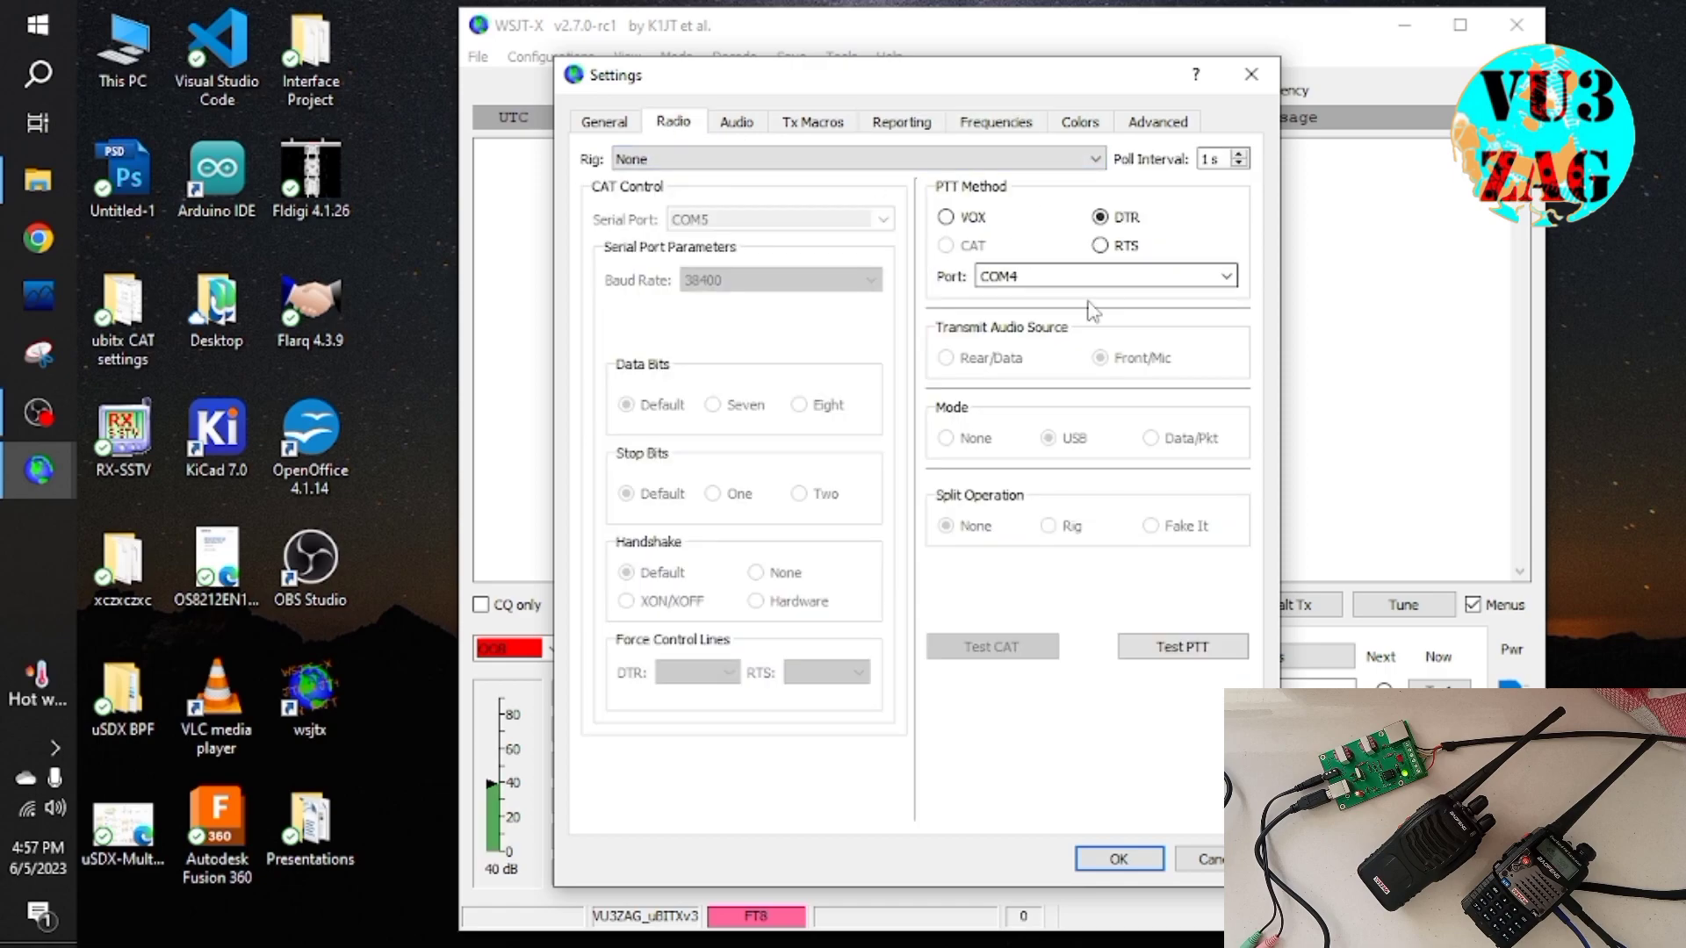
# Set the PTT port to COM6 and test PTT on the radio
pyautogui.click(1226, 278)
pyautogui.click(1142, 312)
pyautogui.click(1226, 277)
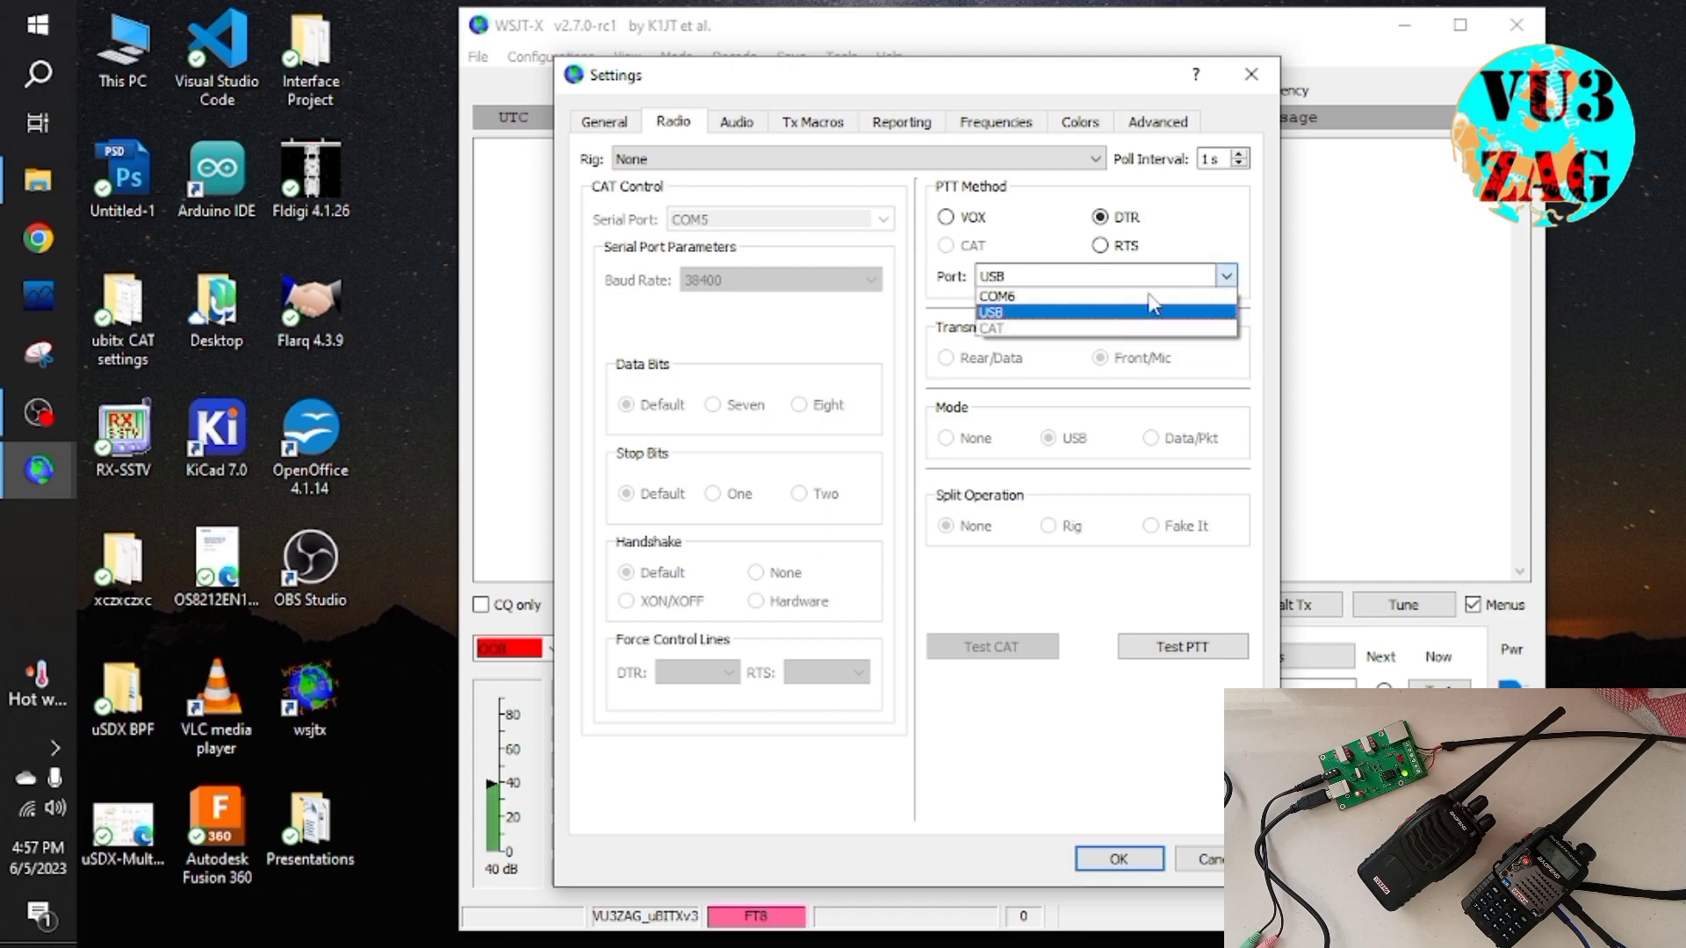
pyautogui.click(997, 296)
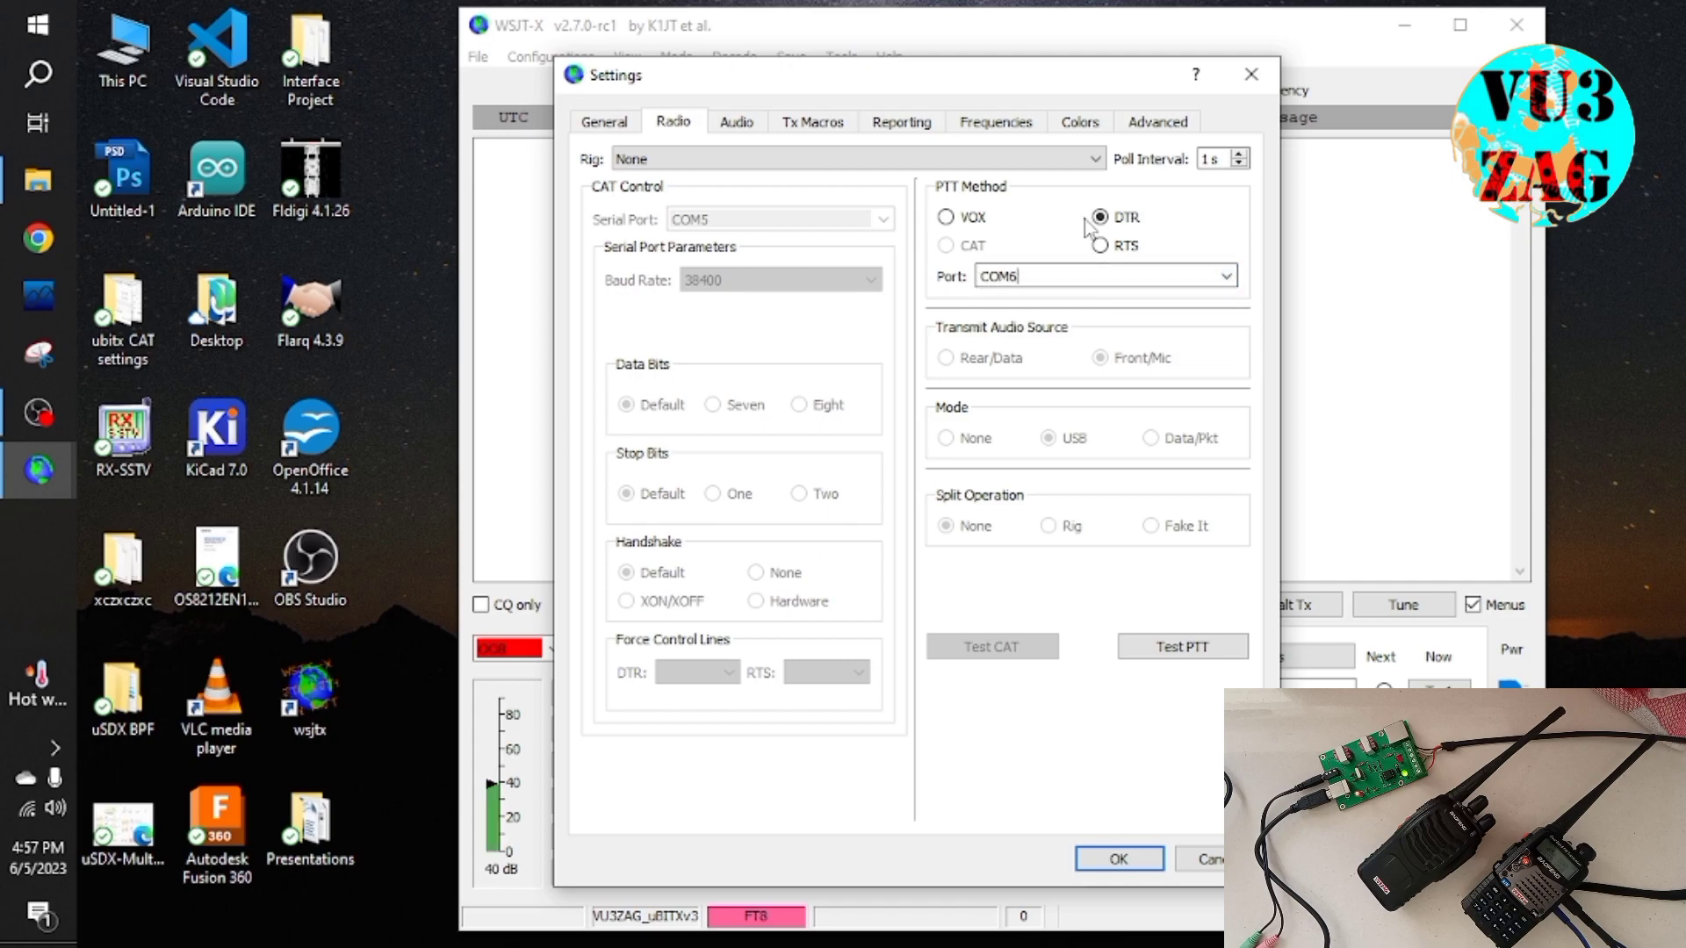
pyautogui.click(1170, 649)
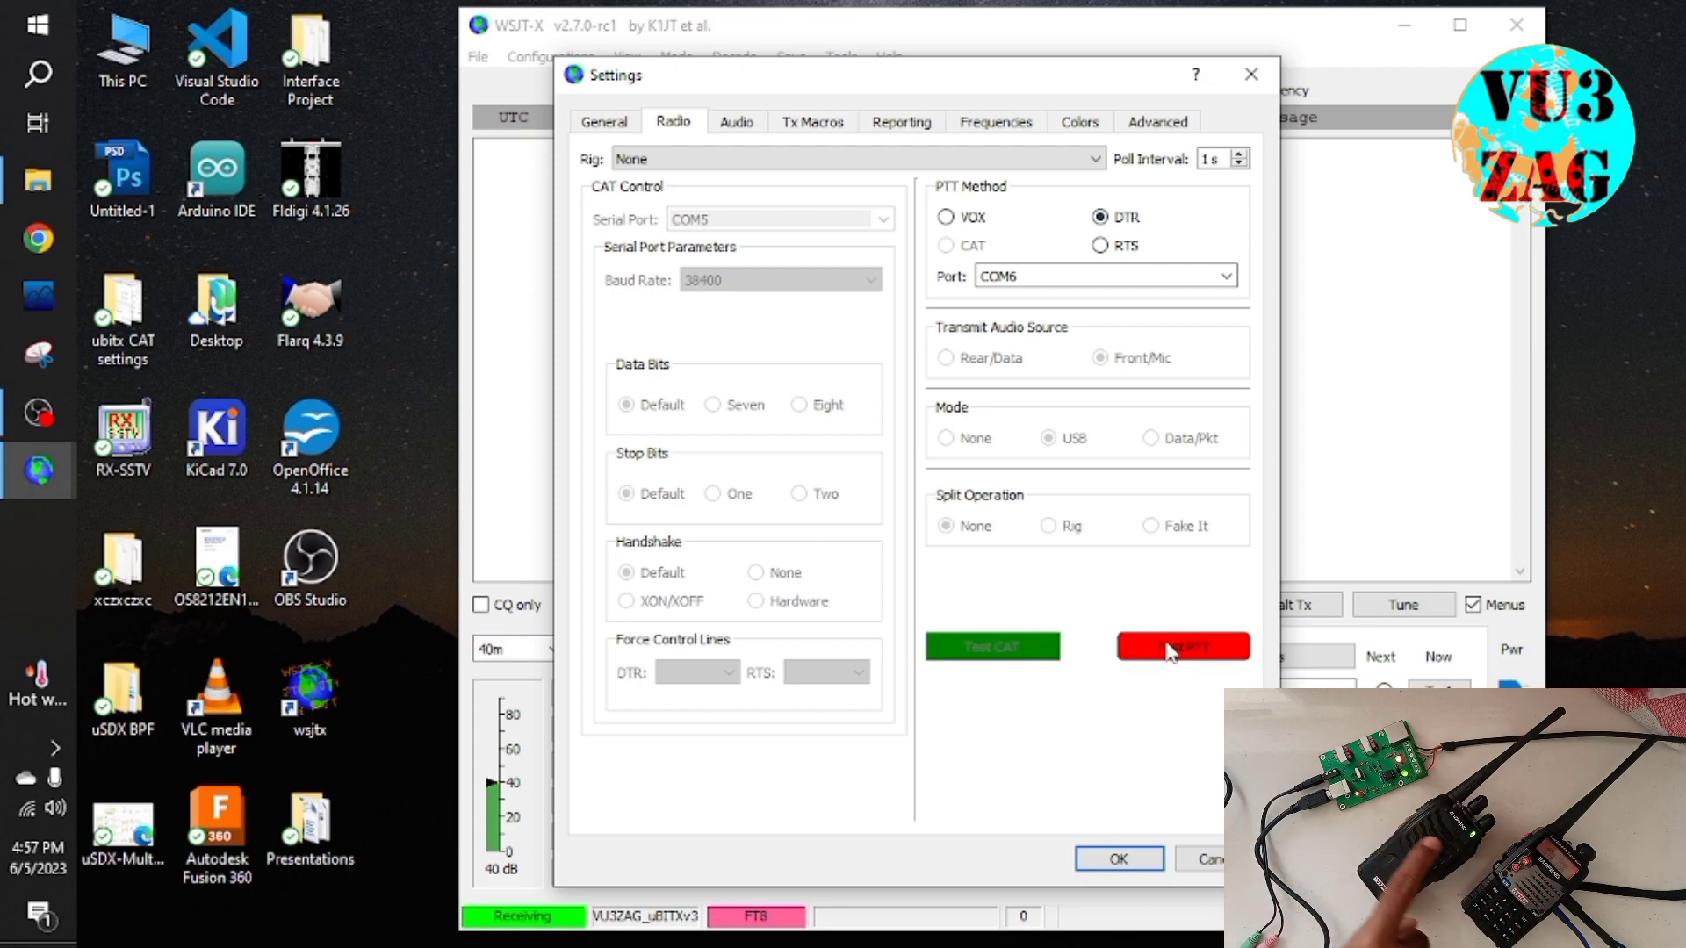
# End the DTR keying test, switch the PTT method to RTS, and test PTT on and off
pyautogui.click(1170, 650)
pyautogui.click(1102, 246)
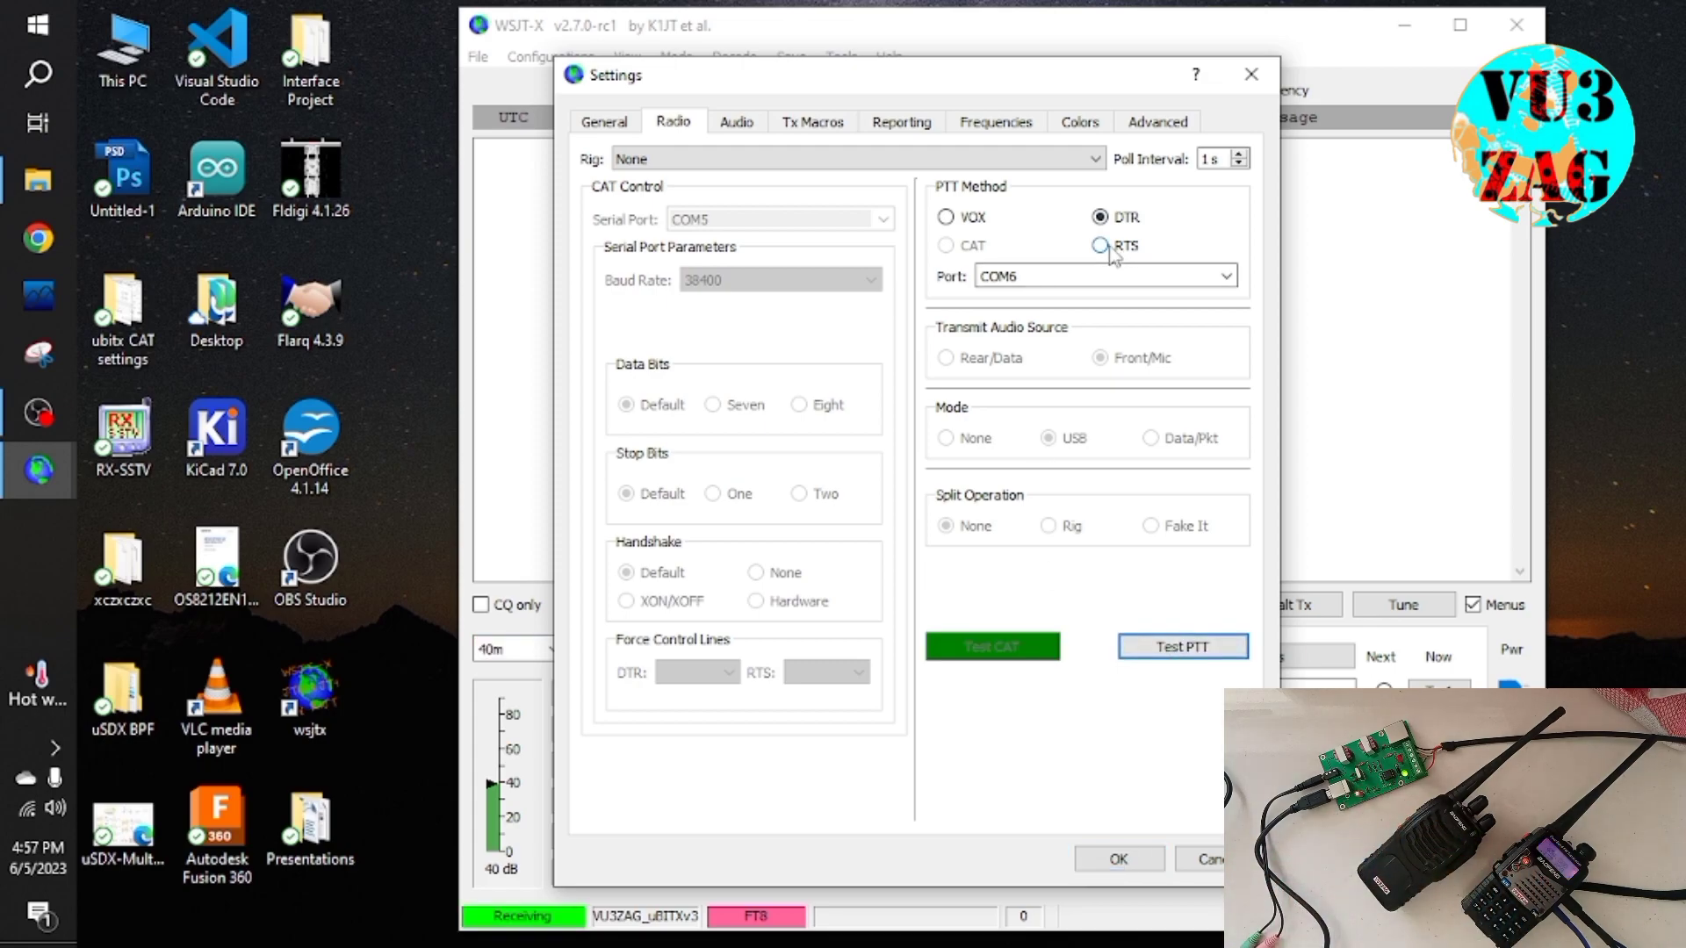
pyautogui.click(1159, 651)
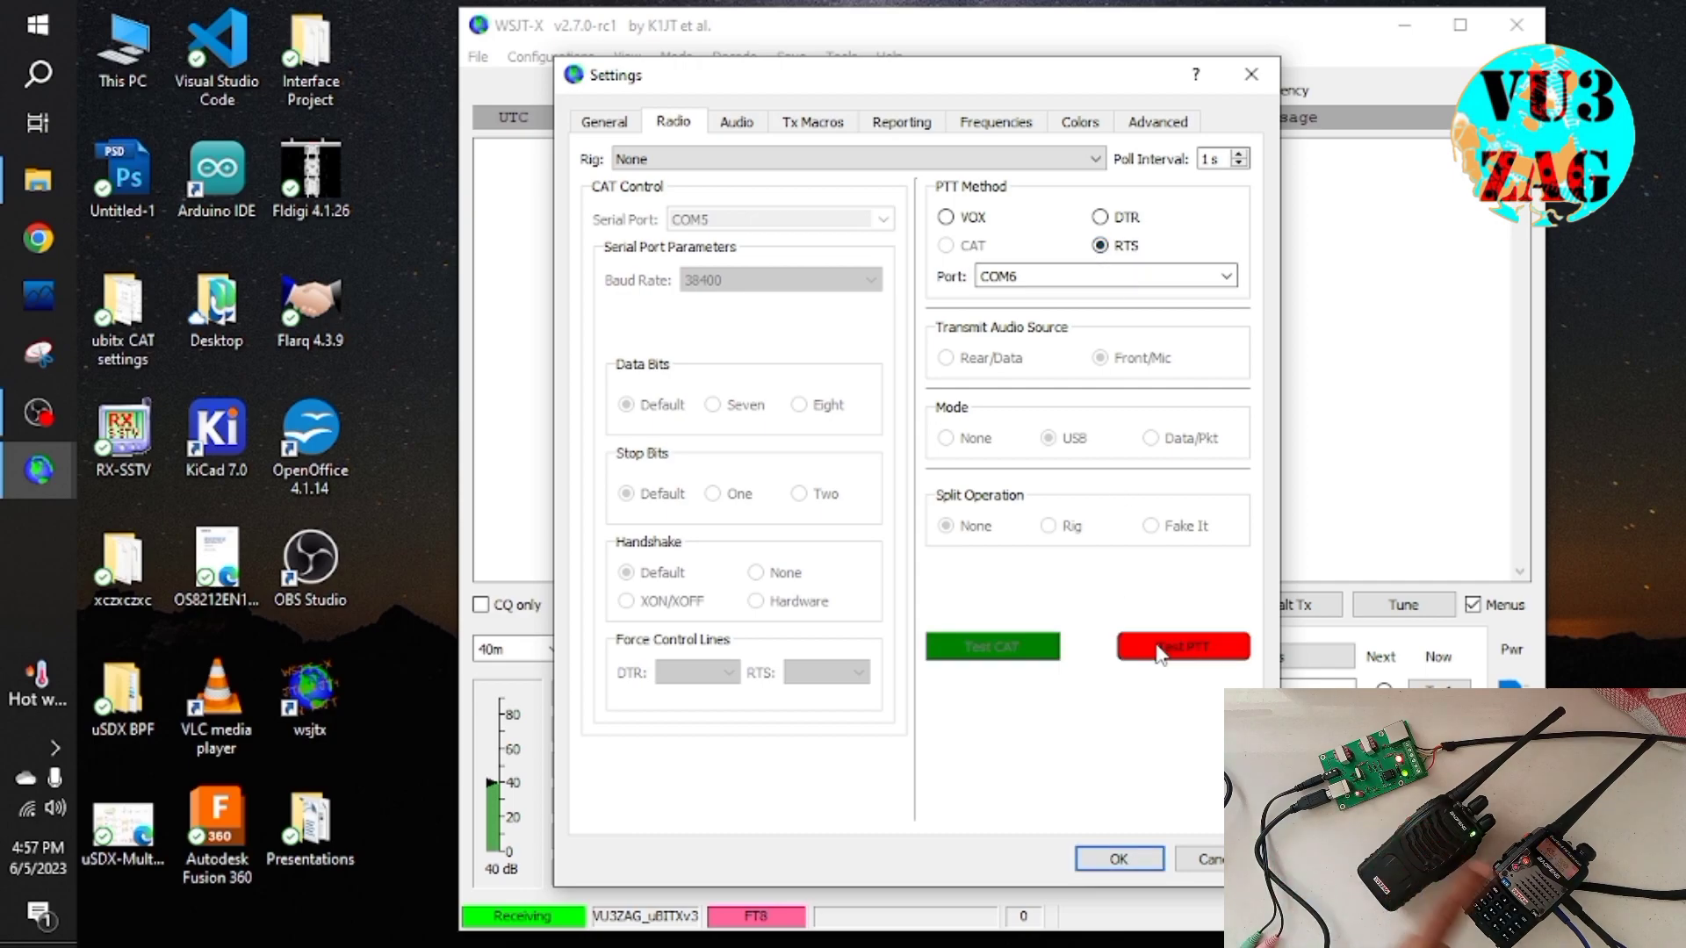
pyautogui.click(1158, 652)
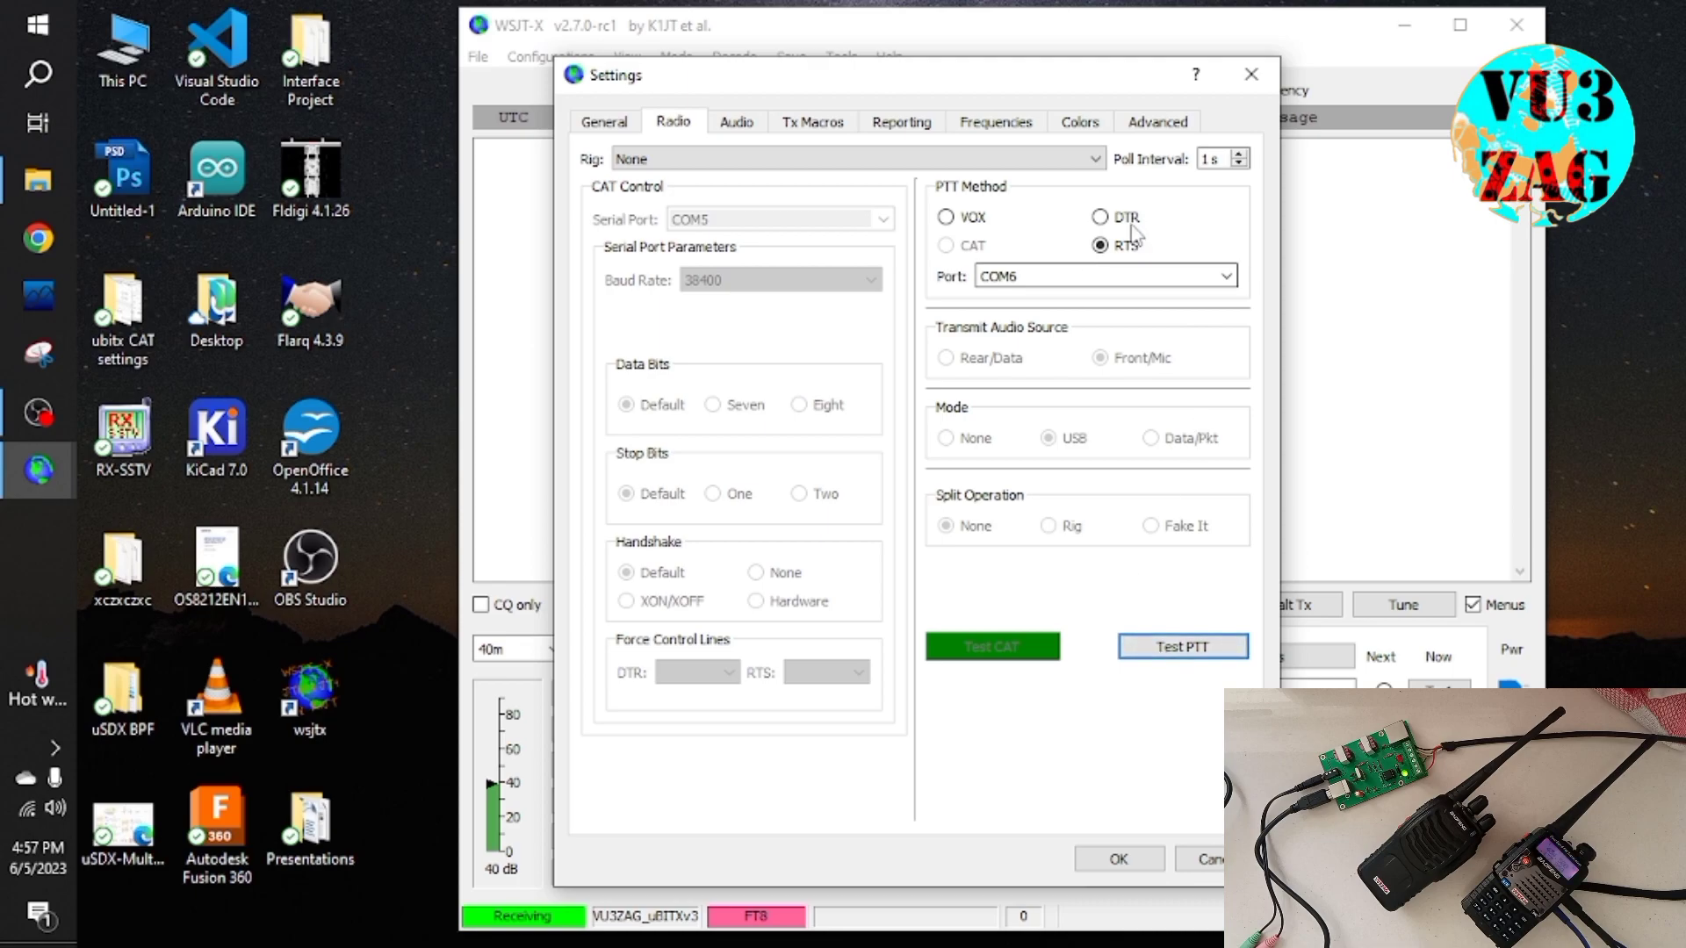
# Set the PTT method to DTR, test PTT on and off, and accept the radio settings
pyautogui.click(1101, 217)
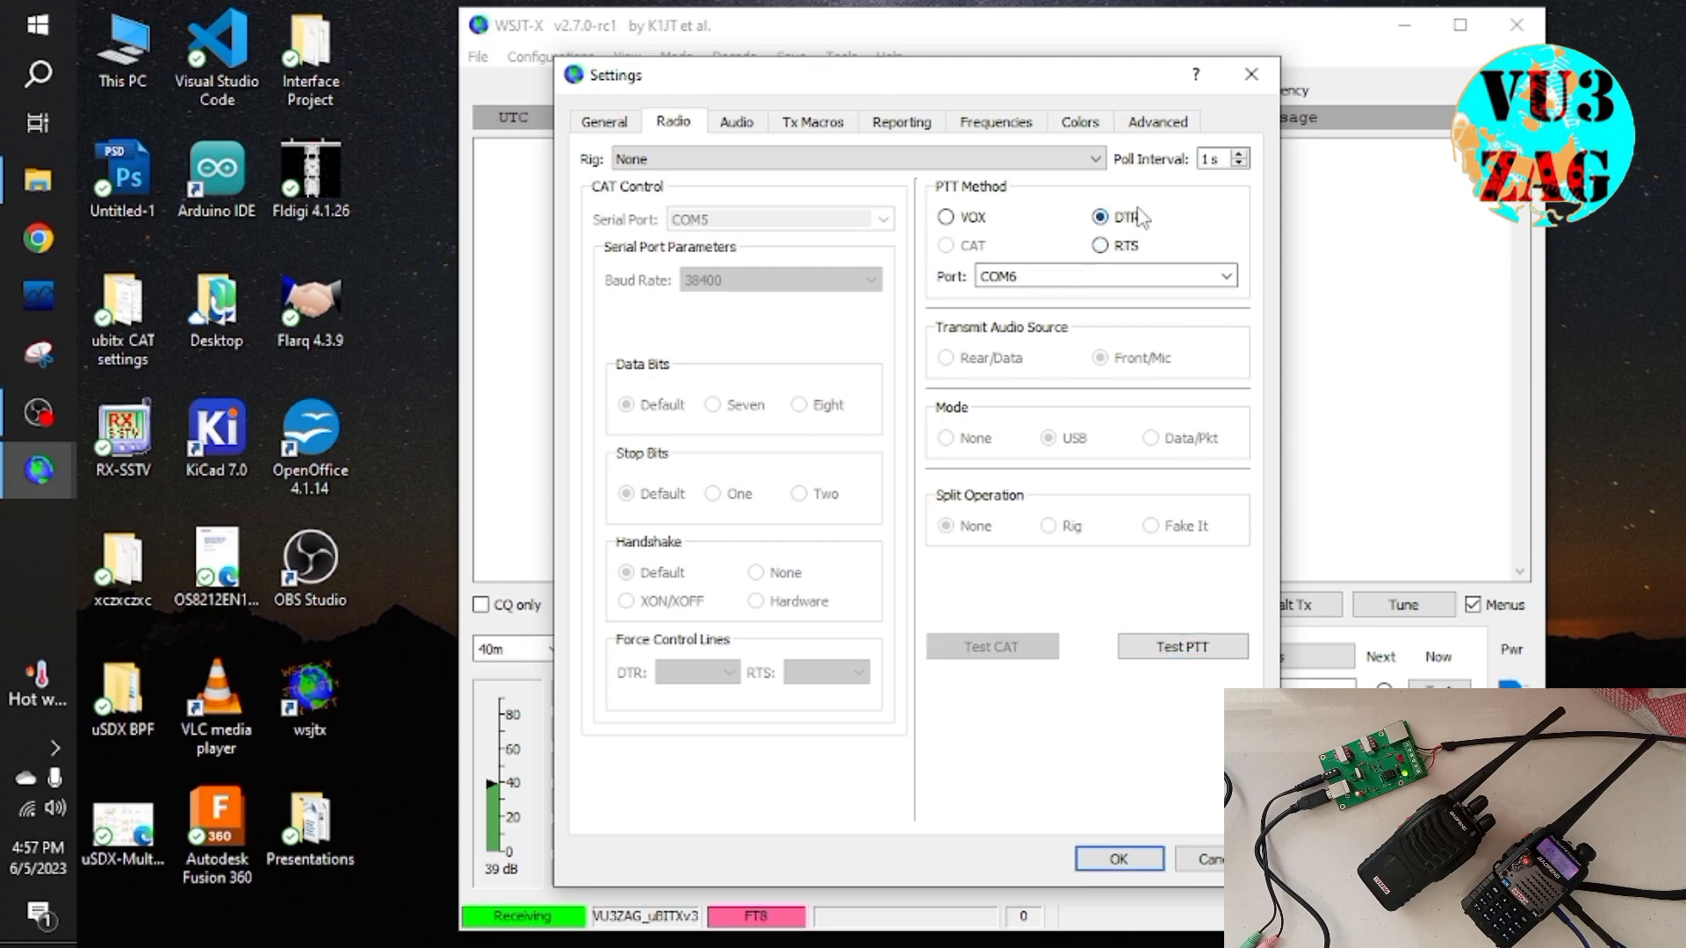
pyautogui.click(1157, 650)
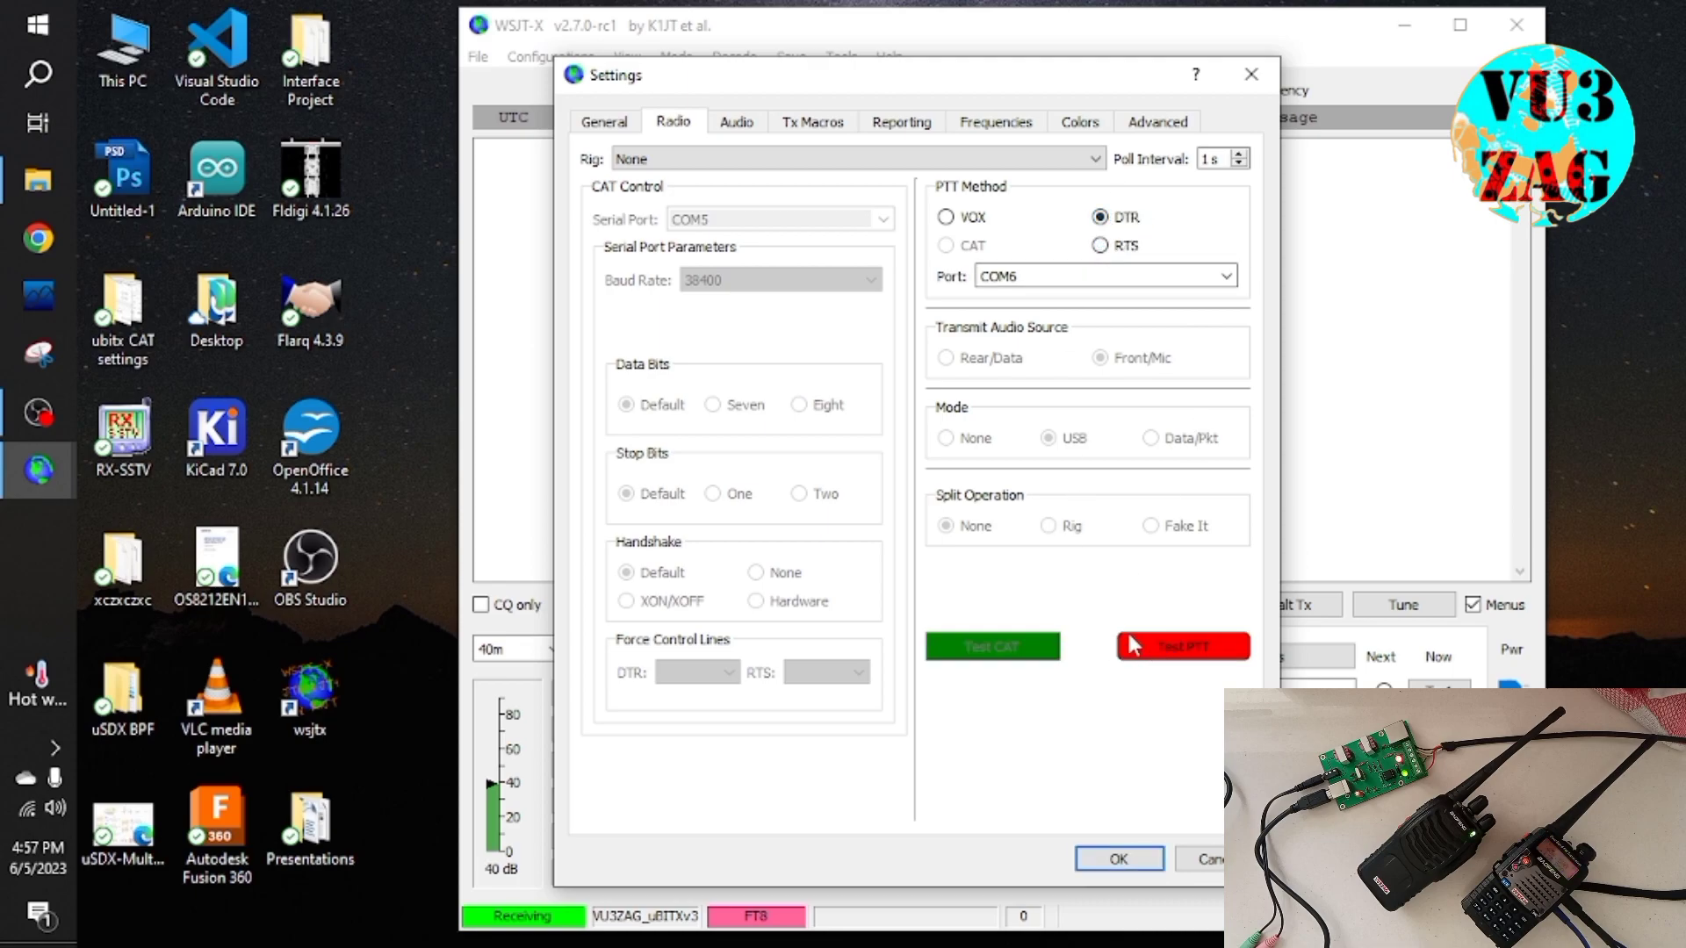
pyautogui.click(1184, 650)
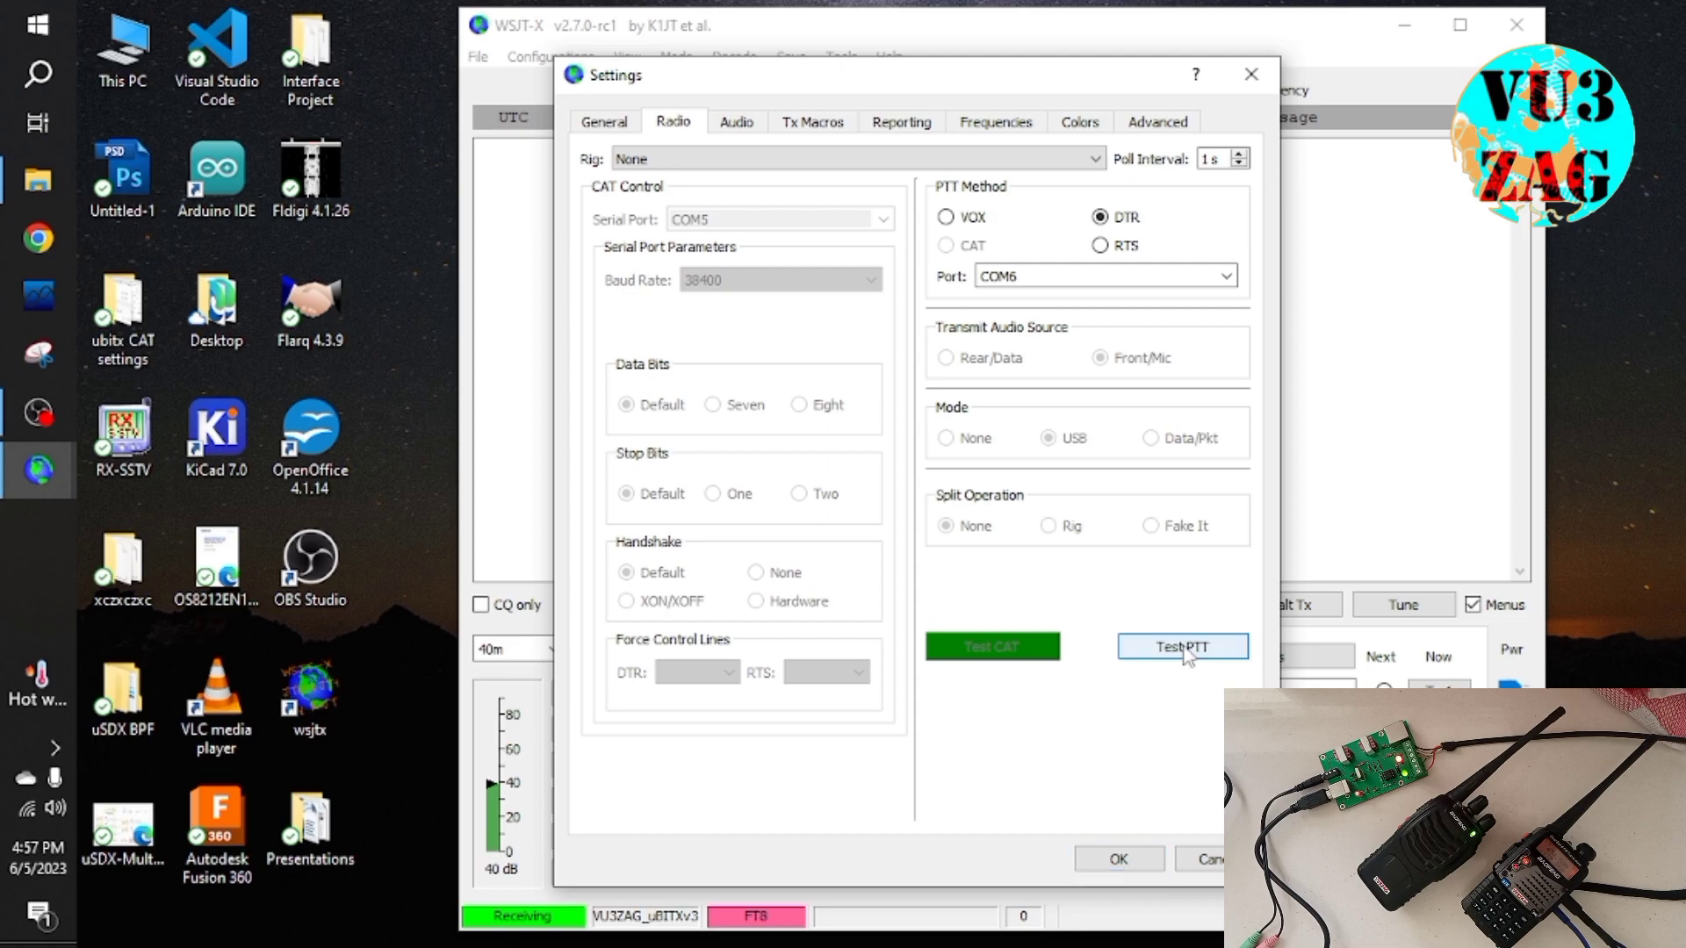
pyautogui.click(1119, 859)
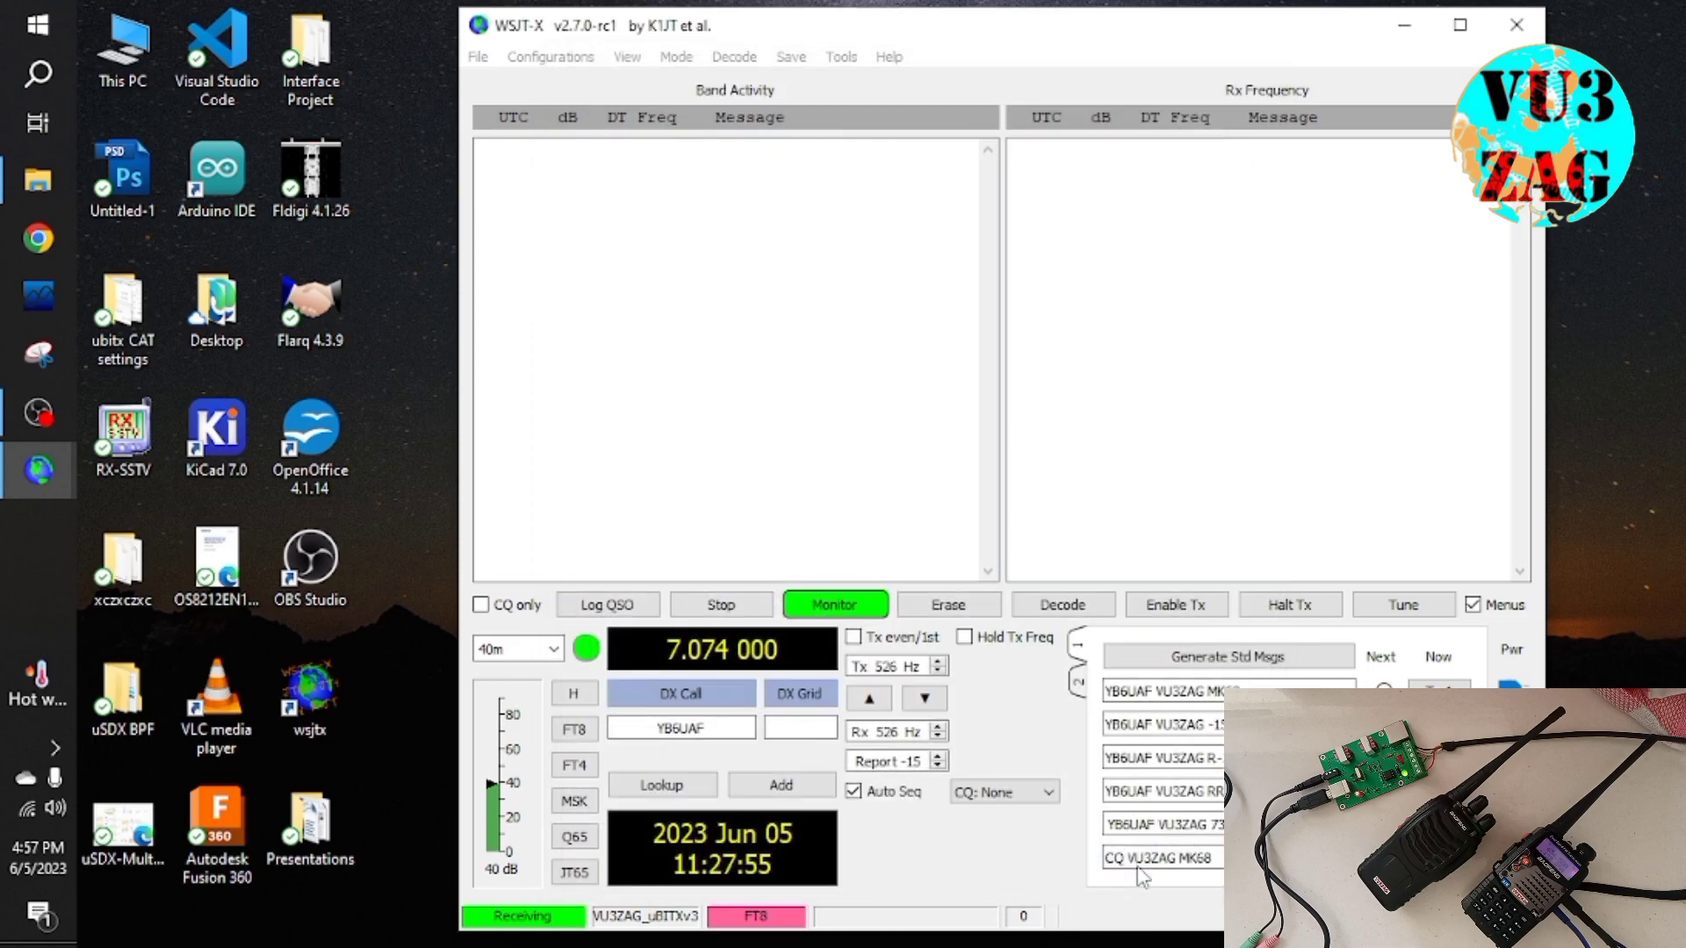
# Maximize the WSJT-X window, enable transmission to send the FT8 CQ message, and disable it after the test
pyautogui.doubleClick(764, 30)
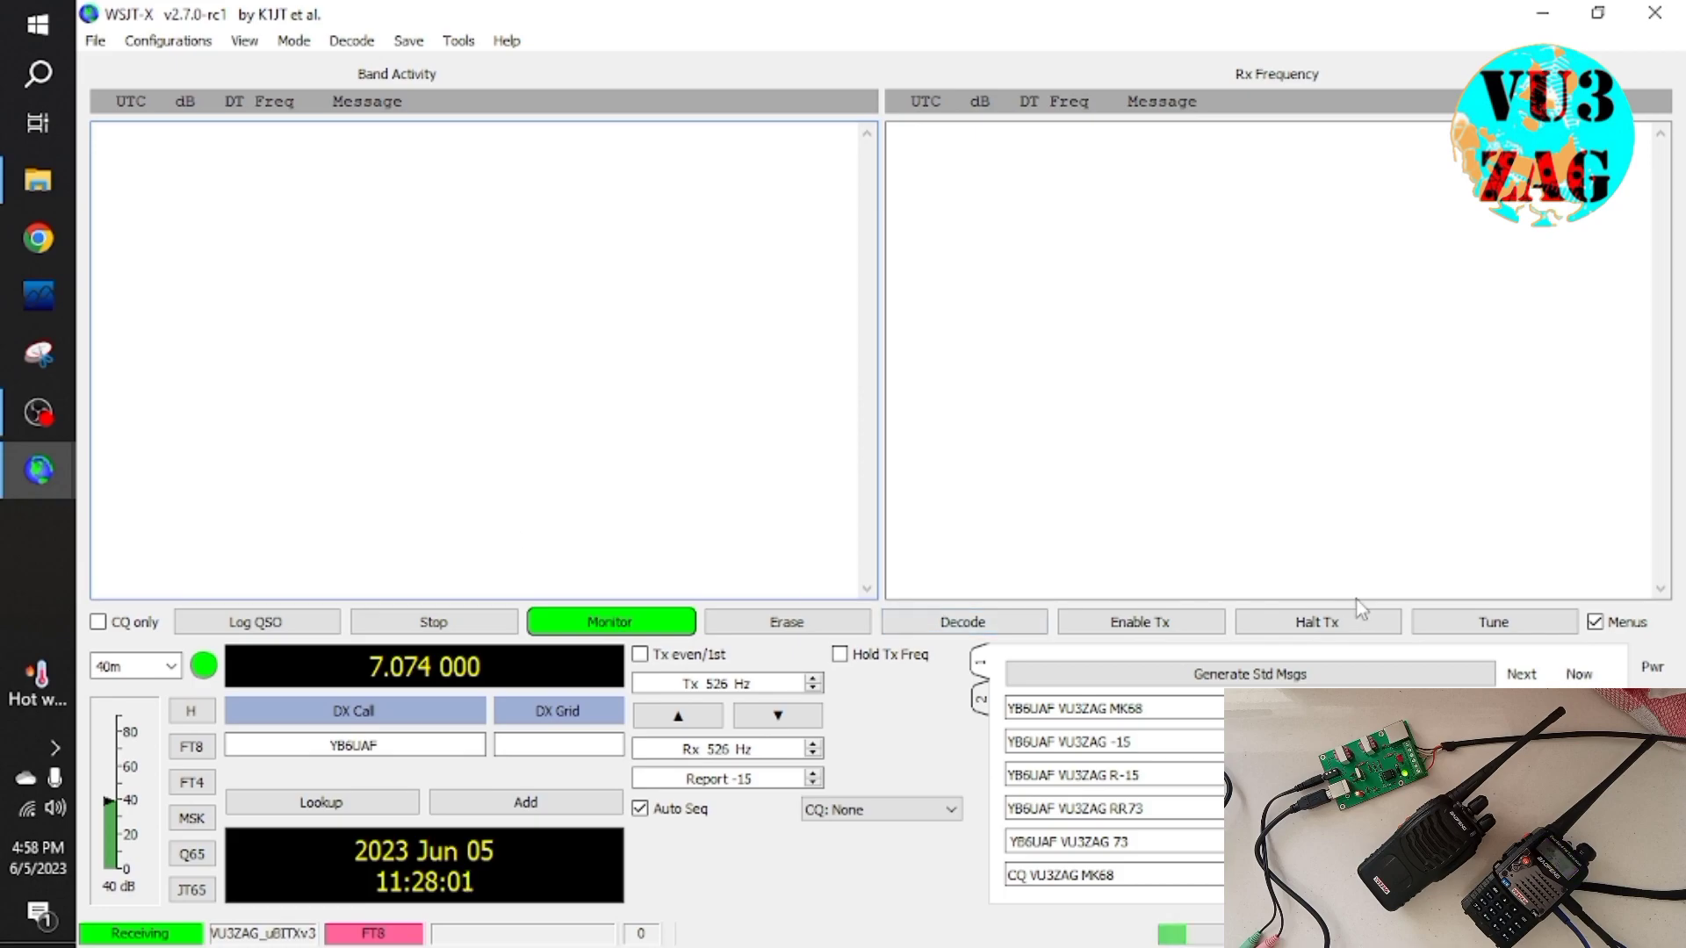
pyautogui.click(1184, 627)
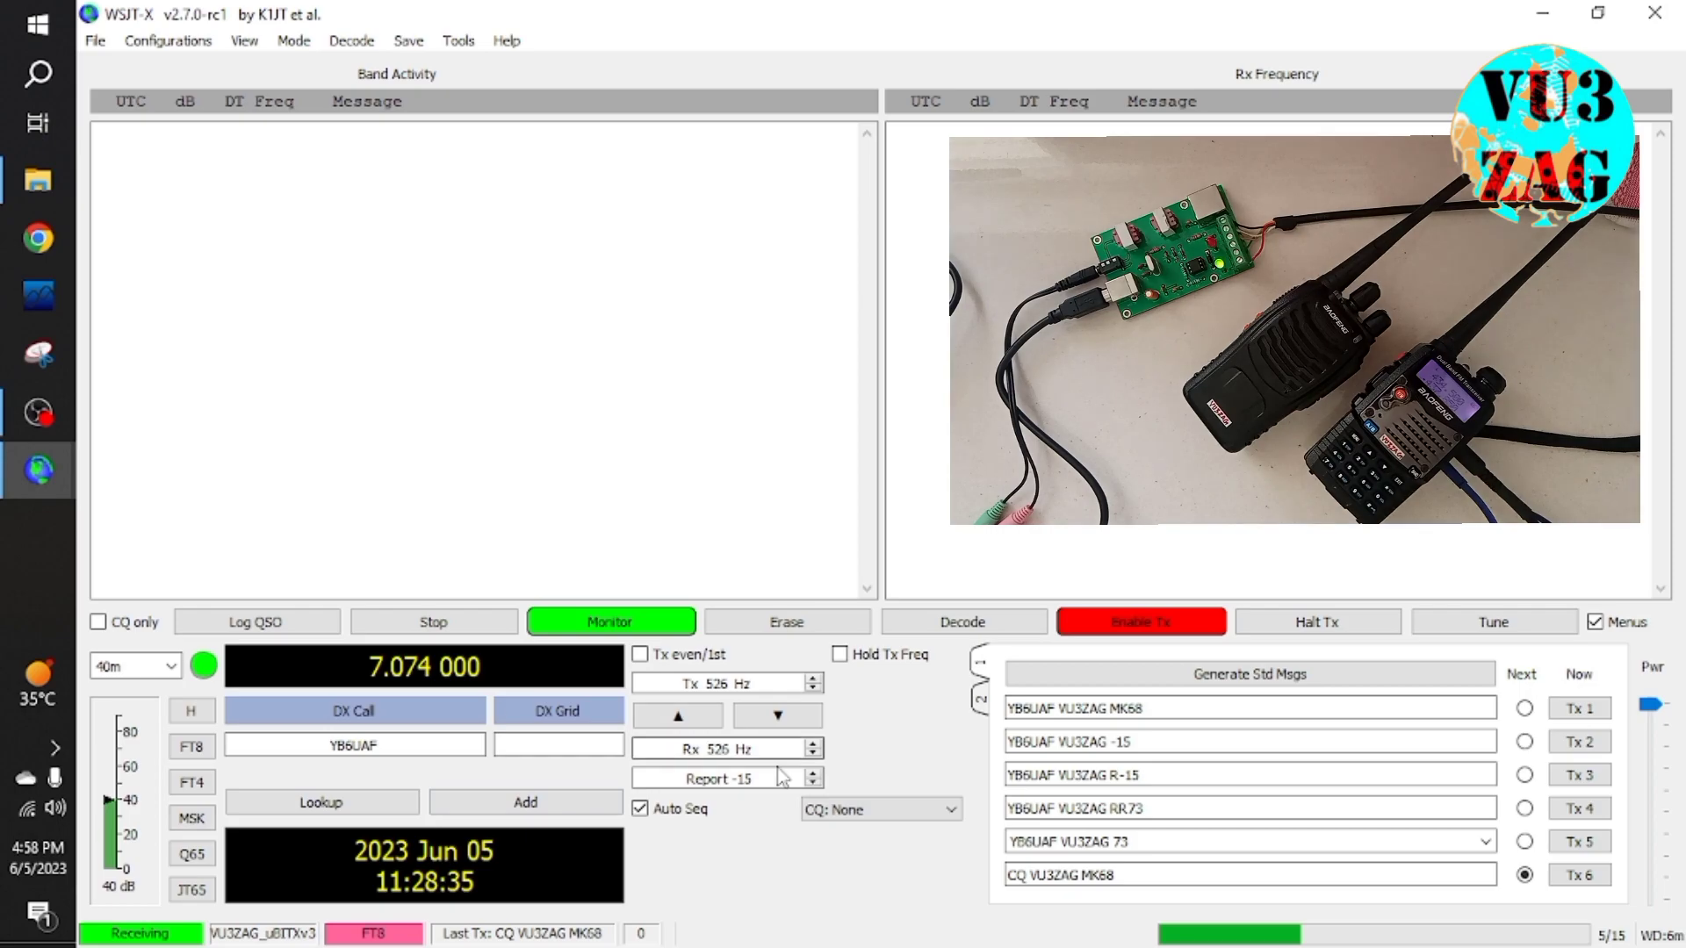
pyautogui.click(1207, 625)
# Test-key the radio by switching the Tune transmission on and off repeatedly
pyautogui.click(1509, 628)
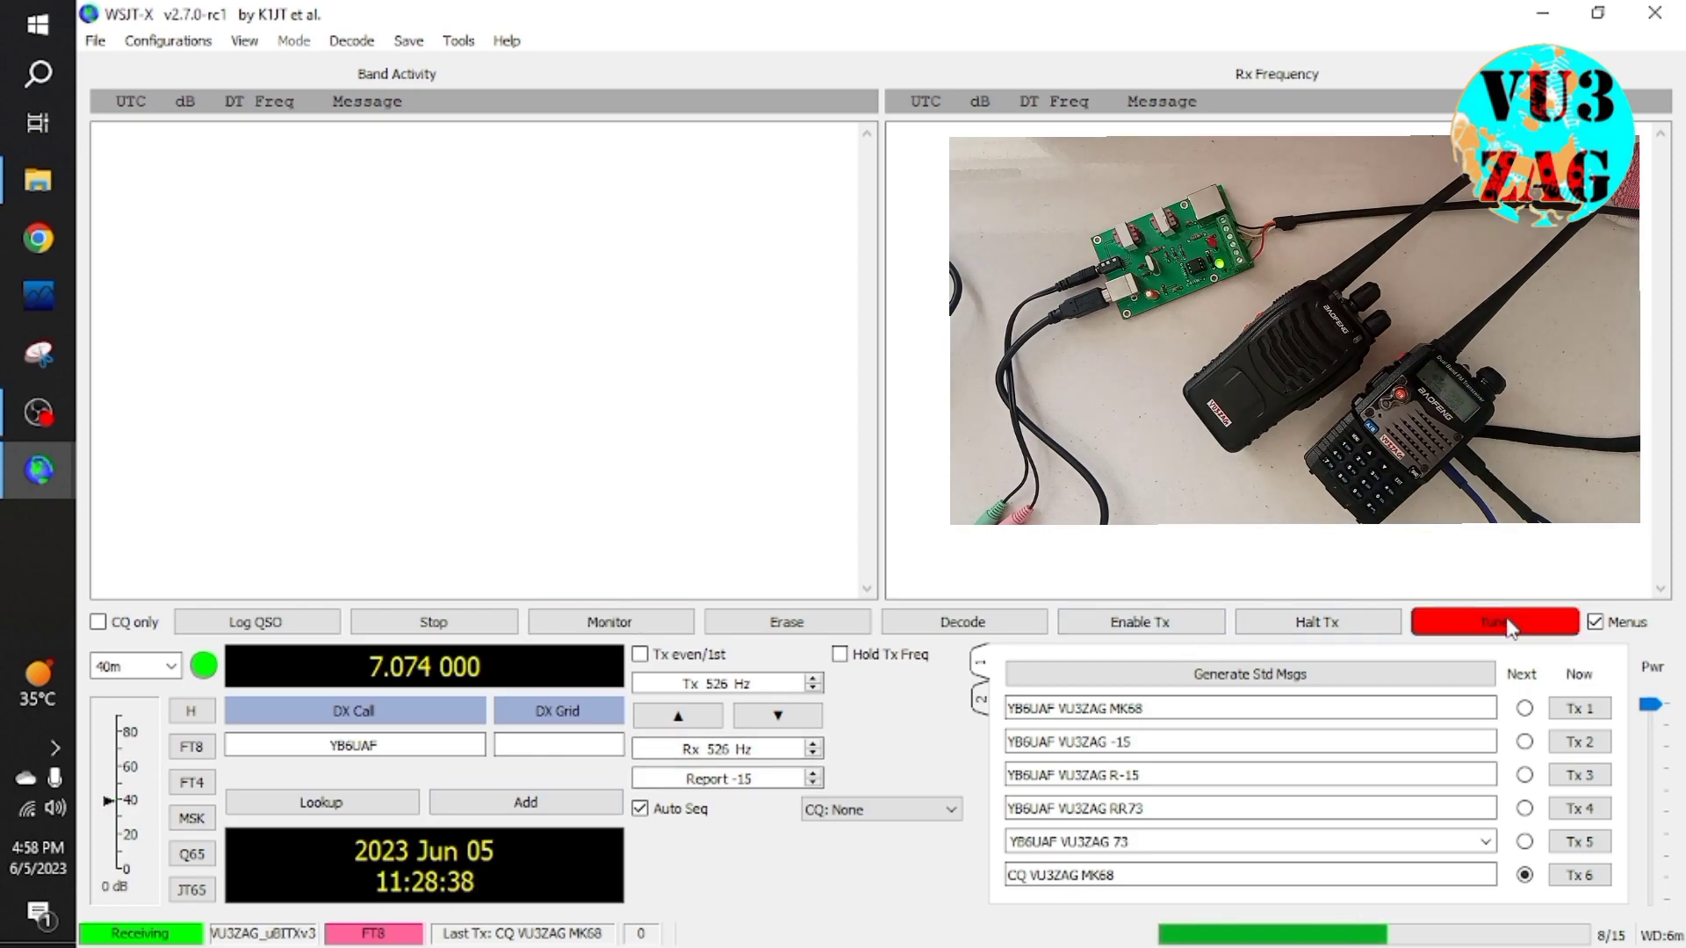
pyautogui.click(1508, 628)
pyautogui.click(1508, 628)
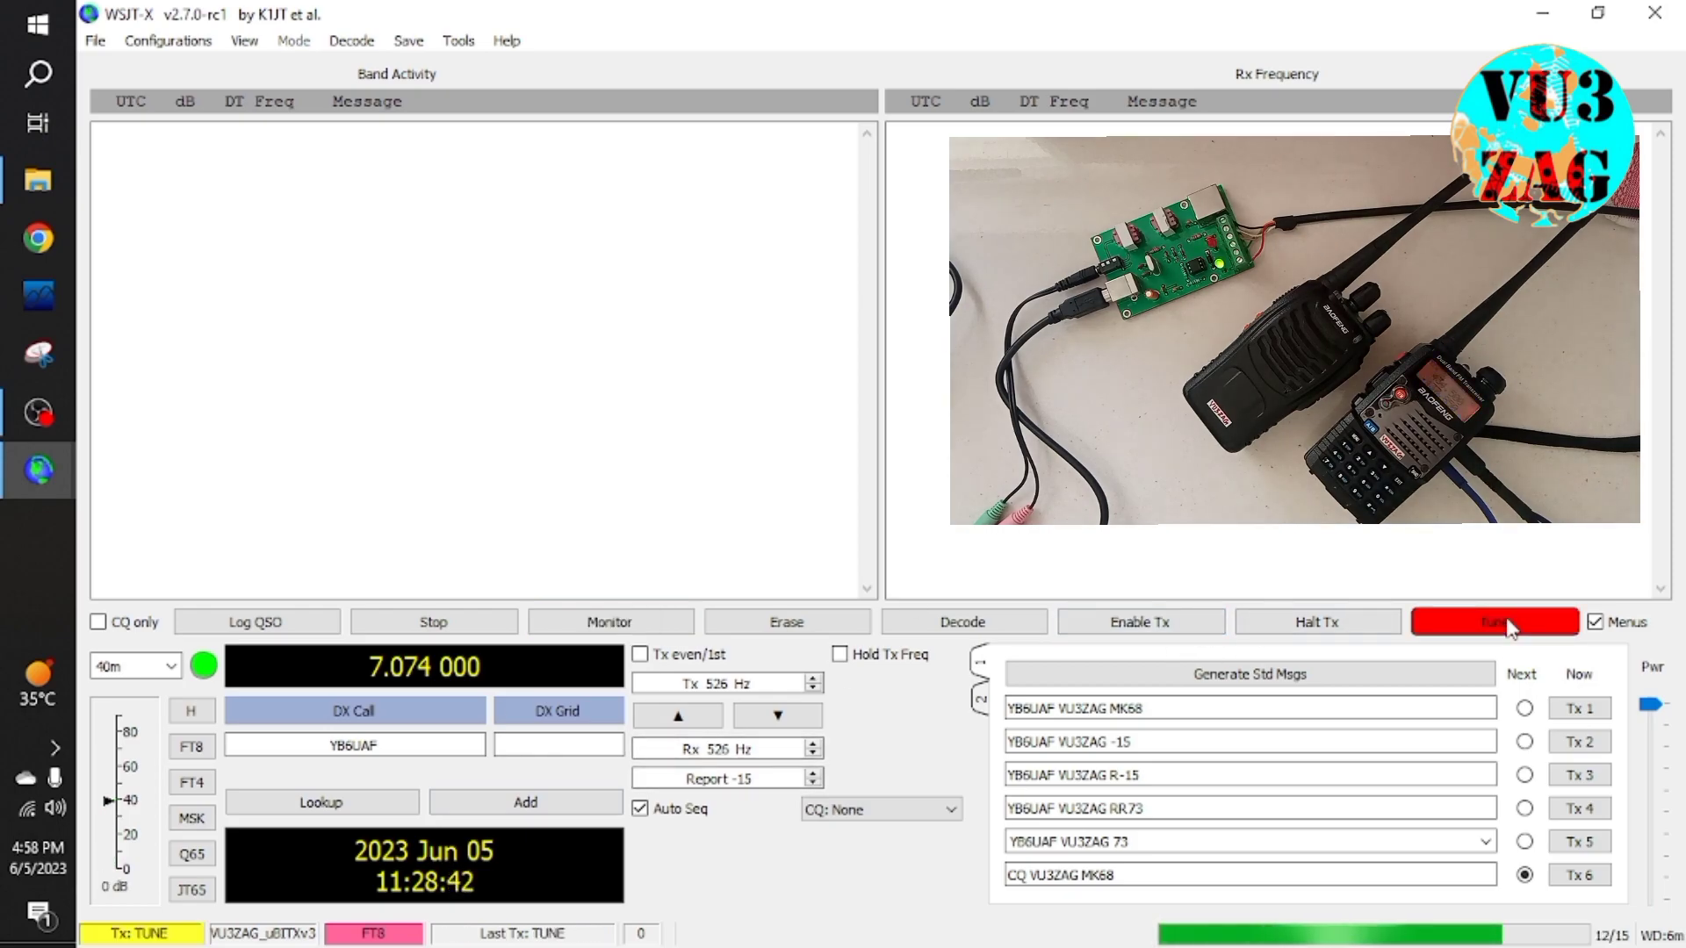
pyautogui.click(1508, 629)
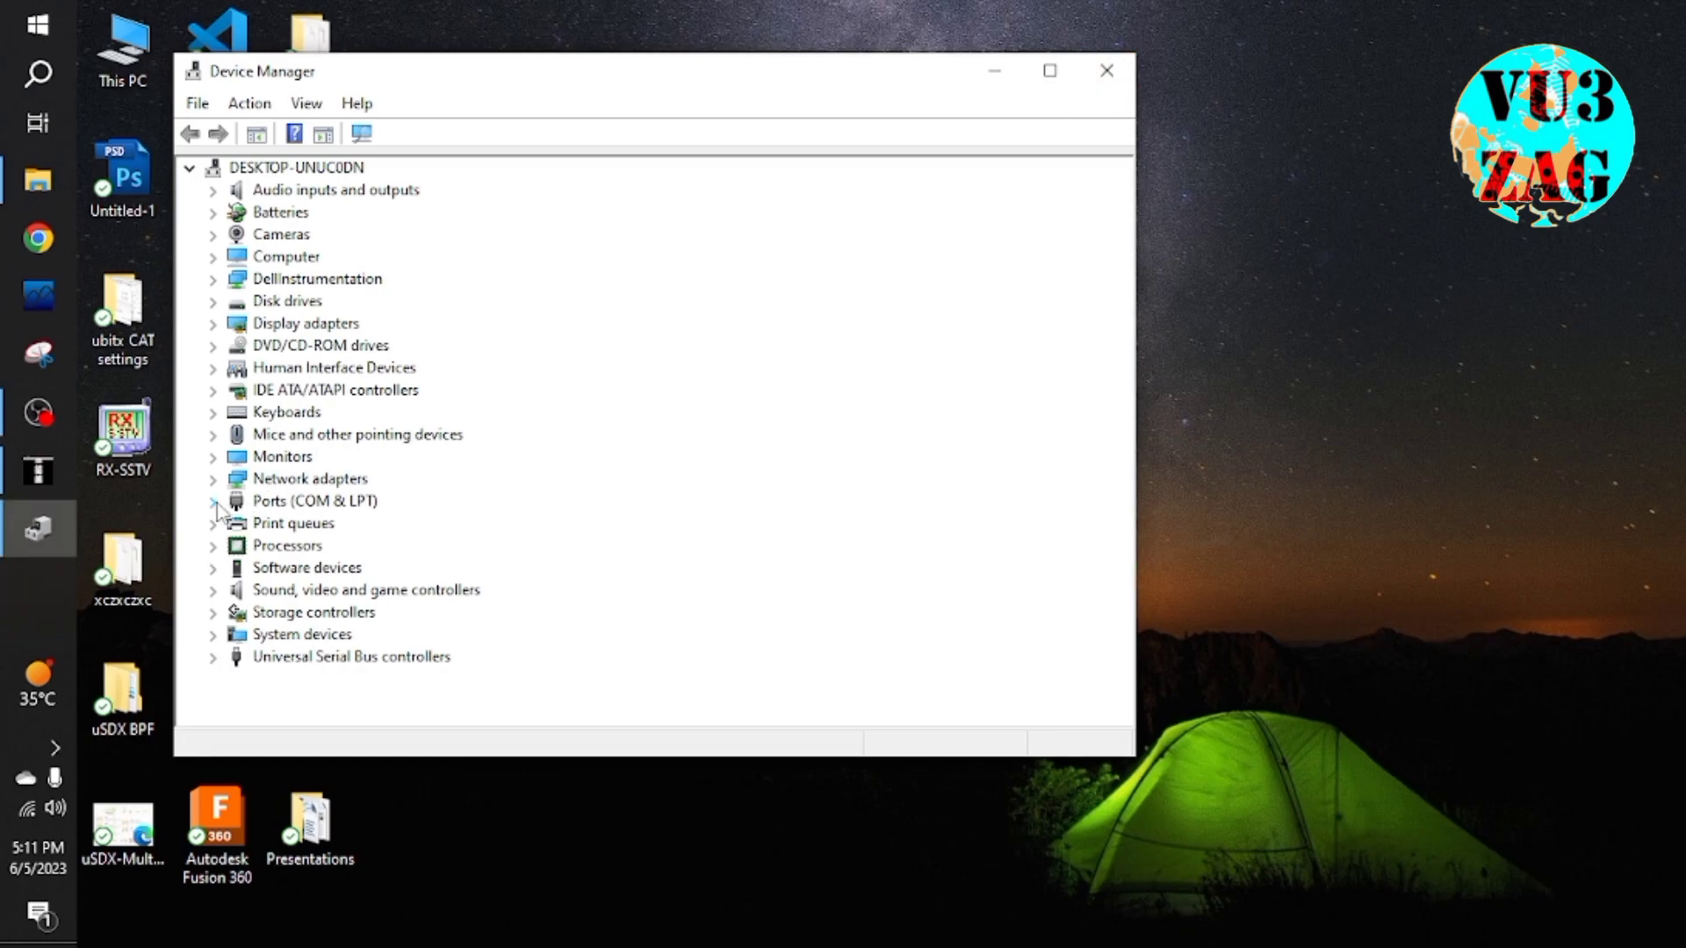
# Check the serial port assignment in Device Manager and open the Hamlib rig control configuration in Fldigi
pyautogui.click(213, 501)
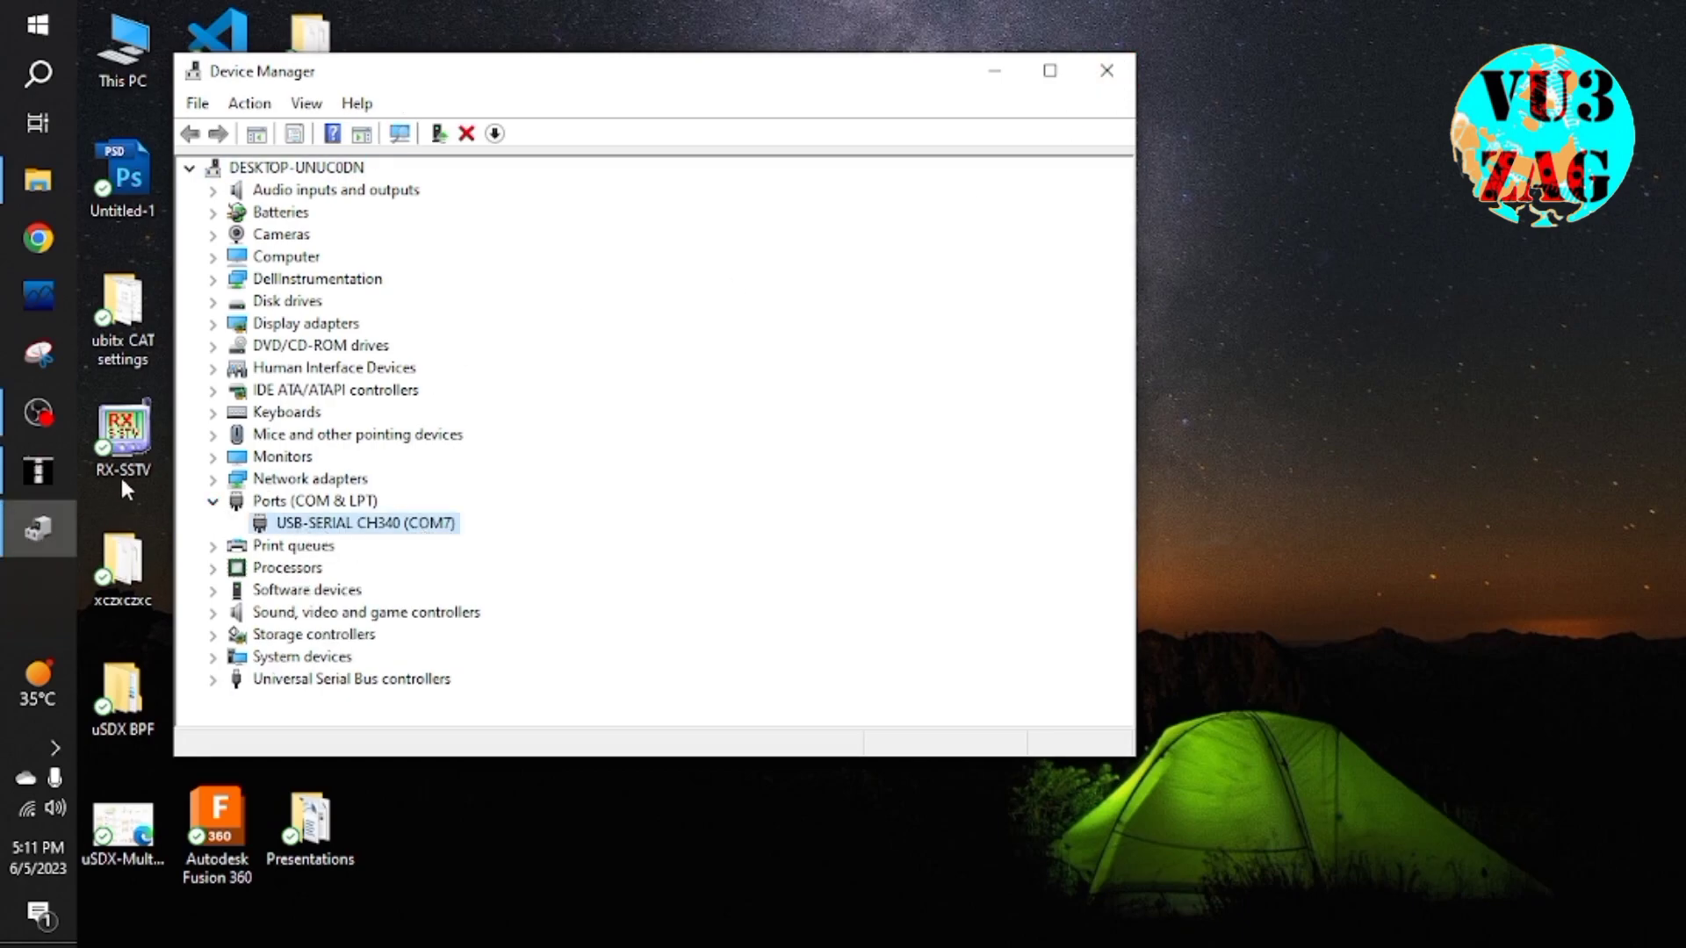
pyautogui.click(41, 471)
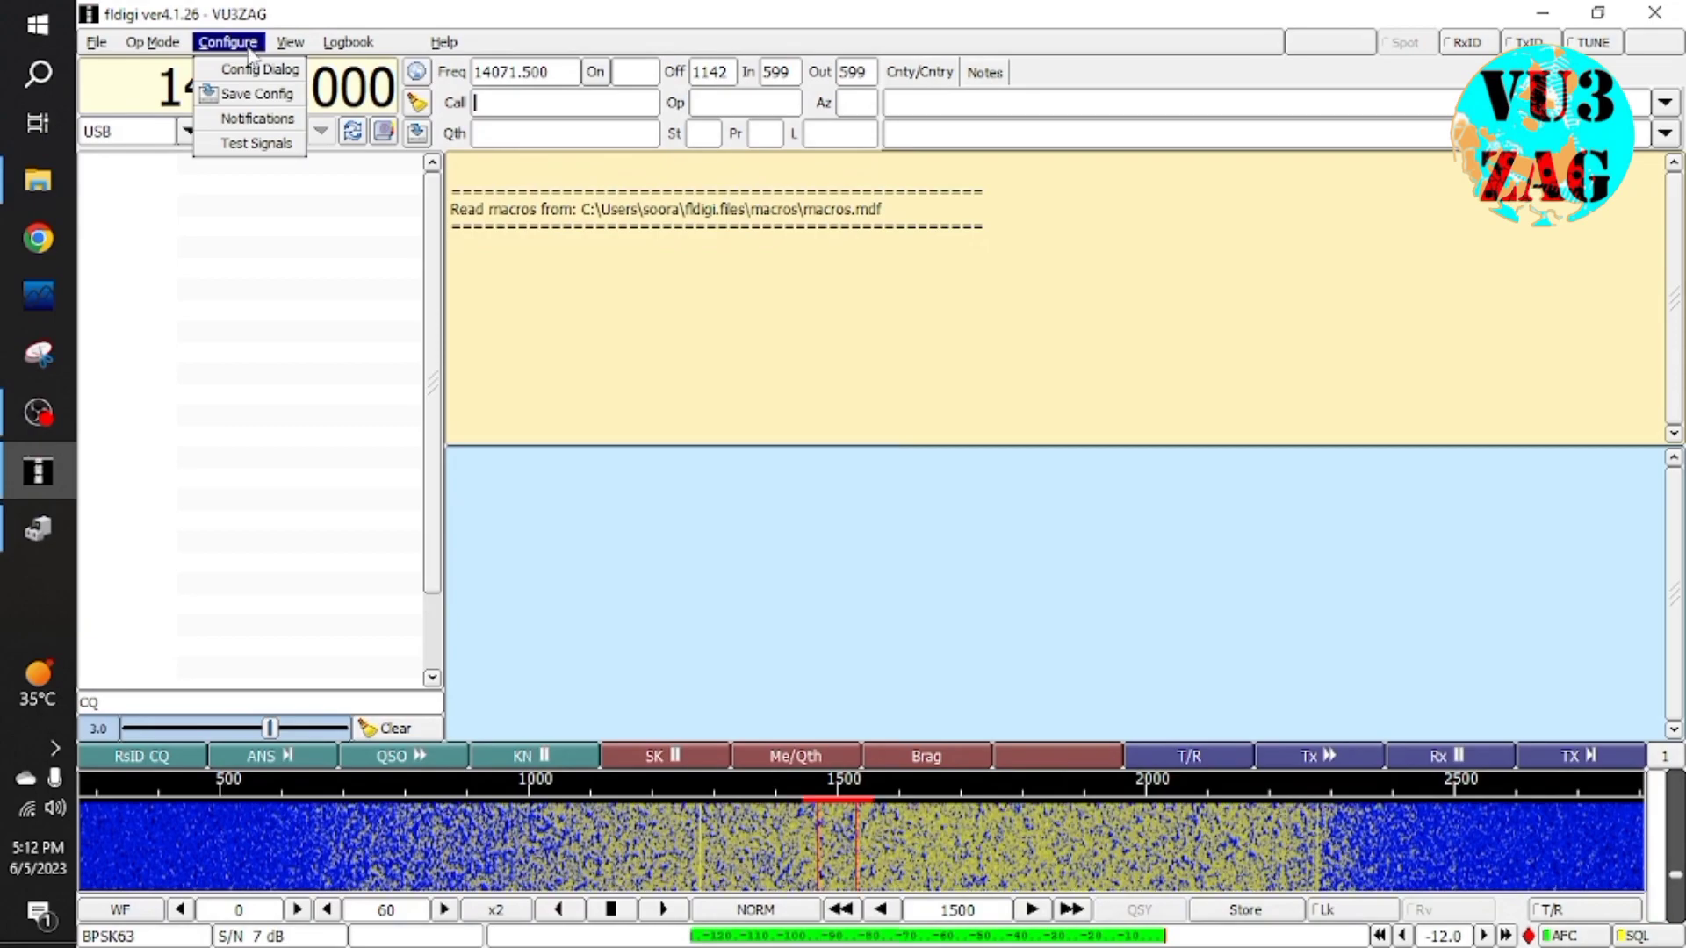
pyautogui.click(251, 71)
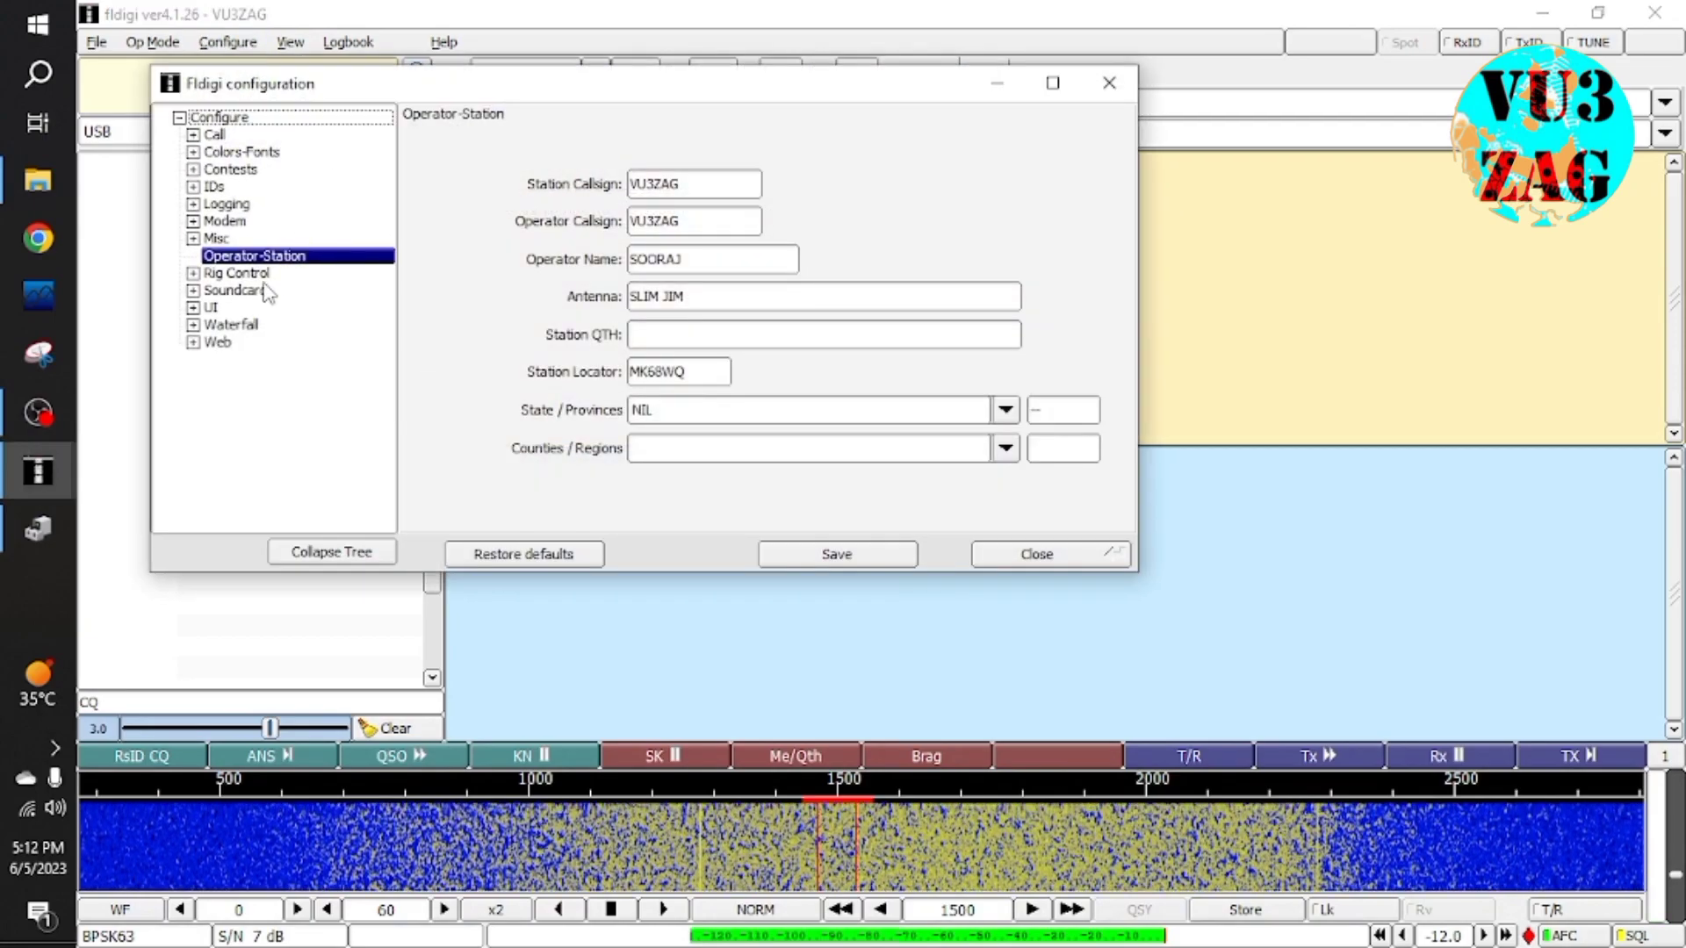
pyautogui.click(194, 274)
pyautogui.click(238, 342)
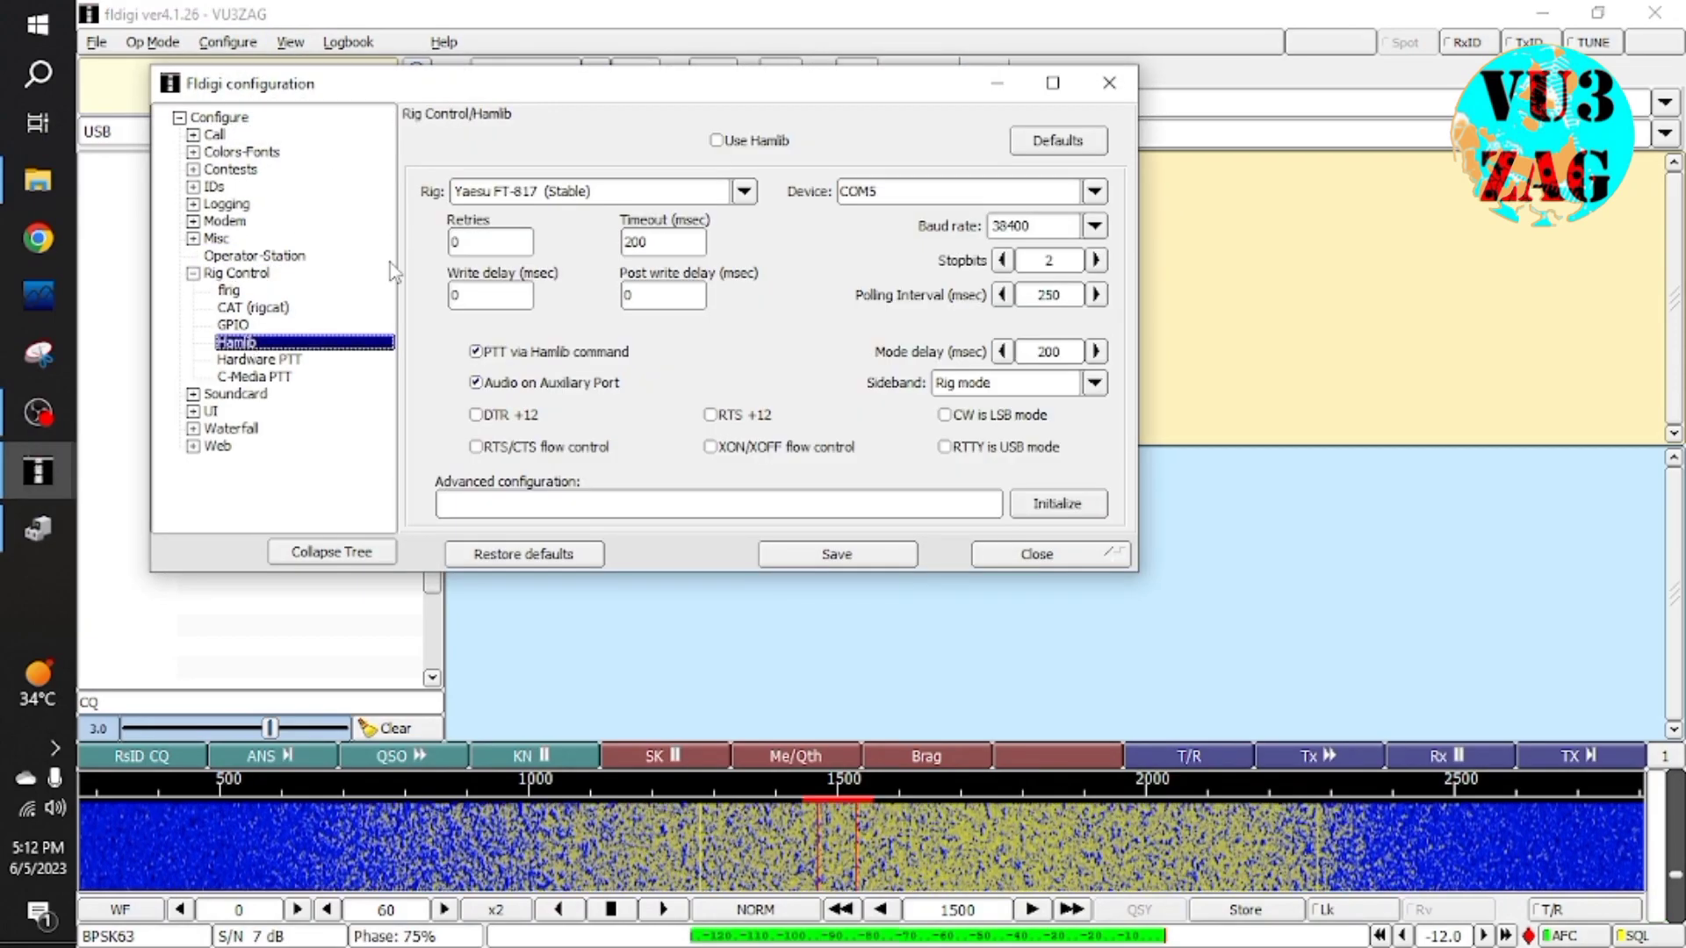
# Enable Hamlib with device COM7, initialize the rig connection, and save and close the configuration
pyautogui.click(717, 141)
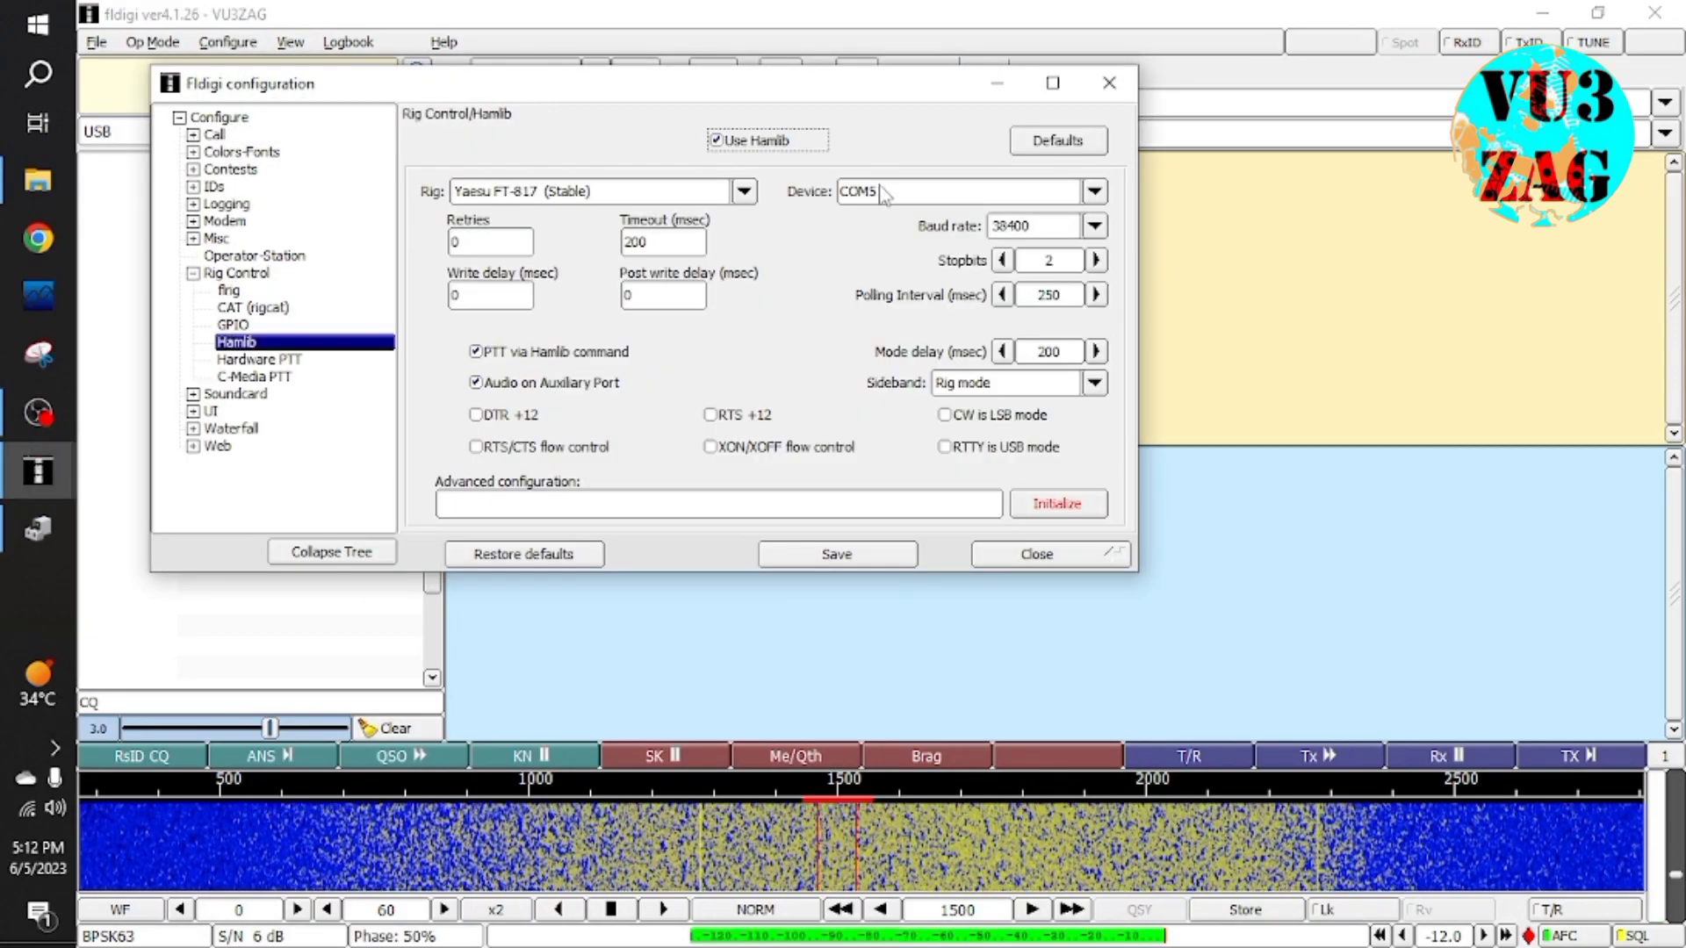
pyautogui.click(1094, 191)
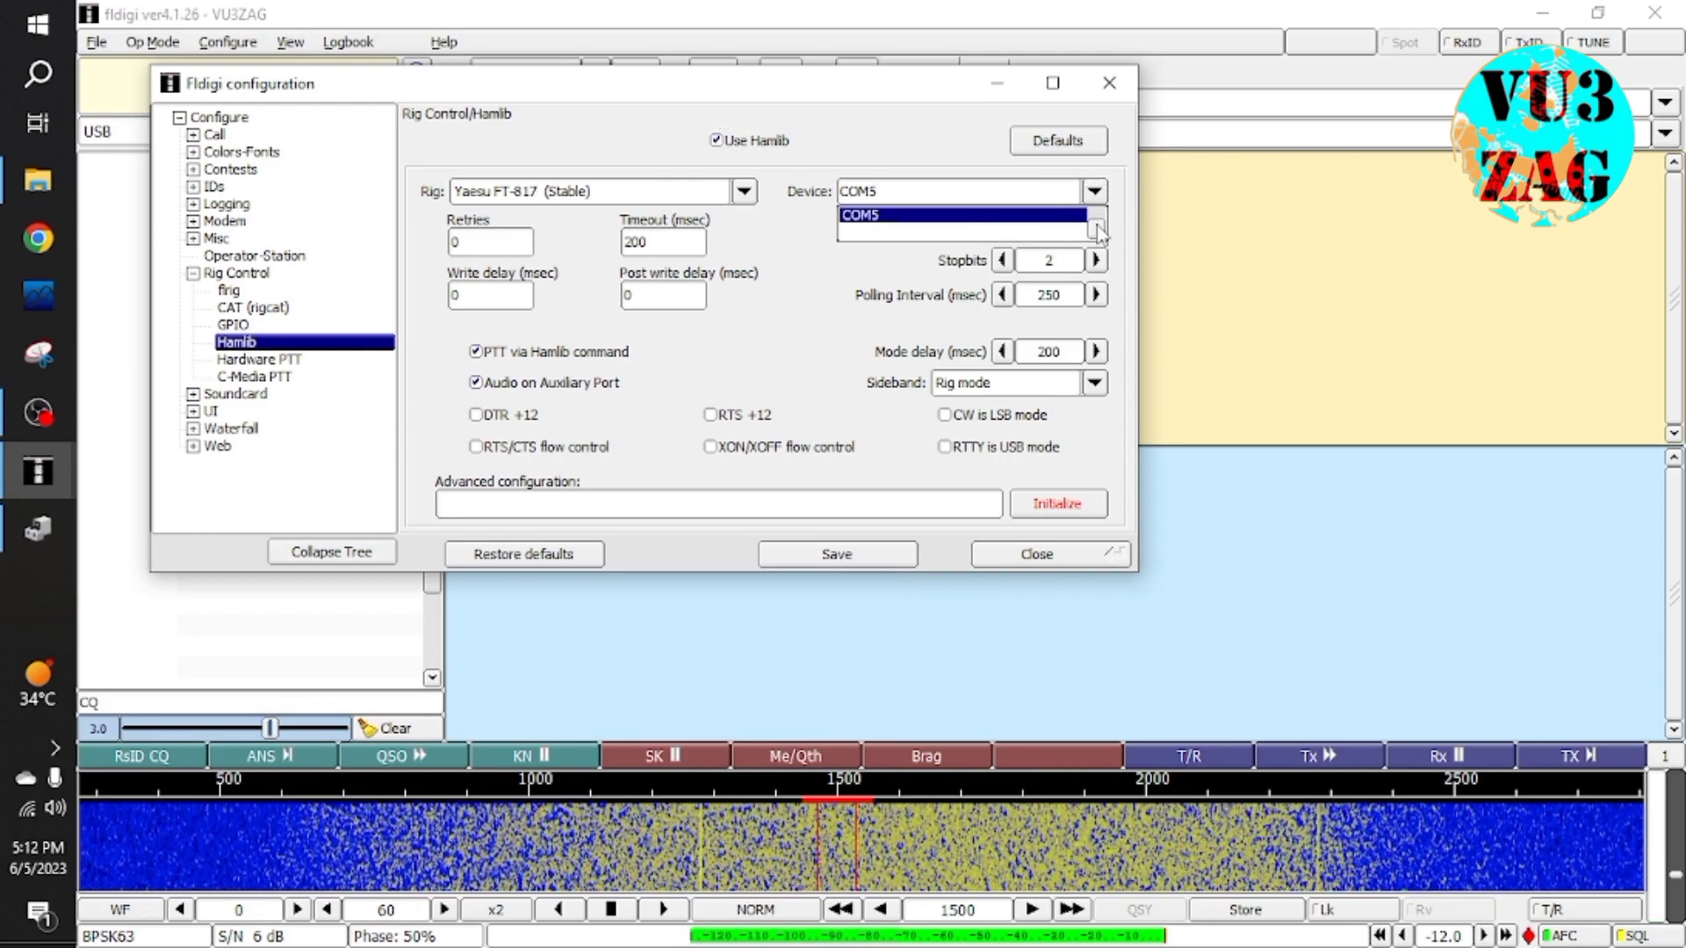
pyautogui.scroll(1, 1098, 226)
pyautogui.click(983, 216)
pyautogui.click(1095, 505)
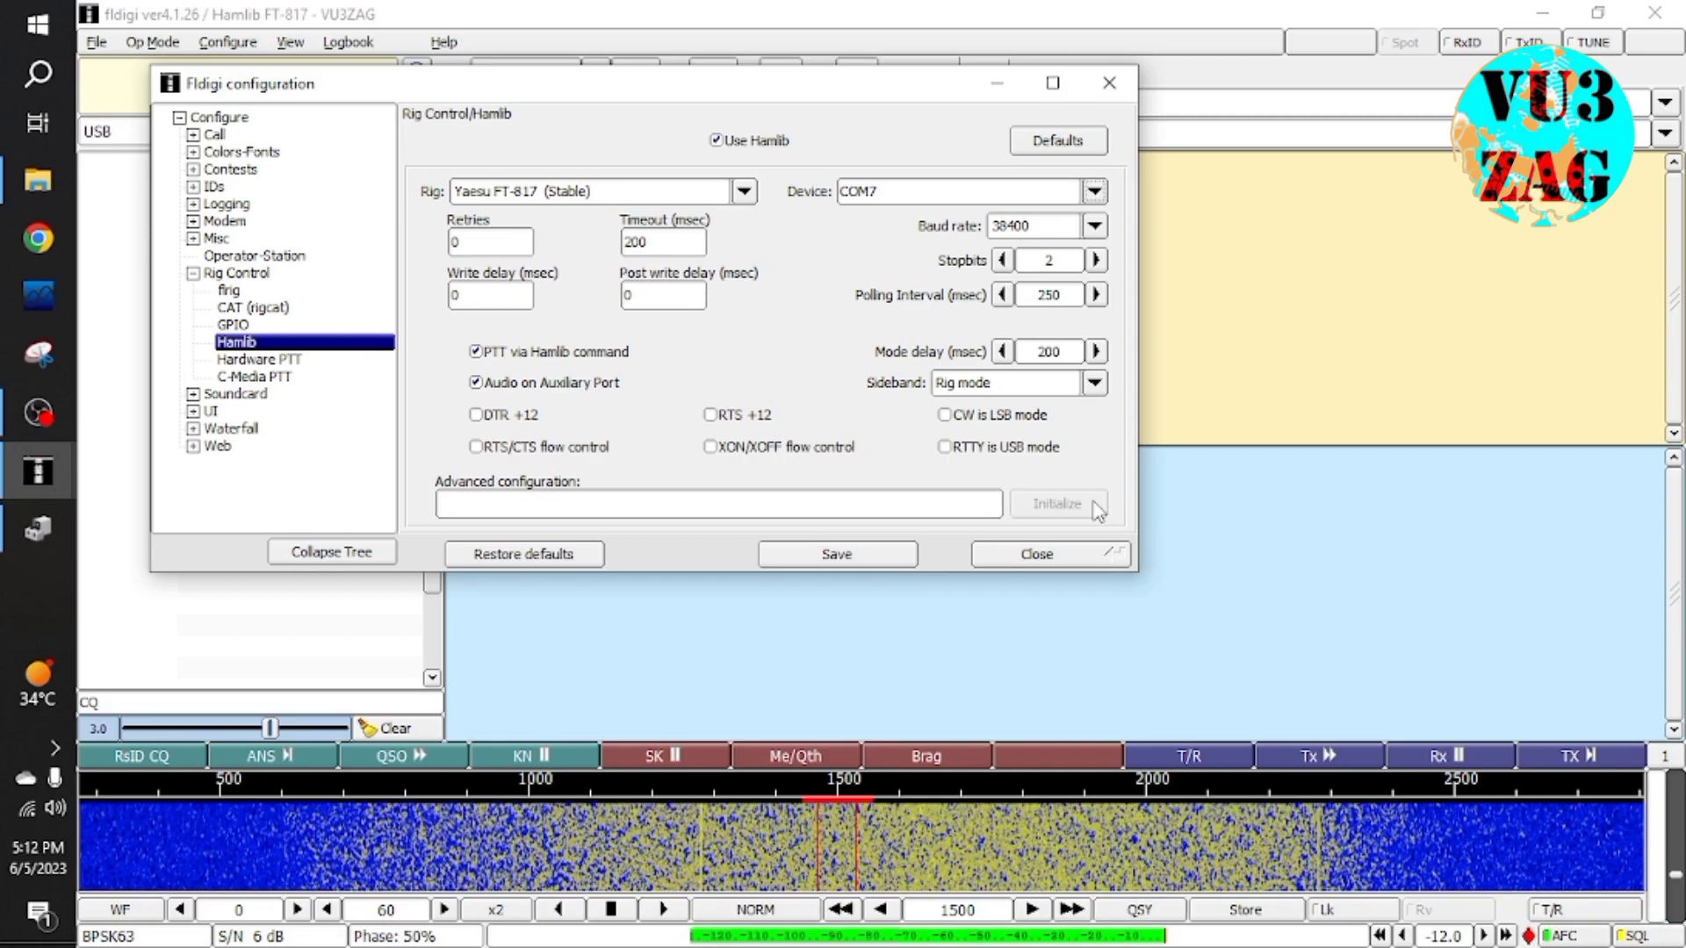
pyautogui.click(863, 557)
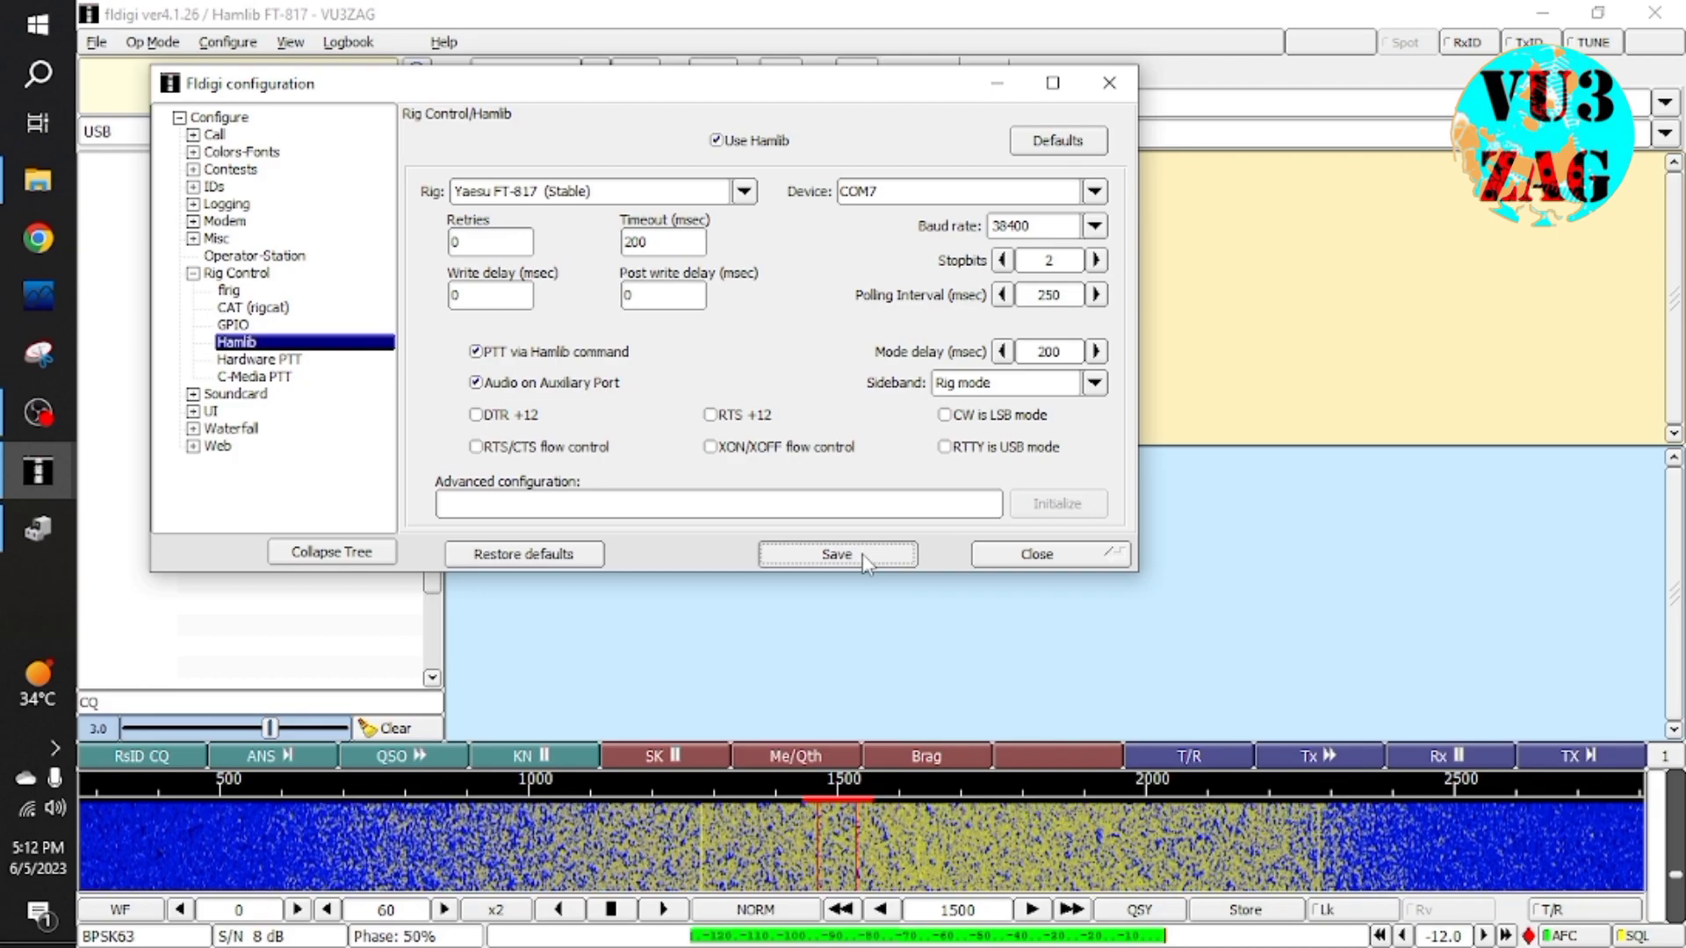
pyautogui.click(1014, 554)
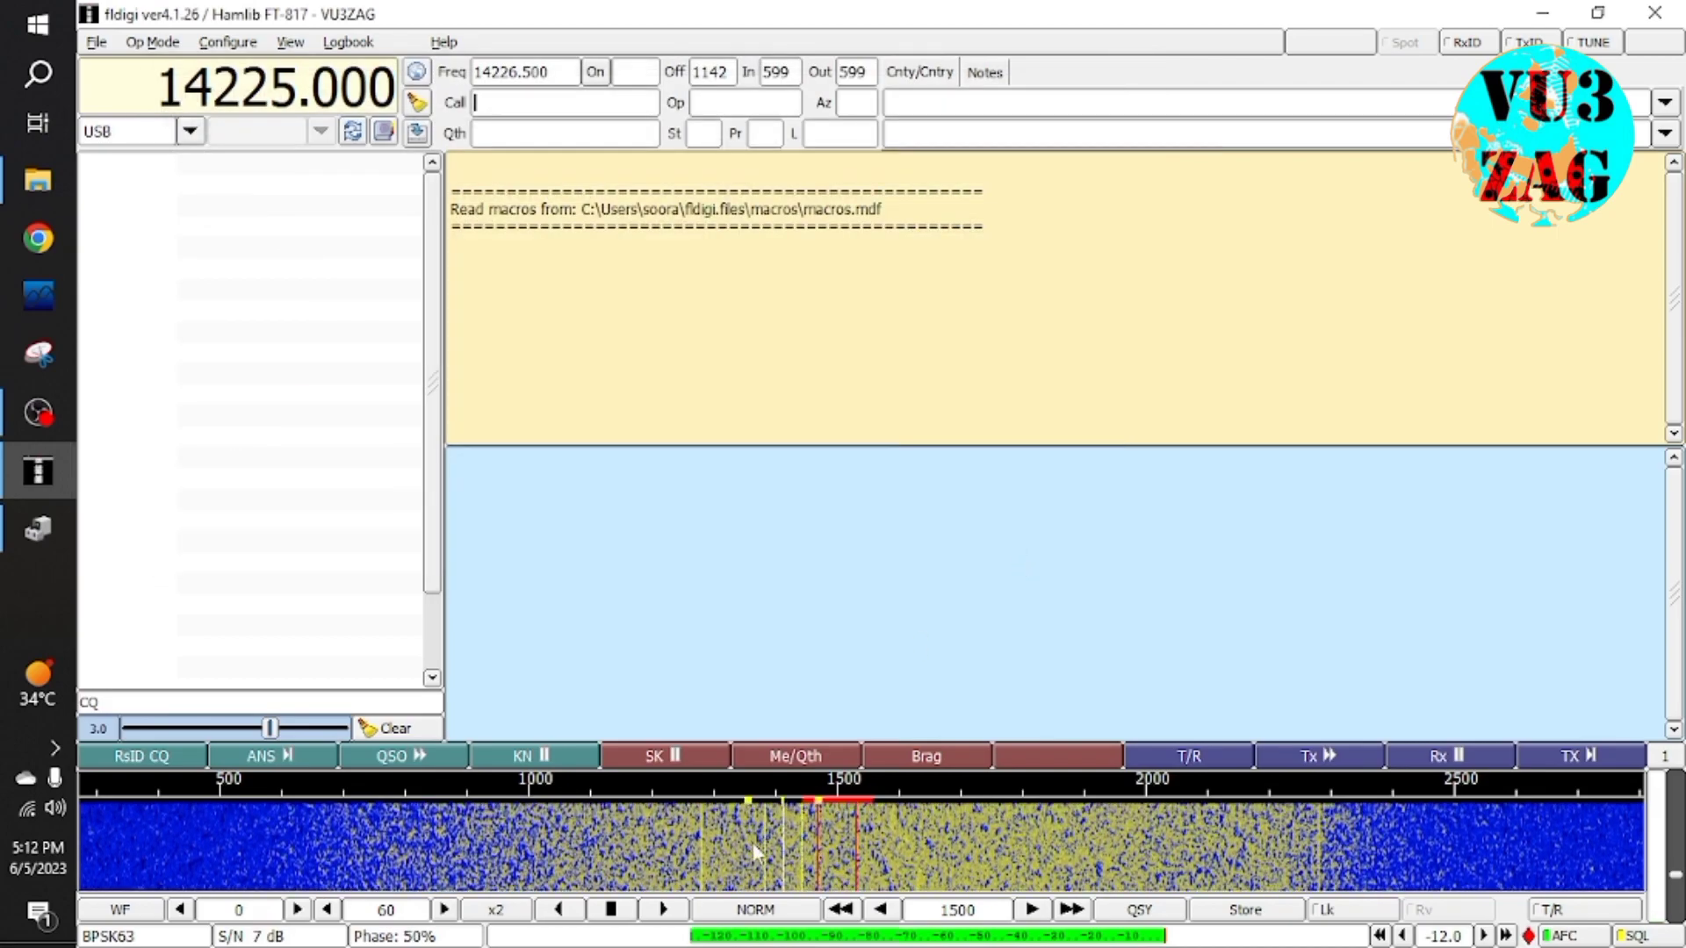
# Place the waterfall cursor at 1270 Hz and tune the rig frequency to 7025.000 kHz
pyautogui.click(695, 827)
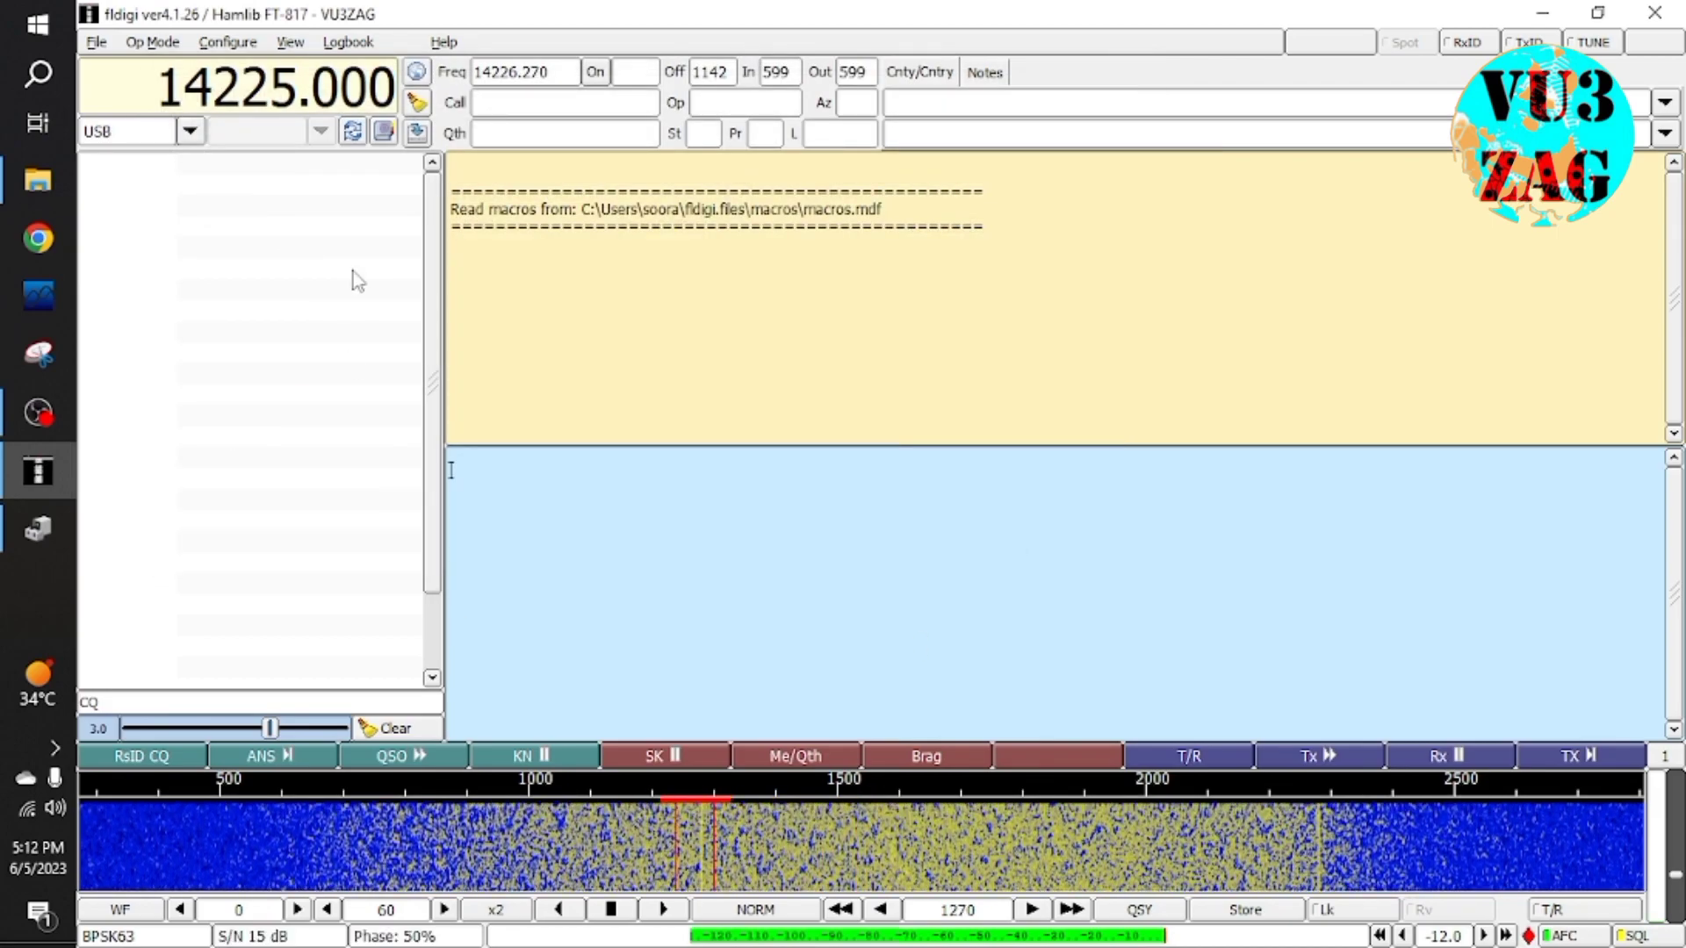
pyautogui.scroll(-4, 202, 101)
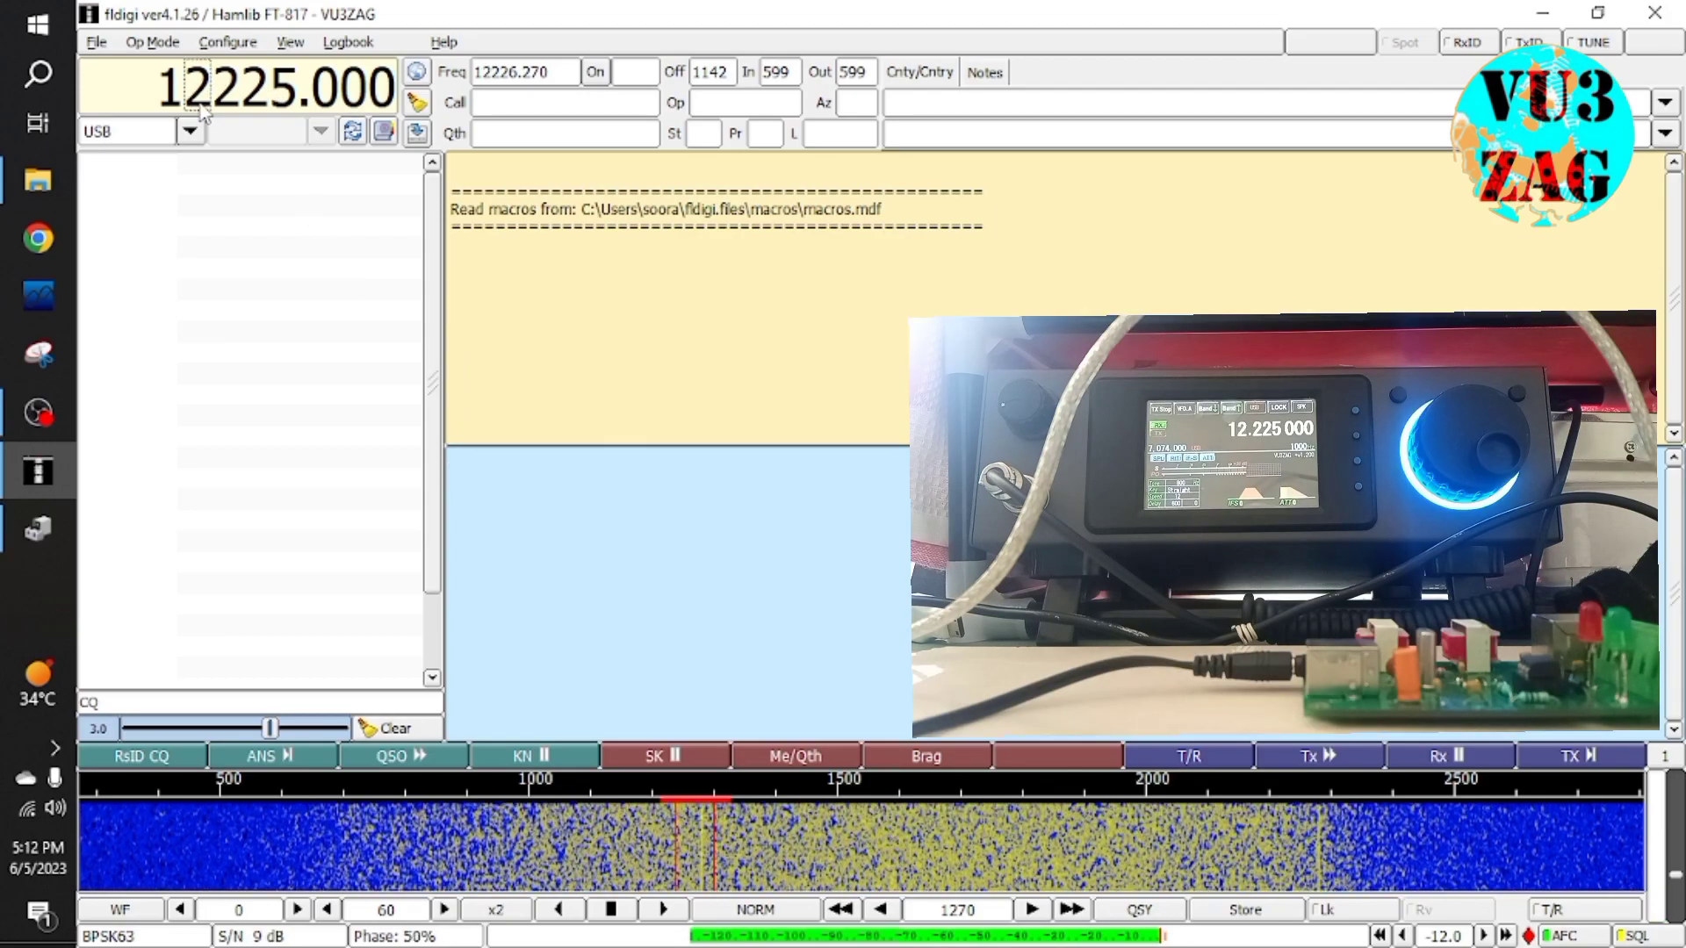
pyautogui.scroll(-4, 202, 103)
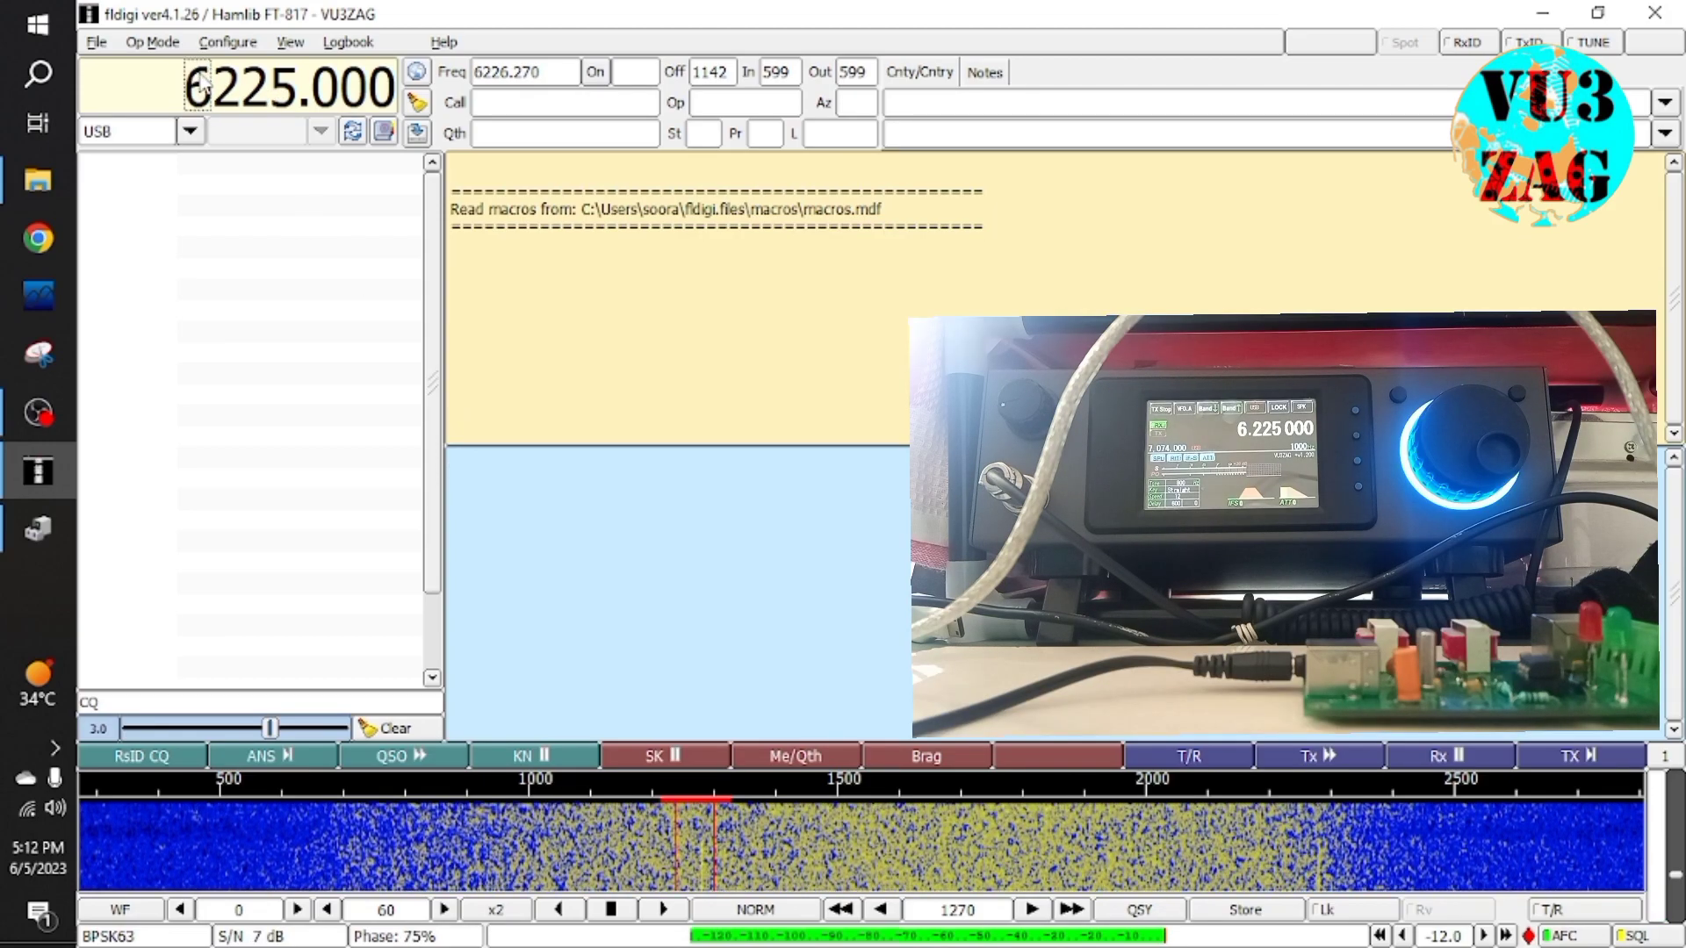
pyautogui.scroll(1, 203, 85)
pyautogui.scroll(-2, 230, 103)
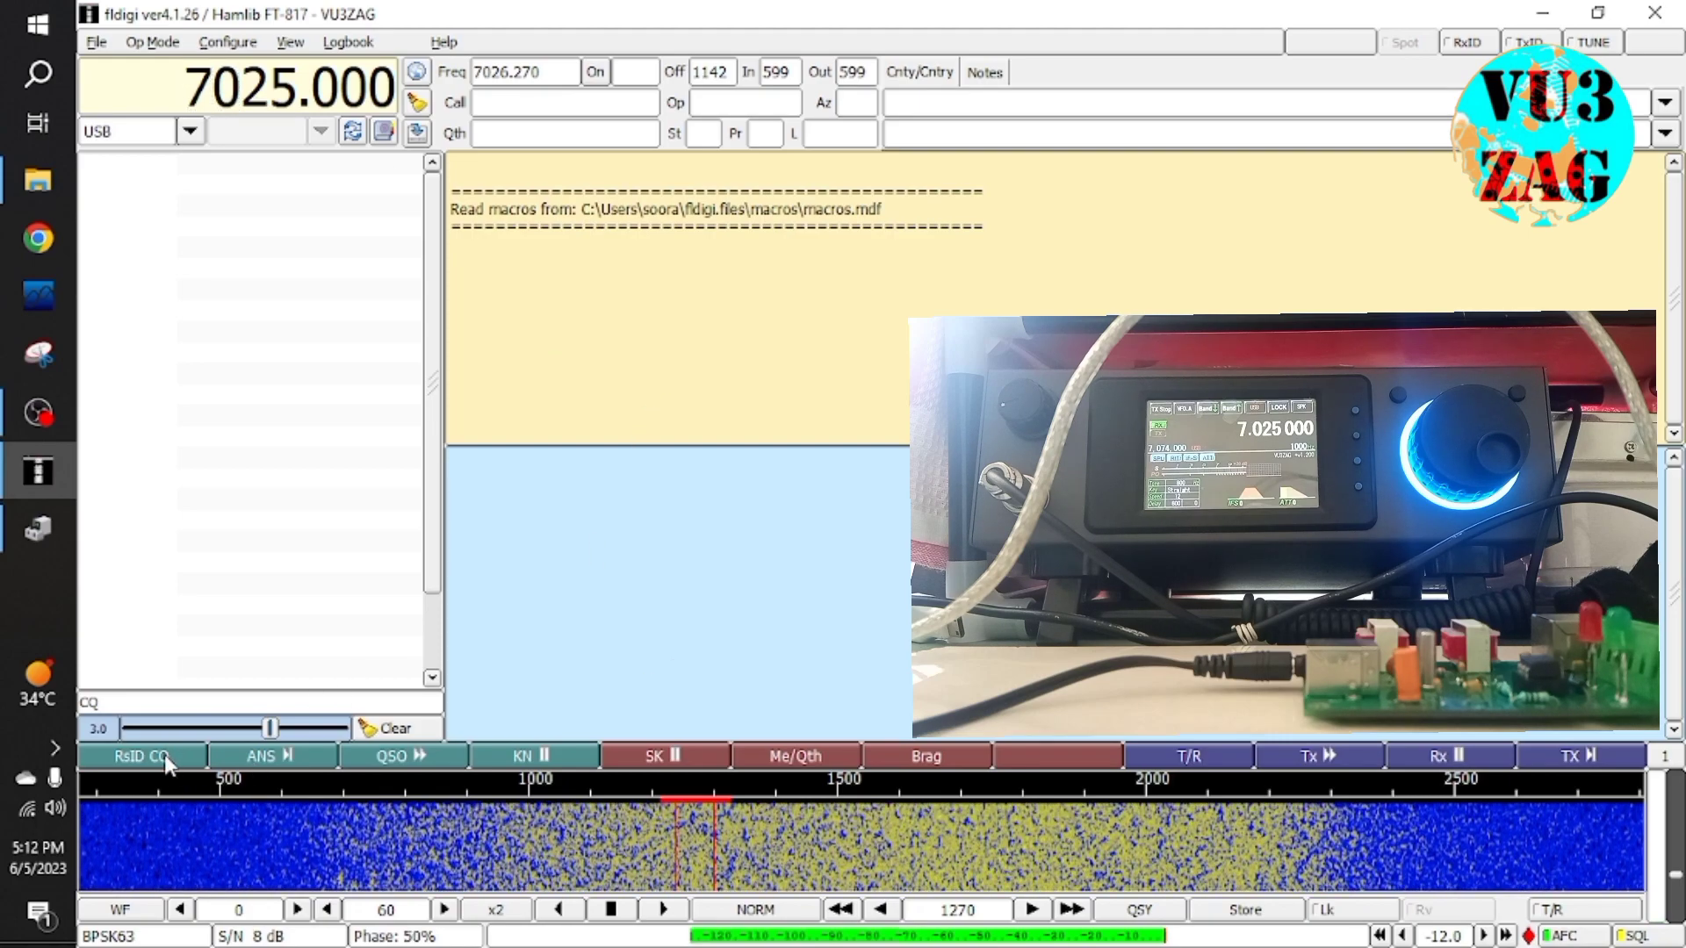
# Key the transmitter briefly with Tune, and transmit the RSID CQ macro in BPSK63, ending it with T/R
pyautogui.click(1590, 44)
pyautogui.click(1591, 44)
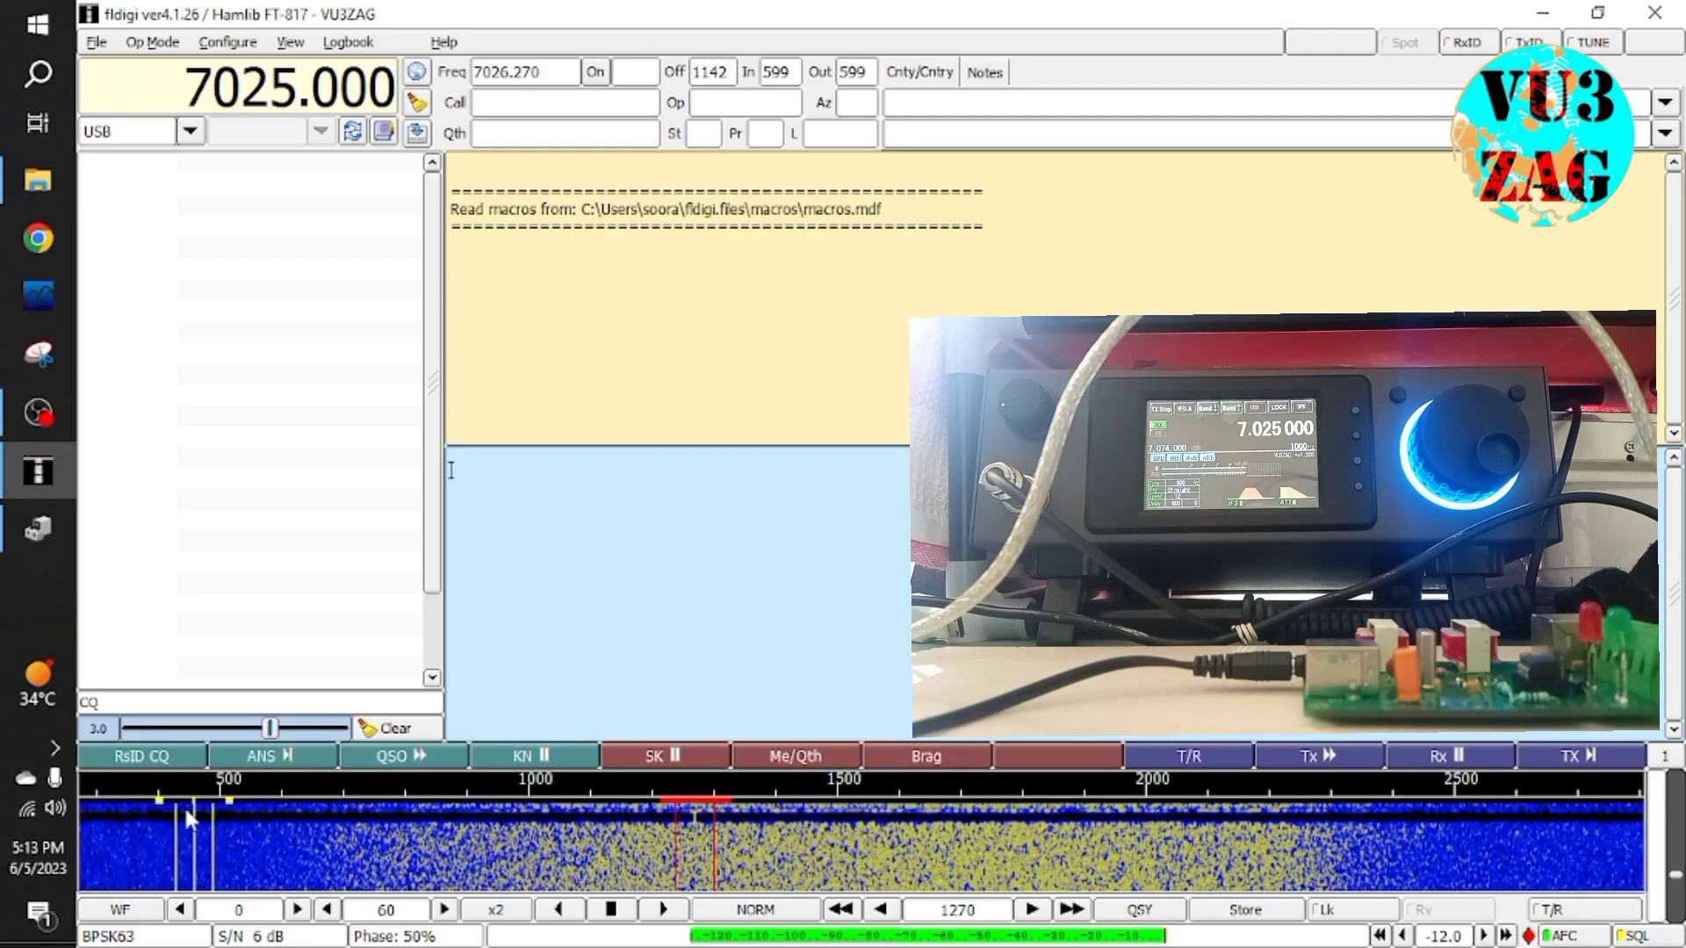
pyautogui.click(134, 760)
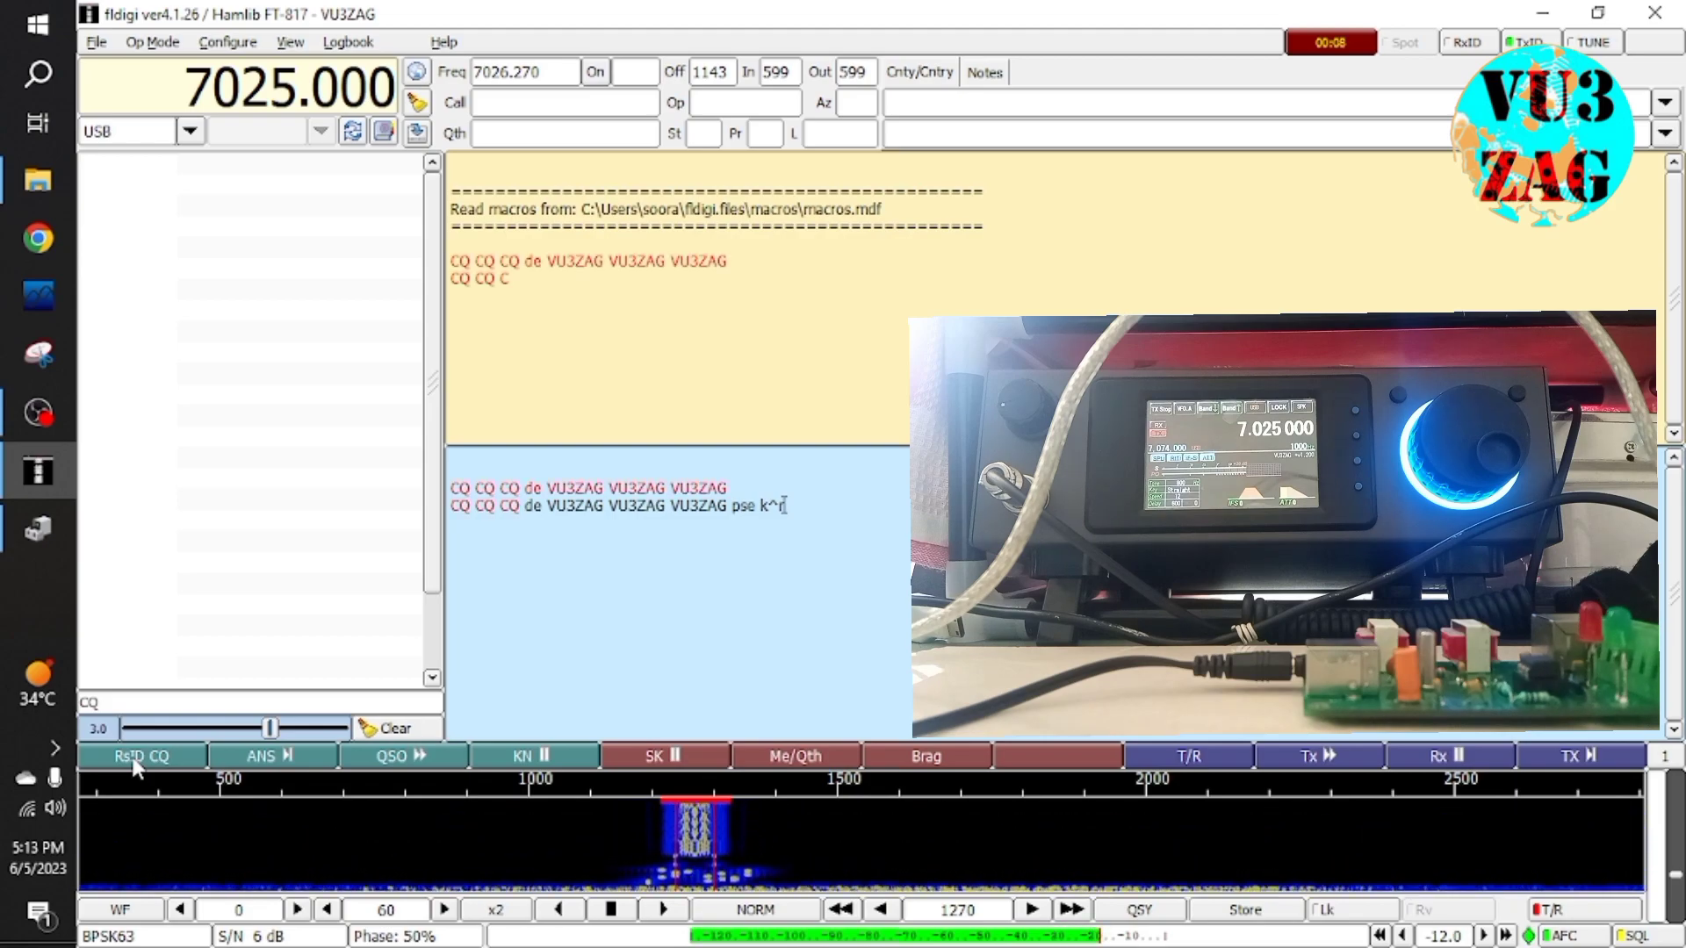
pyautogui.click(1227, 762)
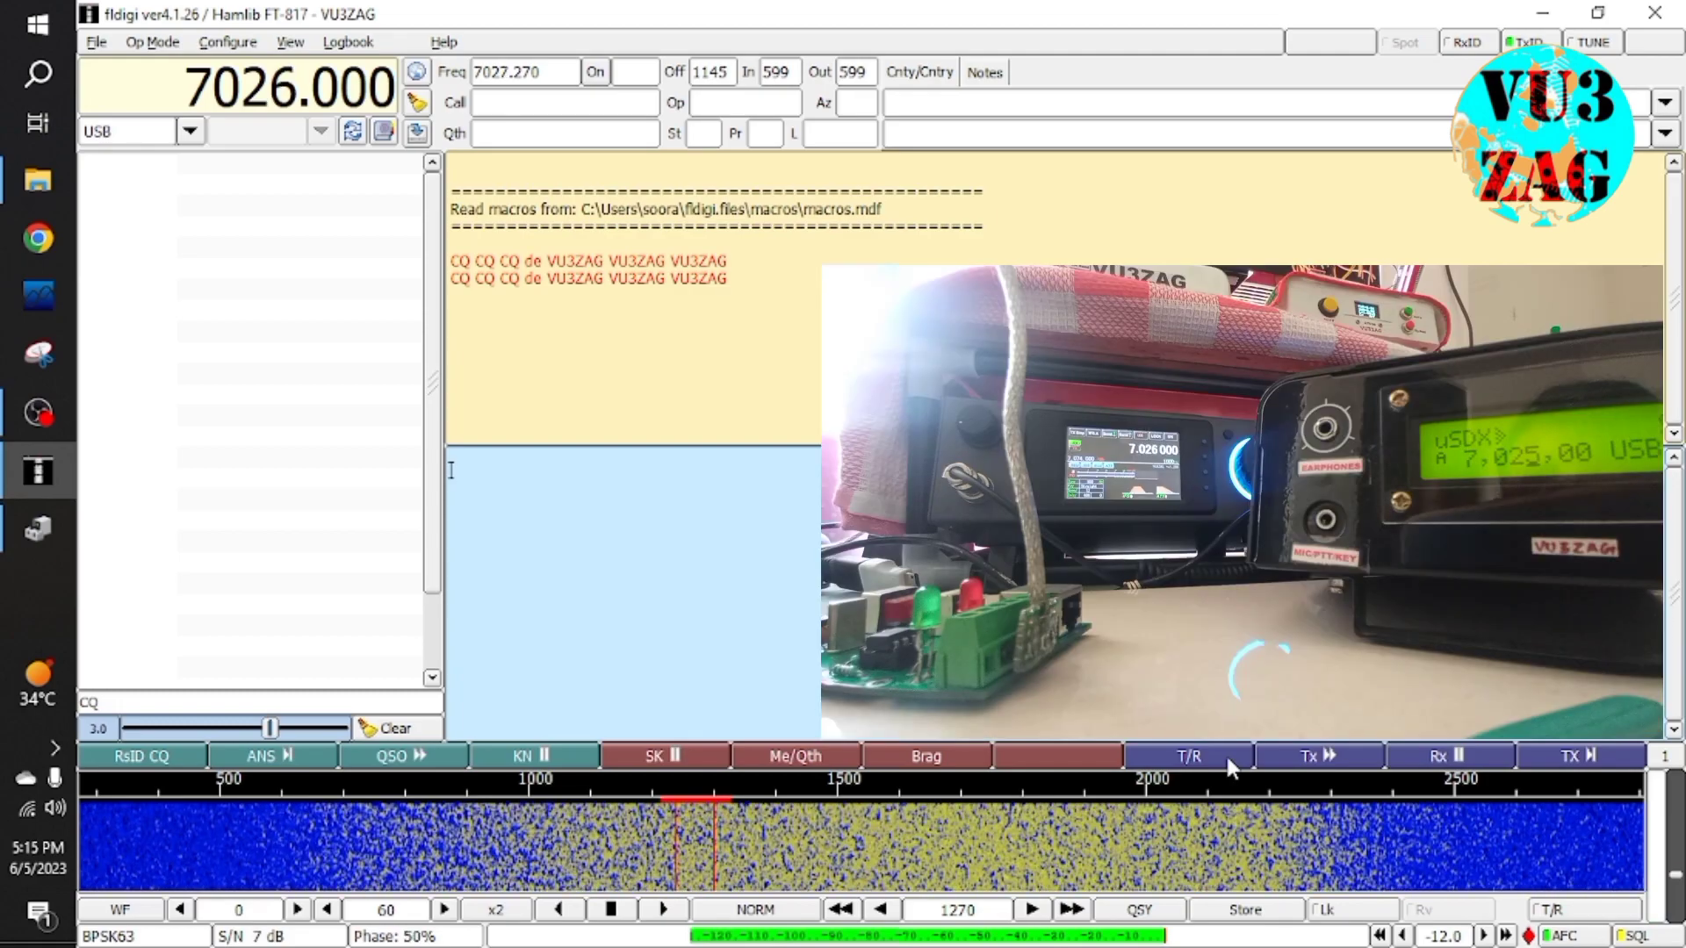
# Enter a row of 4s in the transmit pane and transmit the RSID CQ macro on 7026.000 kHz
pyautogui.write('44444444444444444444')
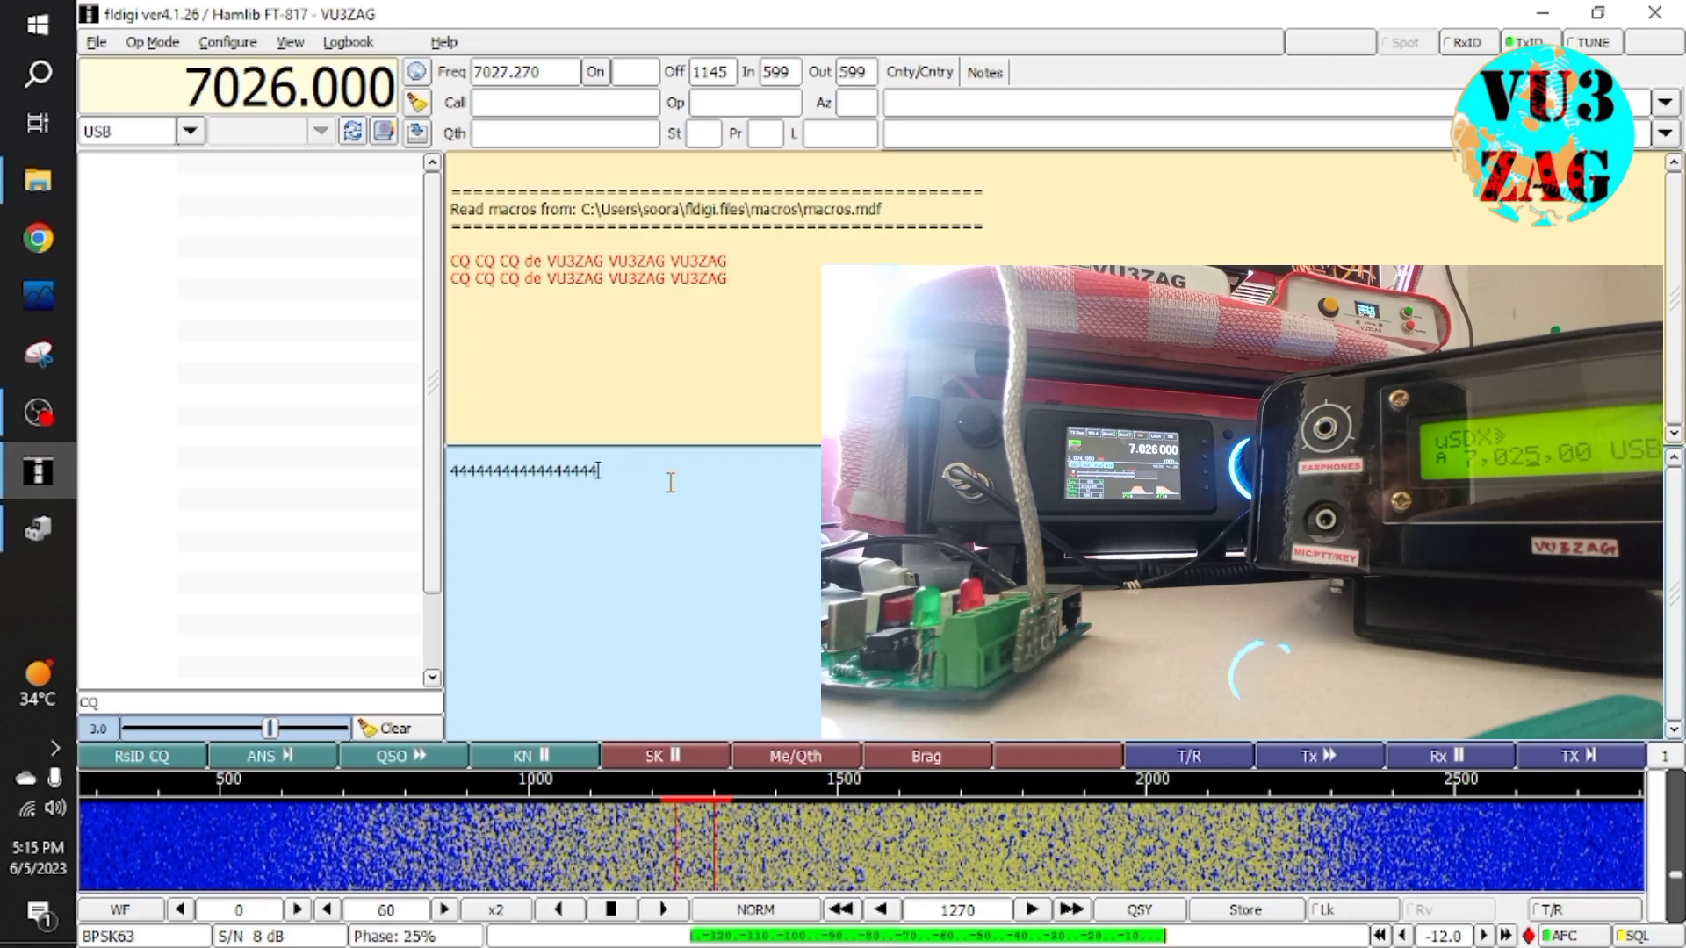
pyautogui.click(133, 757)
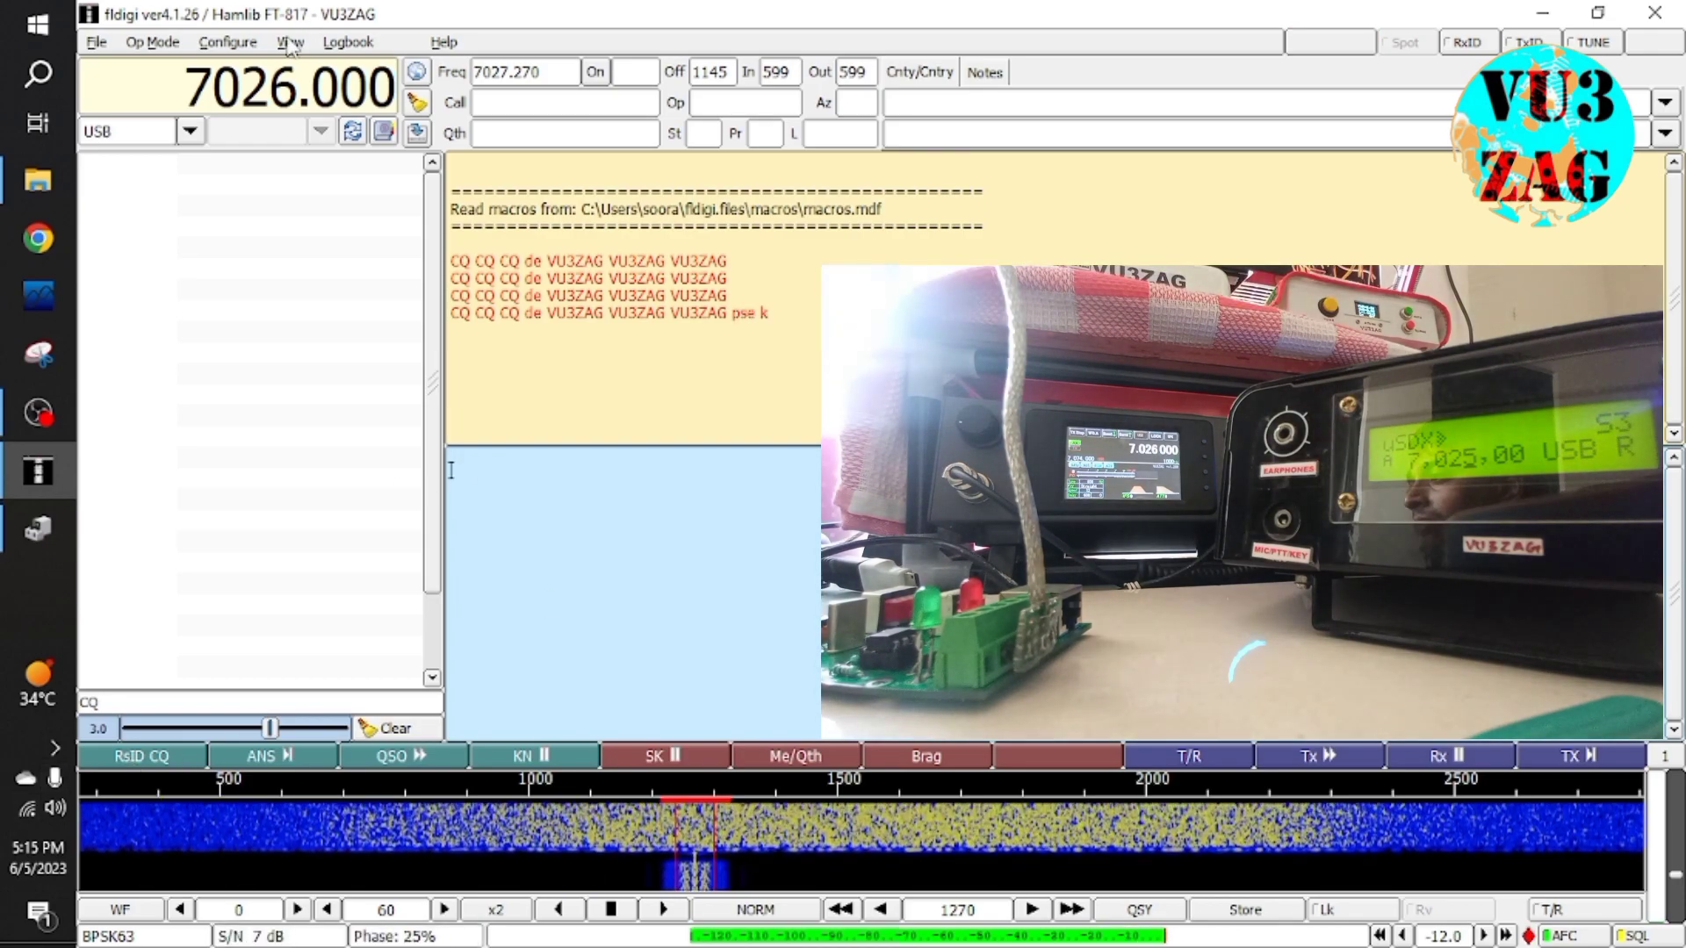
# Switch the operating mode to CW and transmit the QSO and RSID CQ macros
pyautogui.click(230, 43)
pyautogui.click(149, 66)
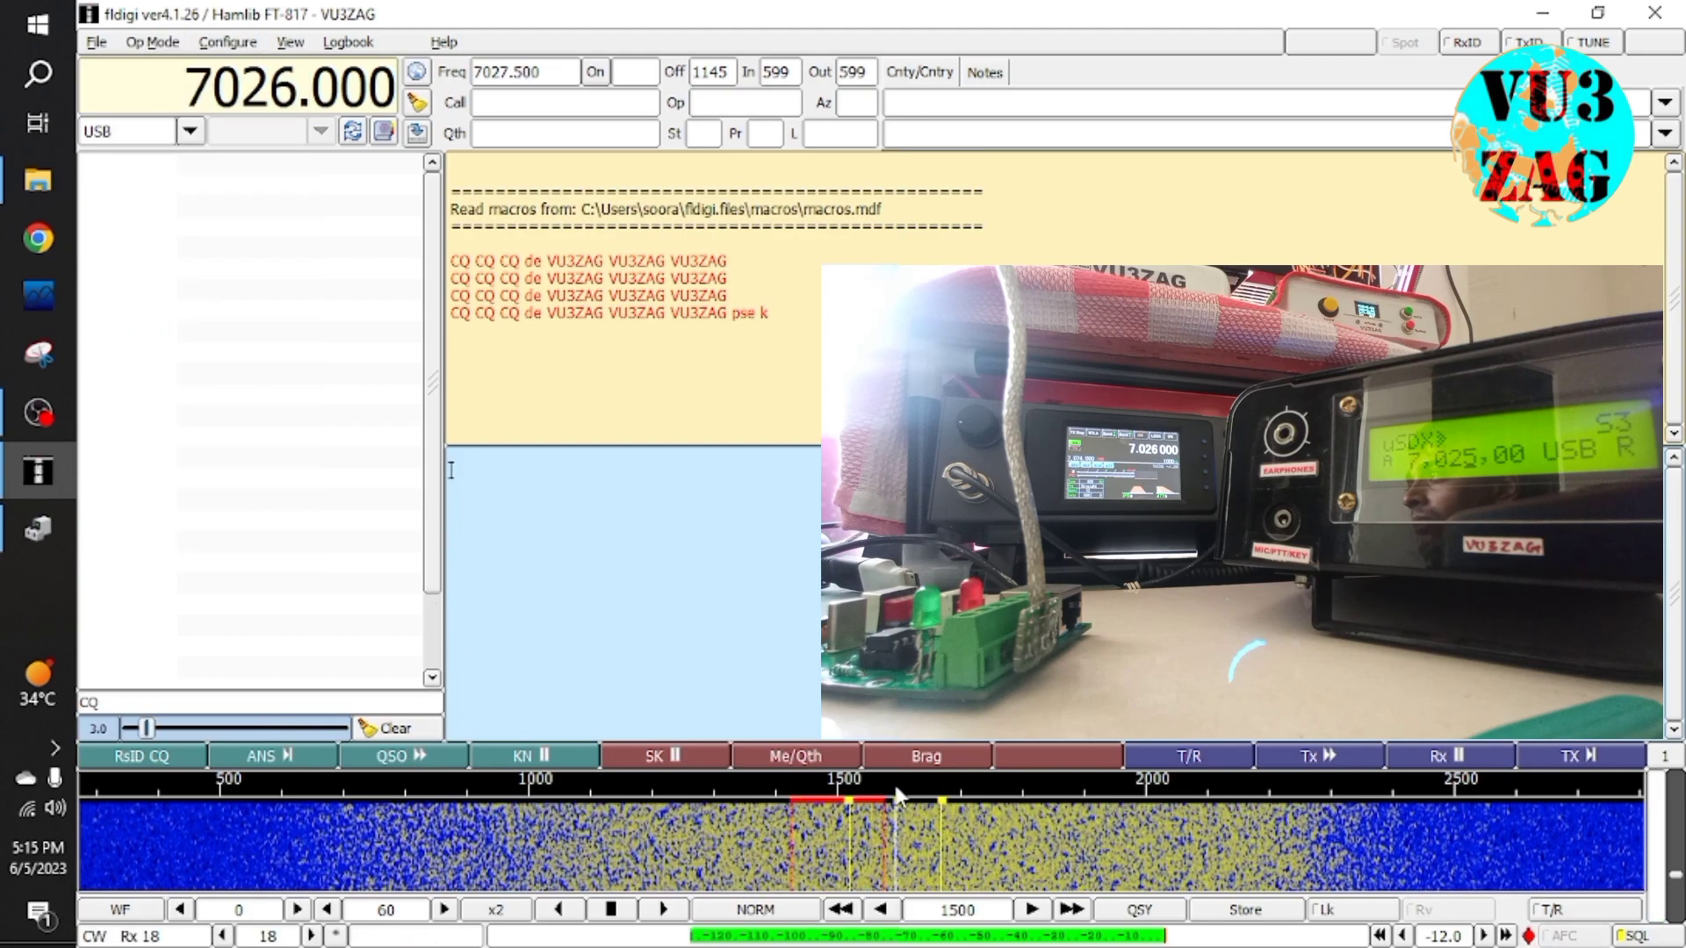
pyautogui.click(397, 758)
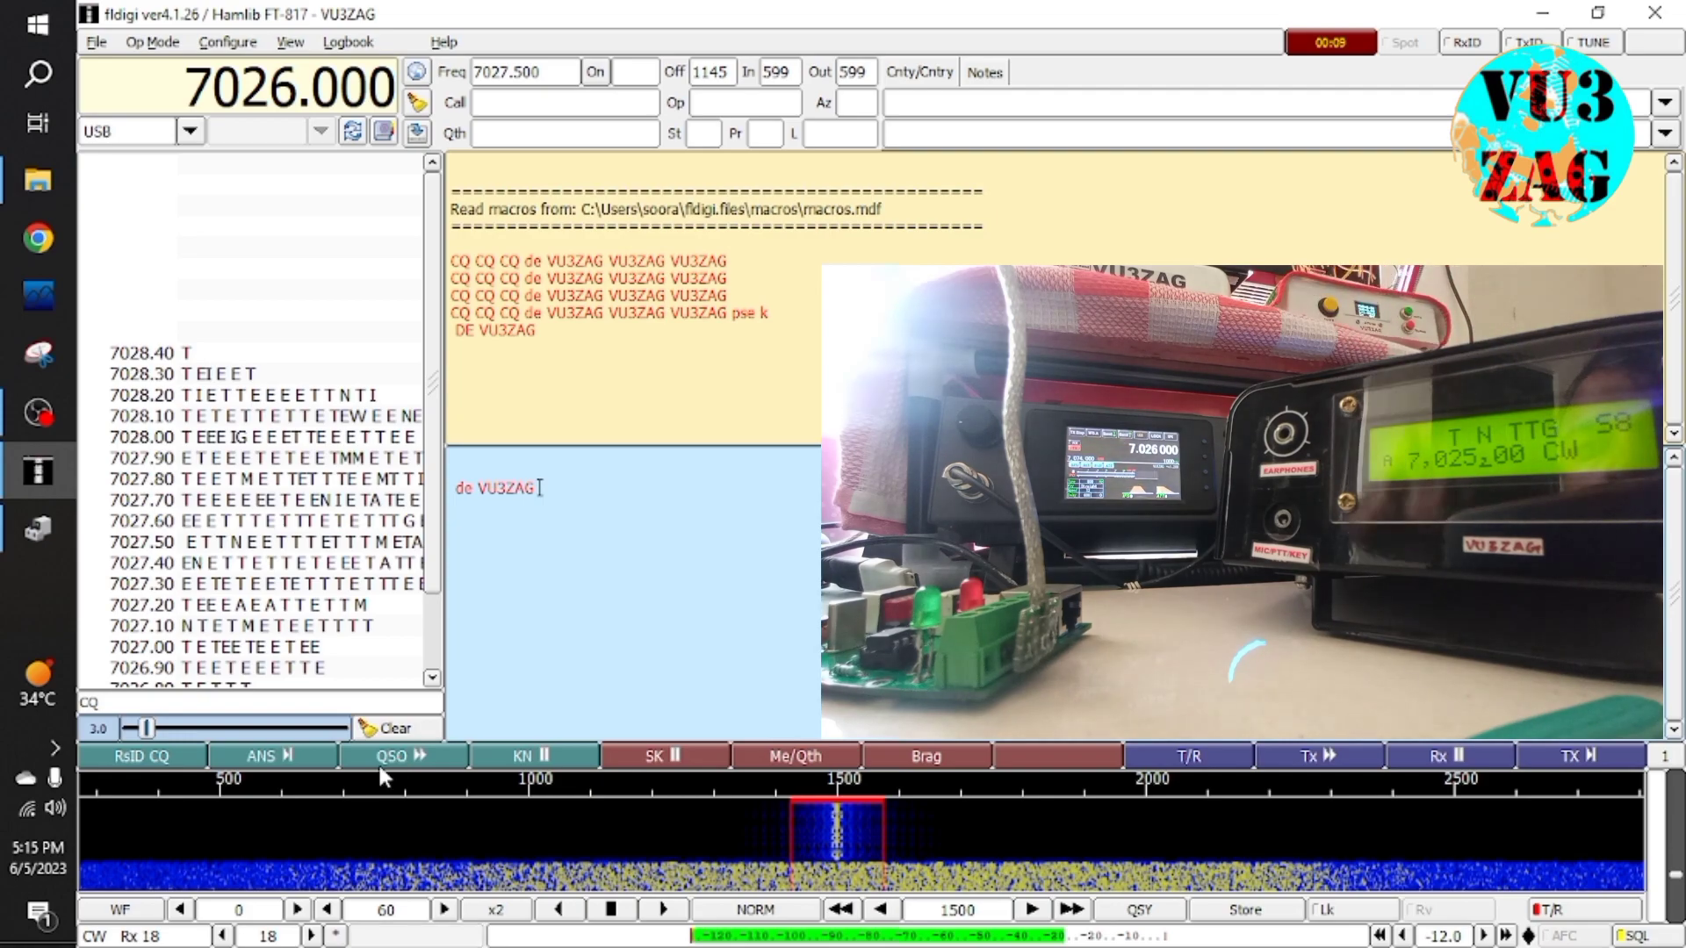
pyautogui.click(118, 757)
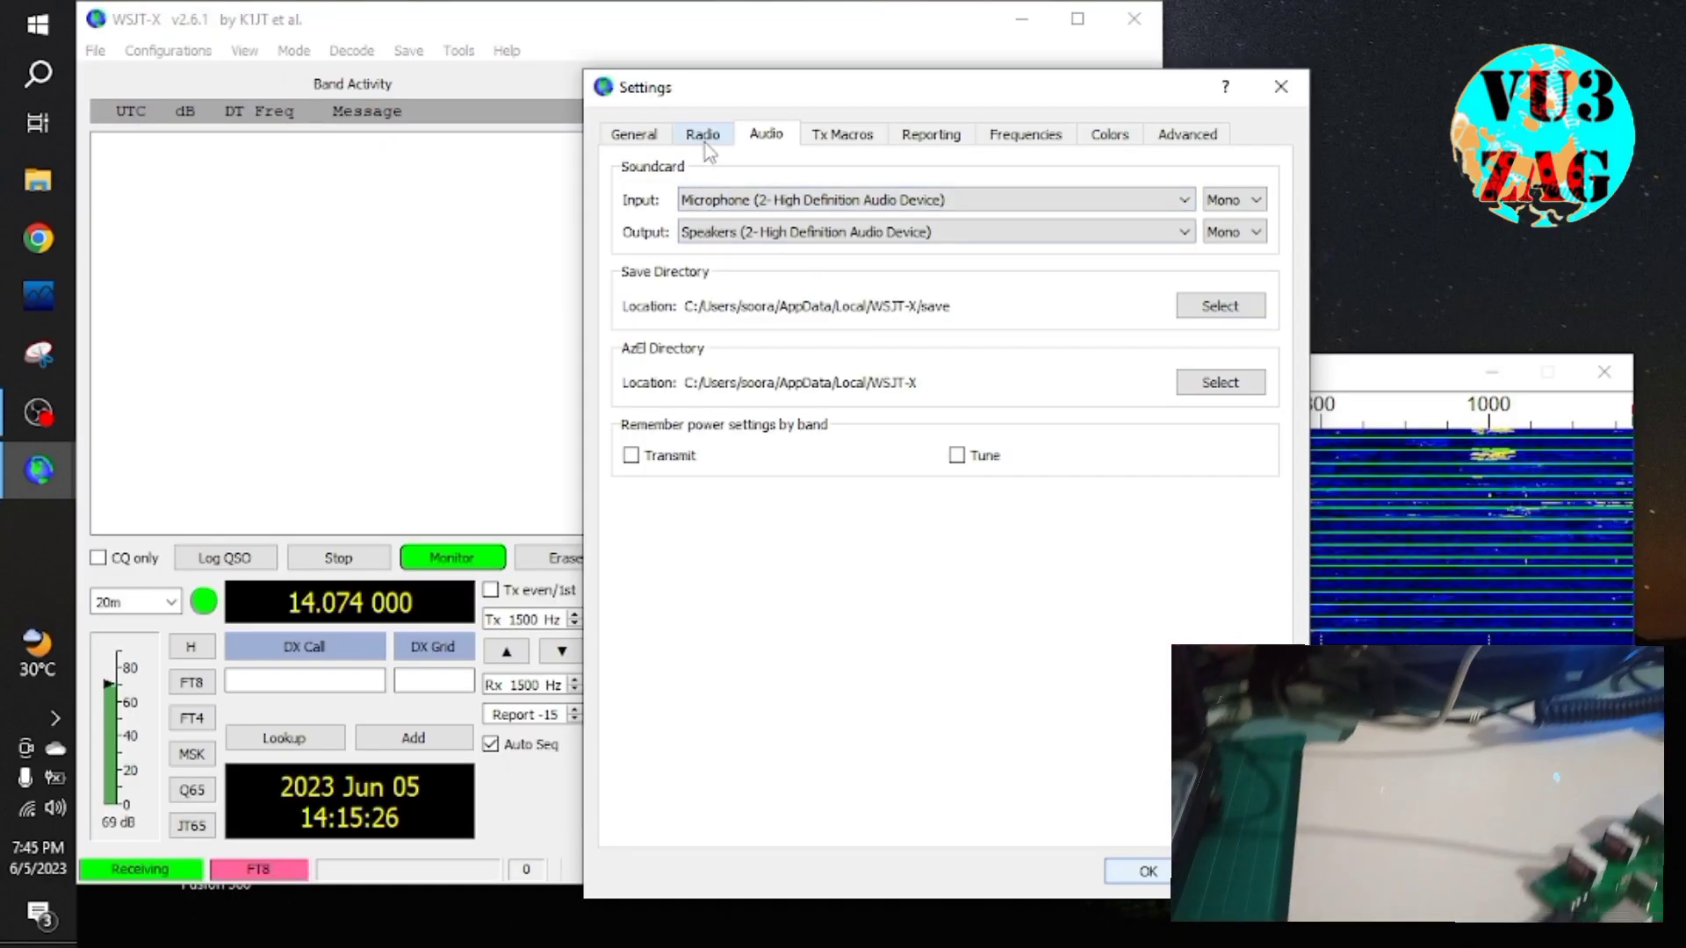
# Review the General settings in WSJT-X, close the settings, and bring the waterfall window forward
pyautogui.click(634, 134)
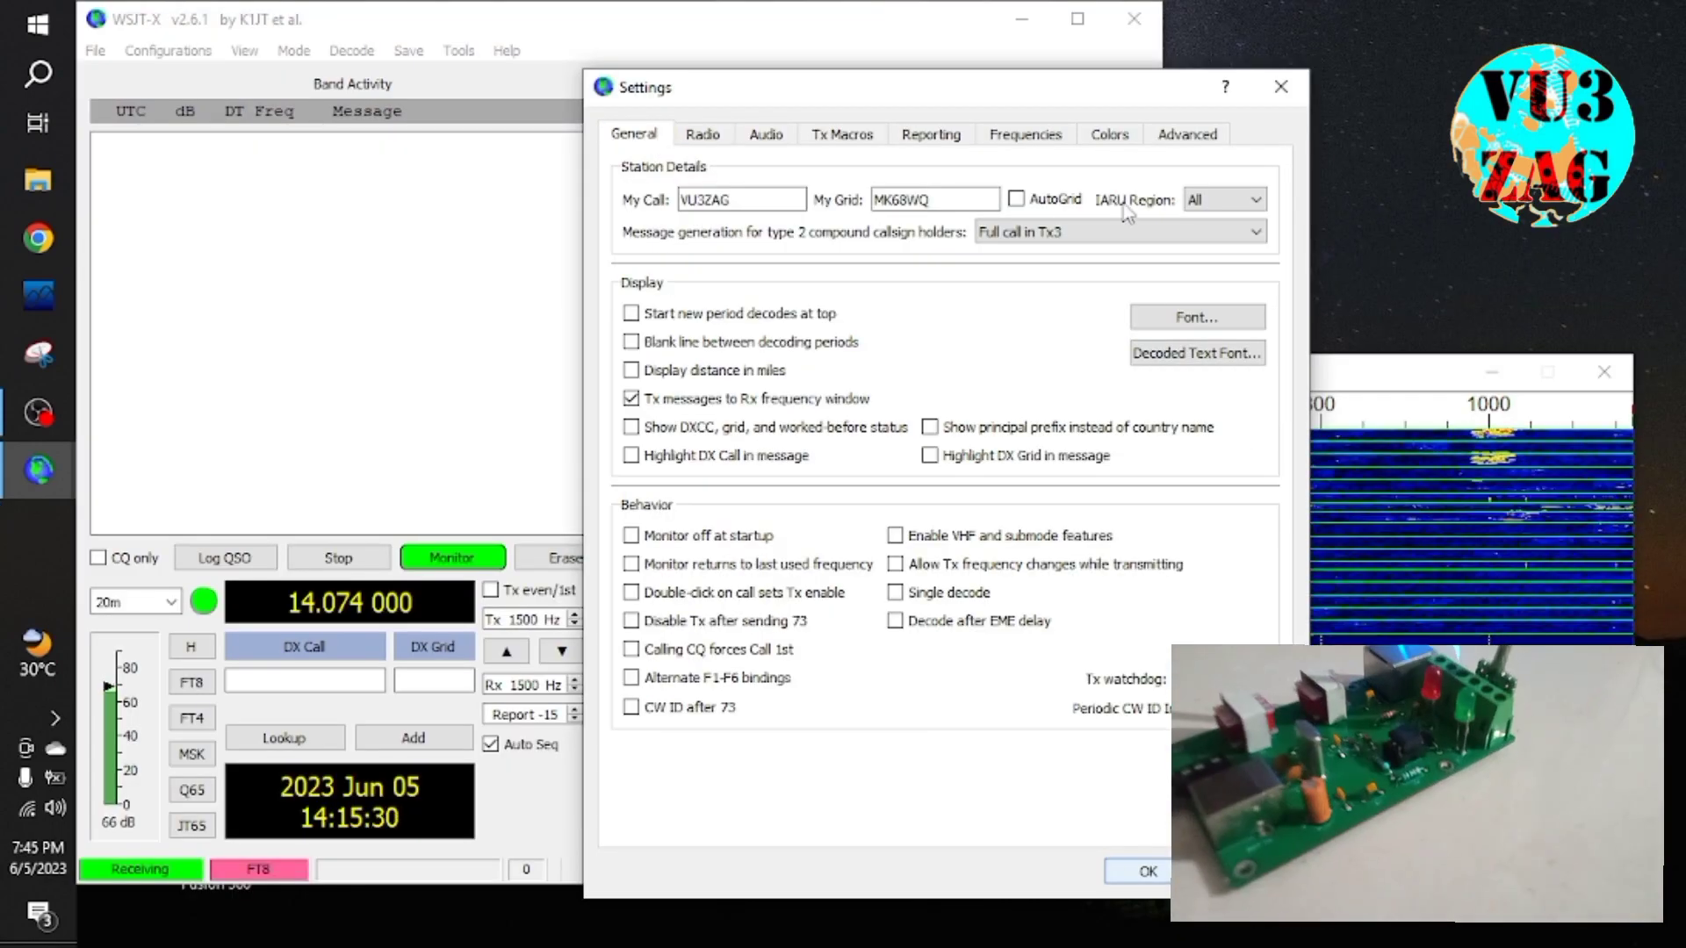
pyautogui.click(1280, 86)
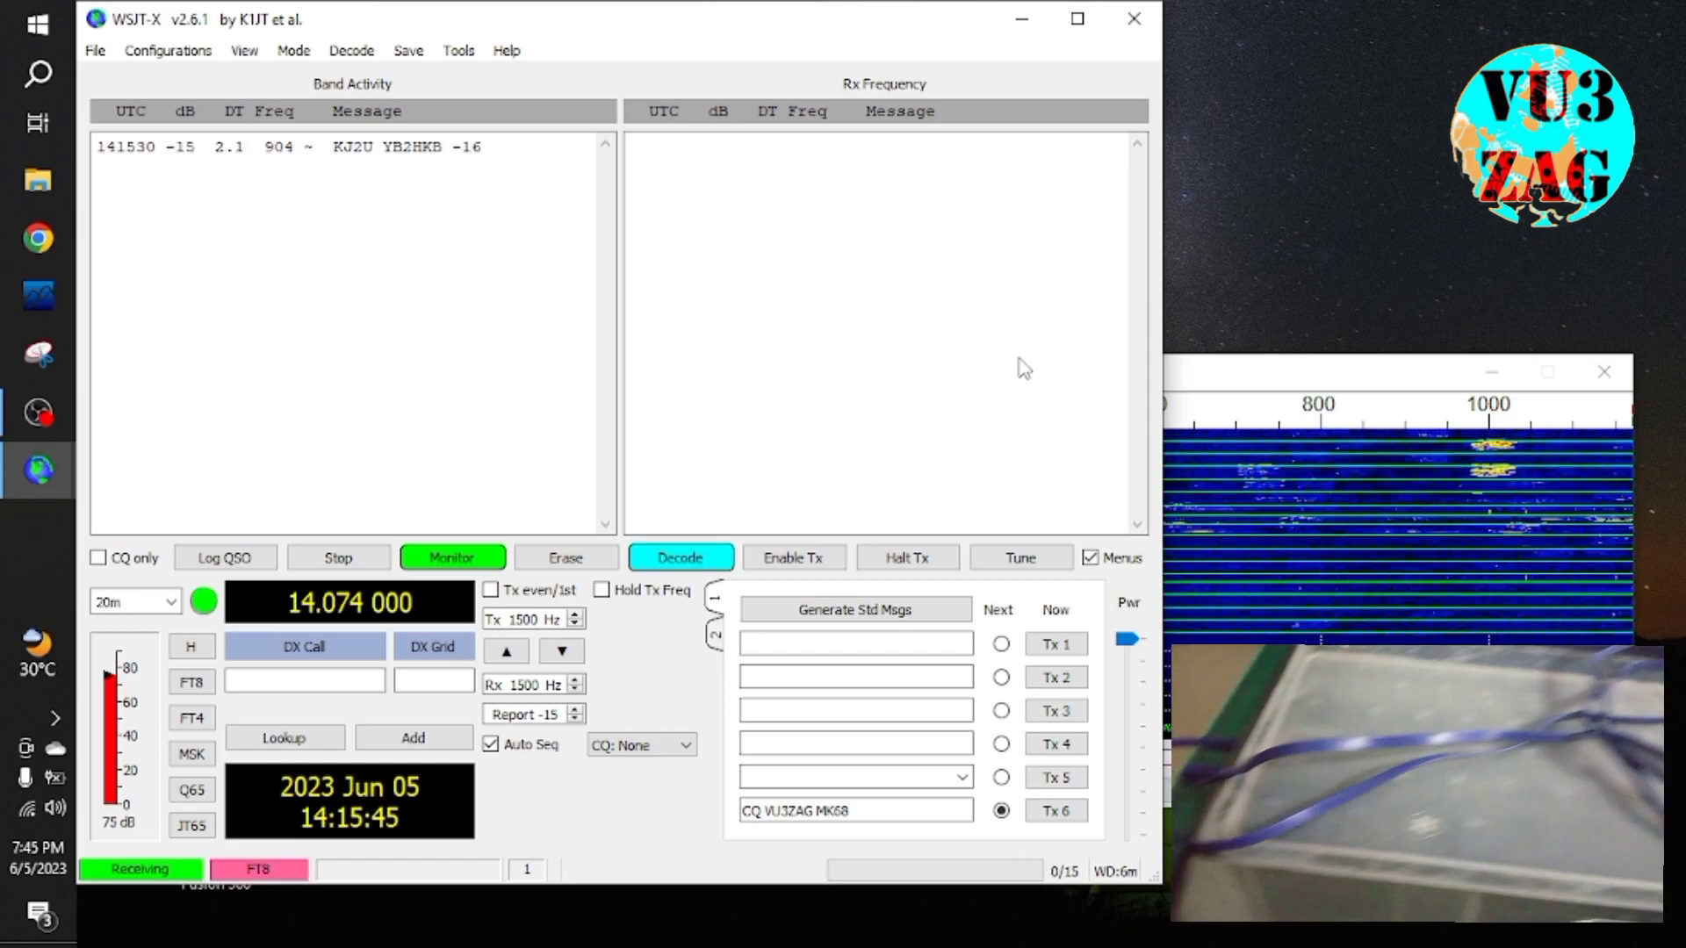
pyautogui.click(1400, 376)
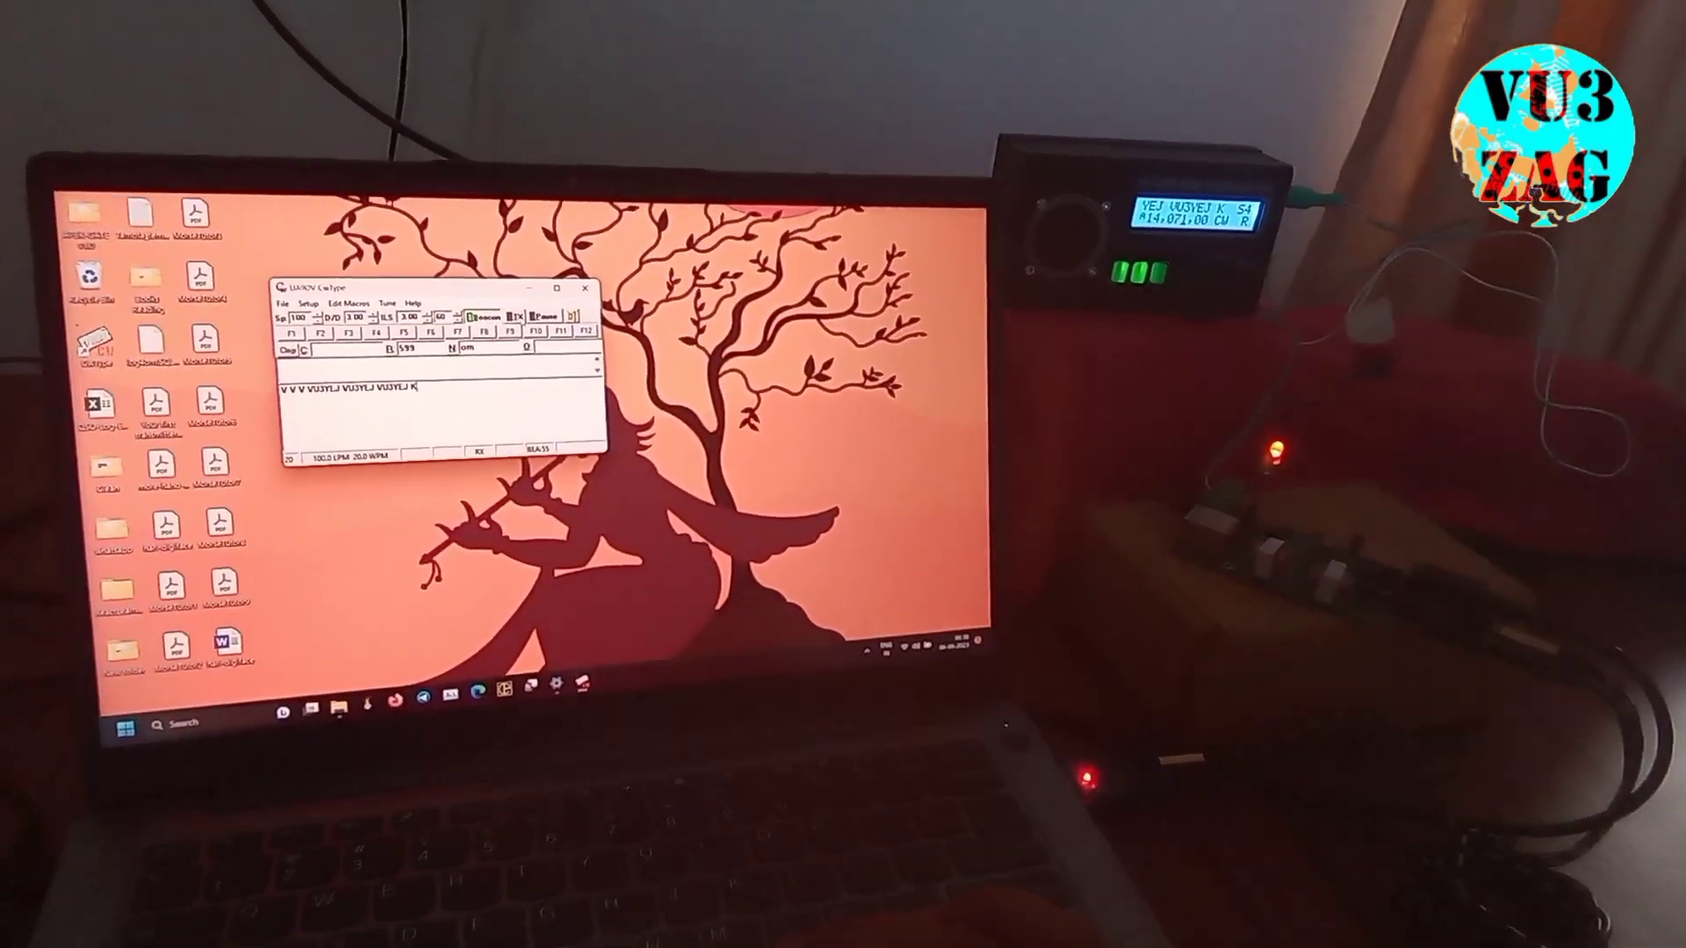
pyautogui.click(514, 301)
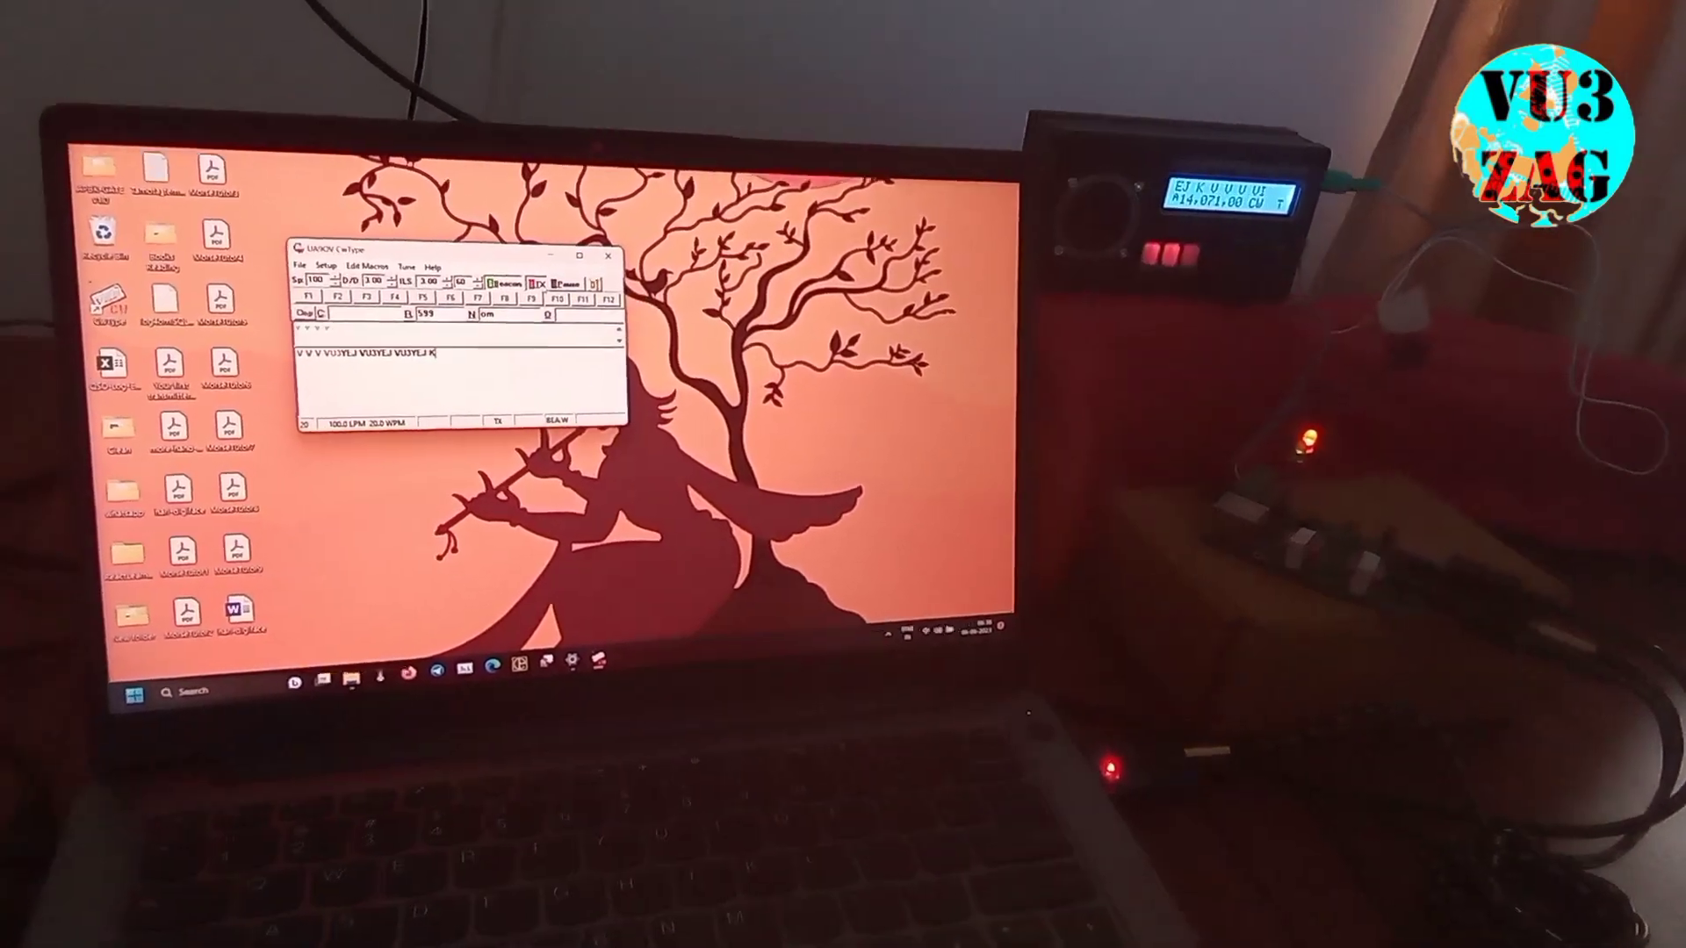